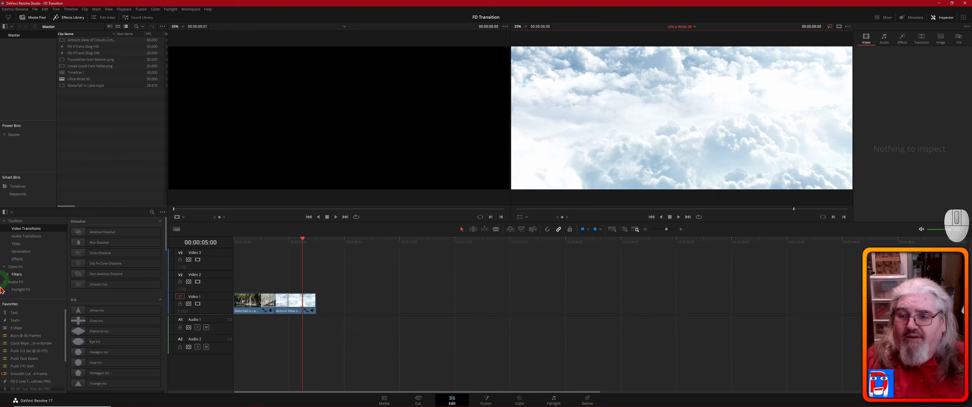
Step: Look through the saved transitions in the effects Favorites list
scroll(37, 324, "down", 3)
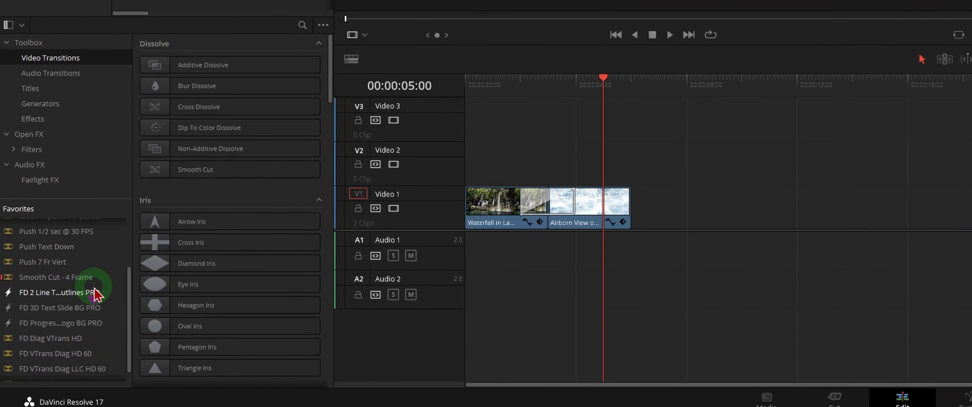
scroll(95, 295, "down", 1)
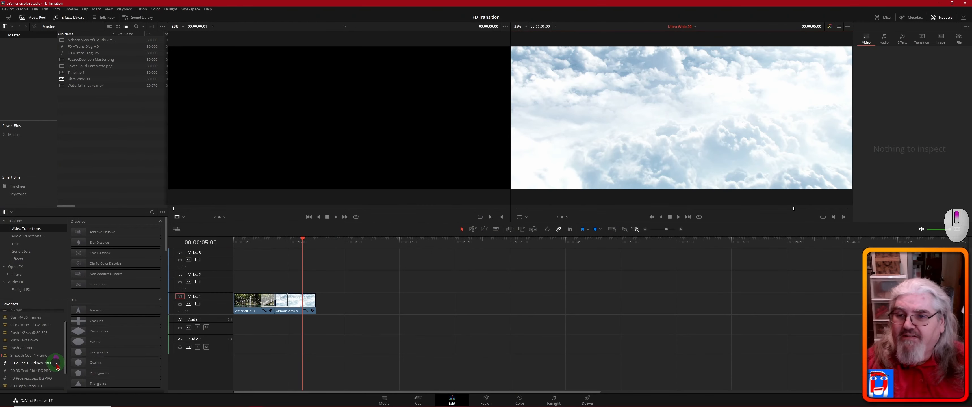
scroll(56, 363, "up", 3)
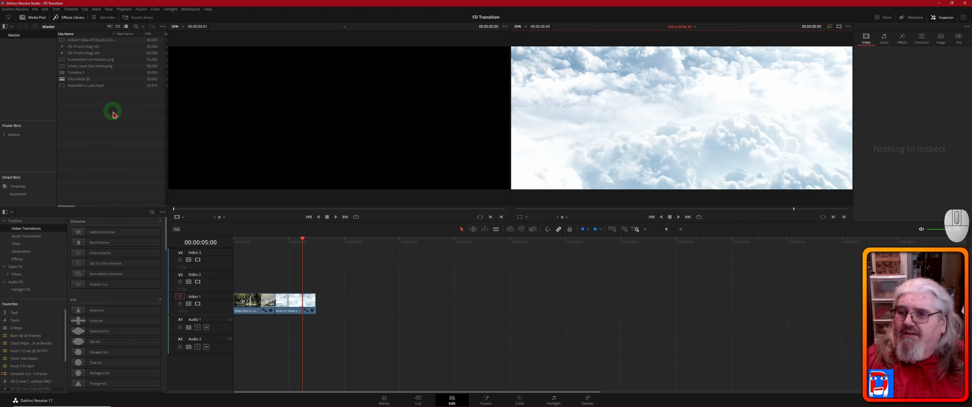
right_click(87, 127)
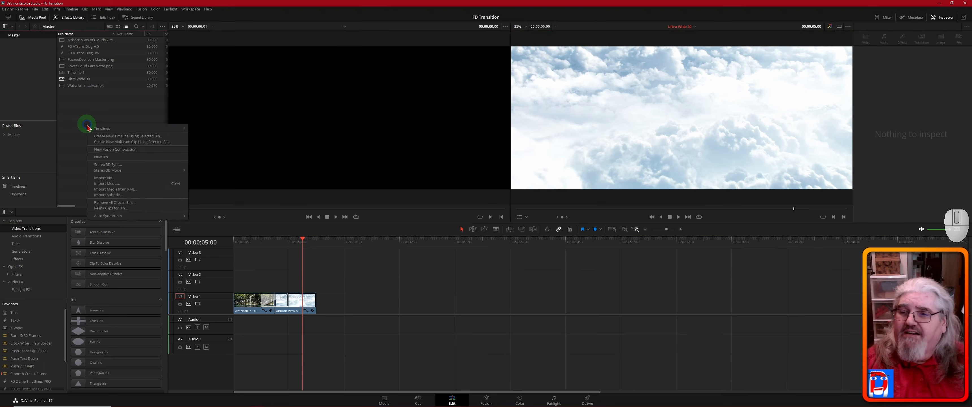
left_click(133, 151)
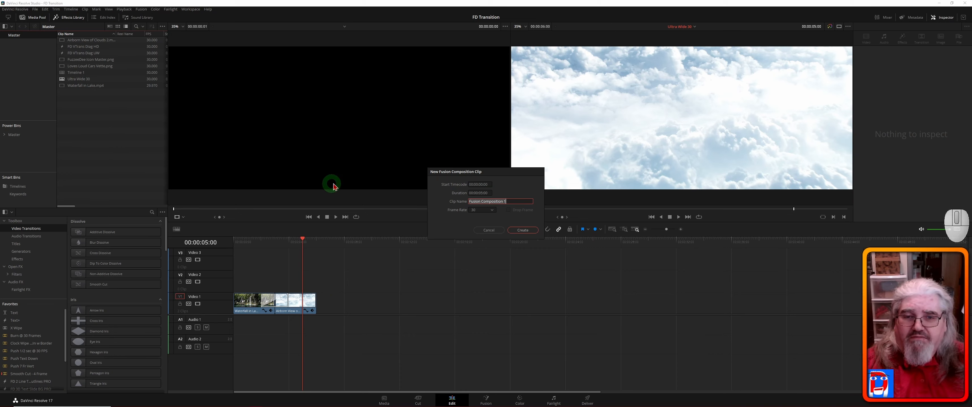
left_click(482, 193)
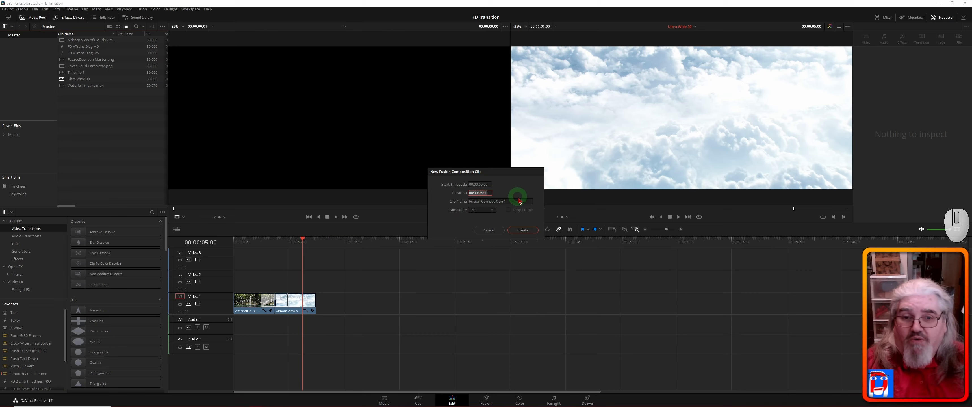
key("Left")
key("Left")
key("Left")
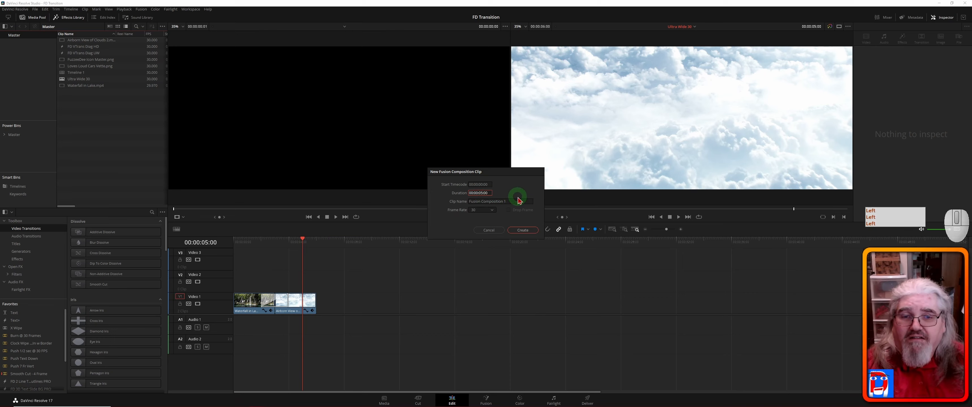
key("BackSpace")
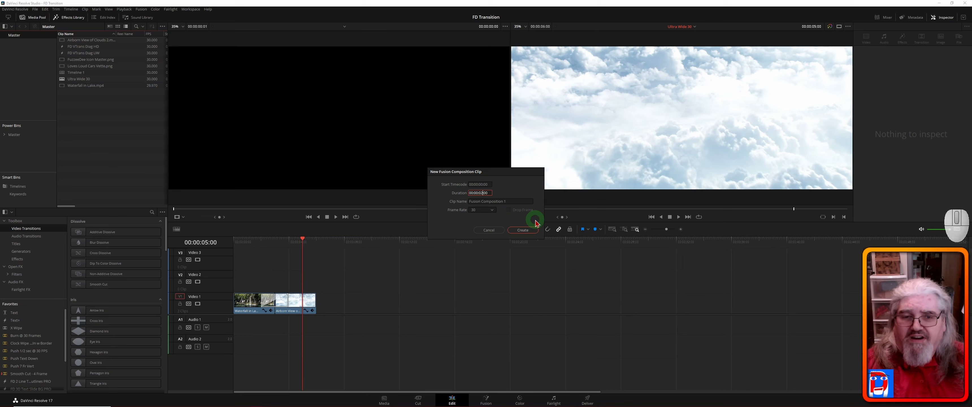
left_click(489, 230)
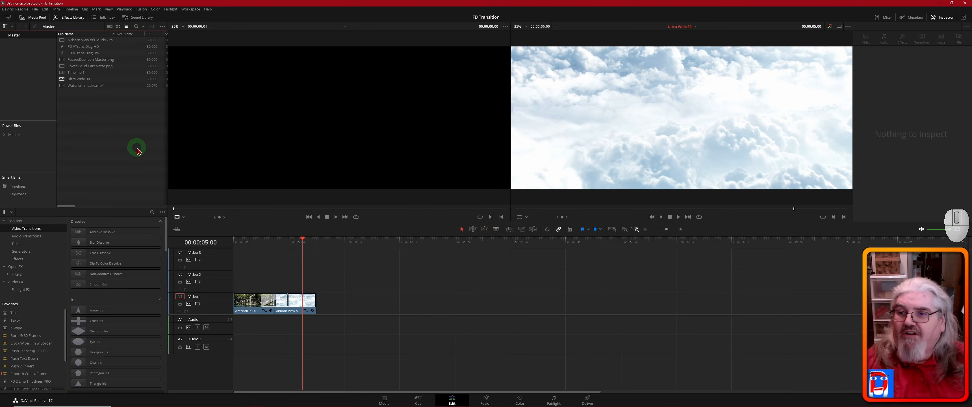
Step: Open the FD VTrans Diag HD composition in the Fusion page and bring its whole node tree into view
left_click(62, 48)
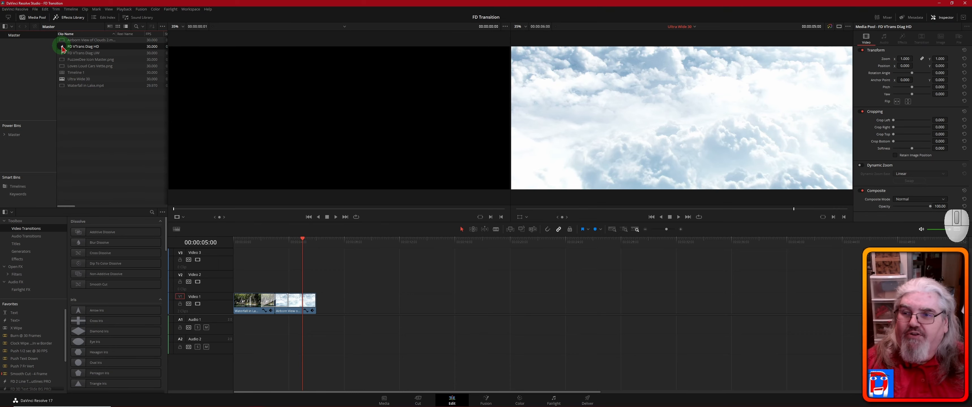
right_click(63, 48)
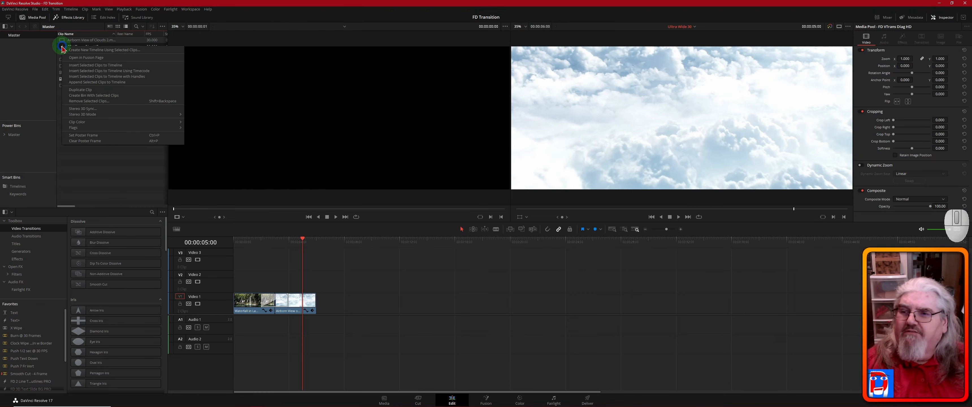
left_click(98, 57)
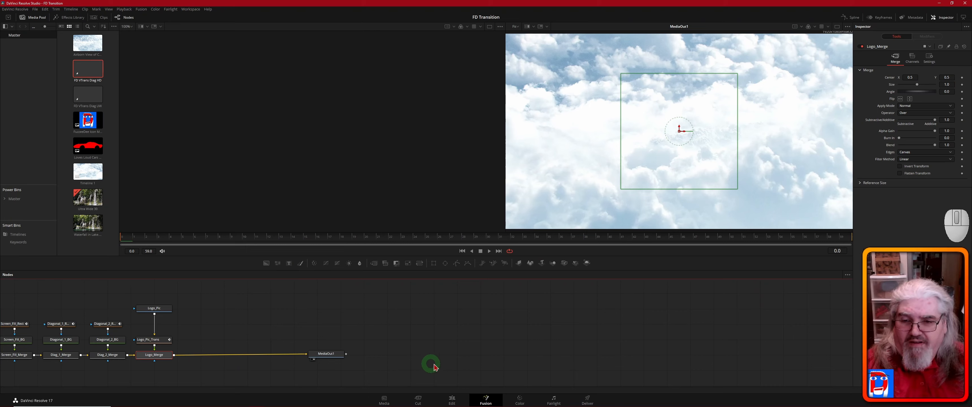
scroll(425, 353, "down", 3)
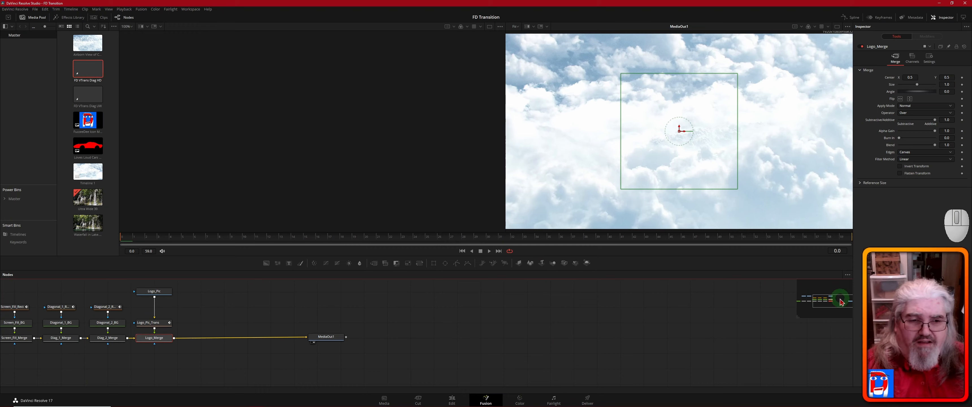
left_click_drag(839, 298, 824, 304)
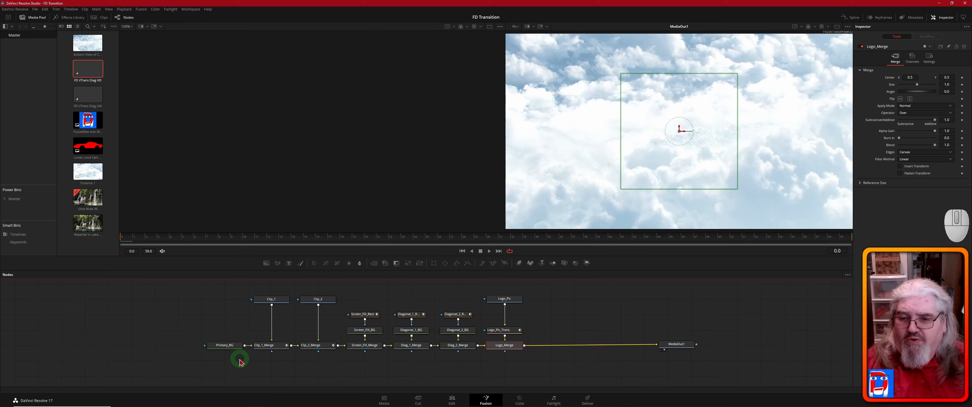
Step: Examine the Primary_BG node's background color and image resolution settings
left_click(229, 348)
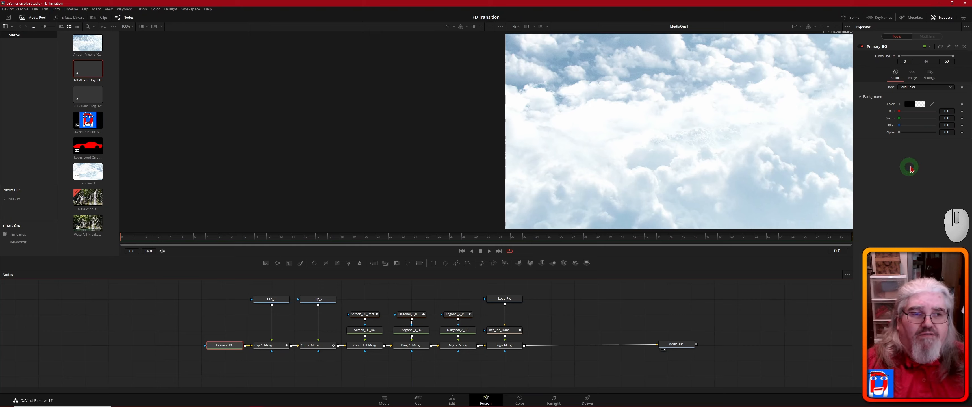
left_click(912, 74)
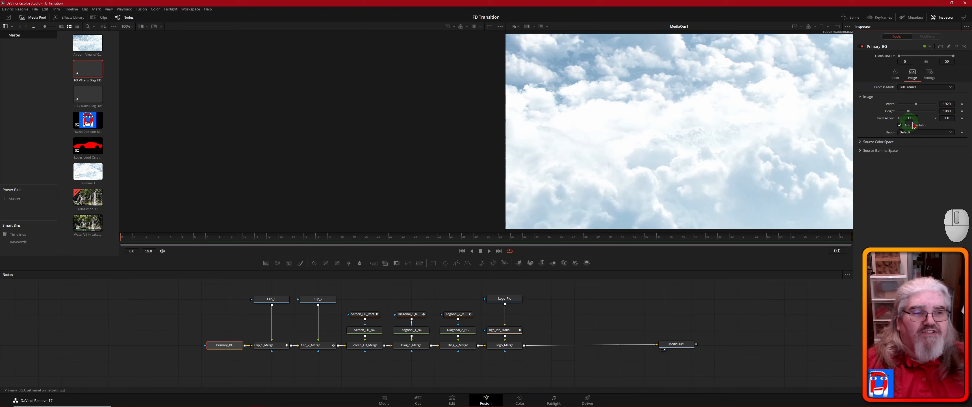
left_click(949, 103)
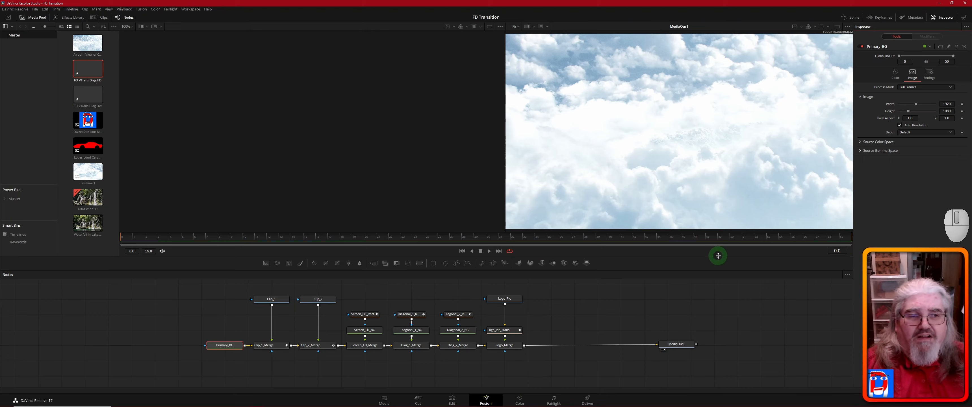
left_click(895, 73)
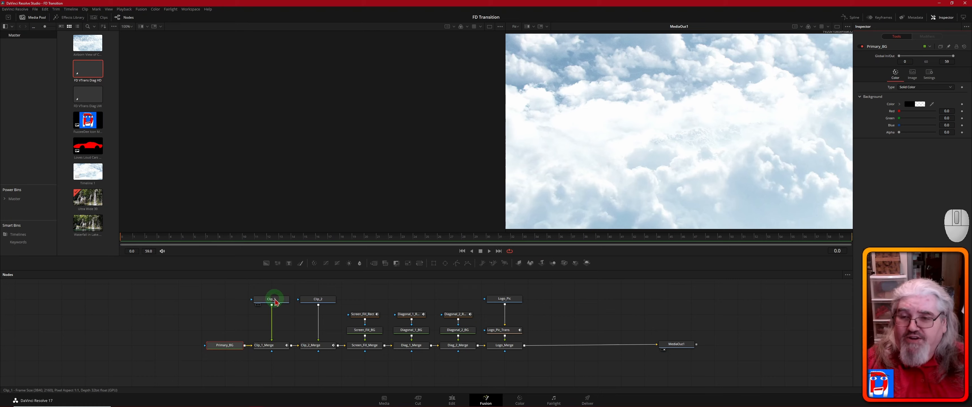
Step: Examine the clip source of the Clip_1 node and the merge settings of Clip_1_Merge
mouse_move(275, 301)
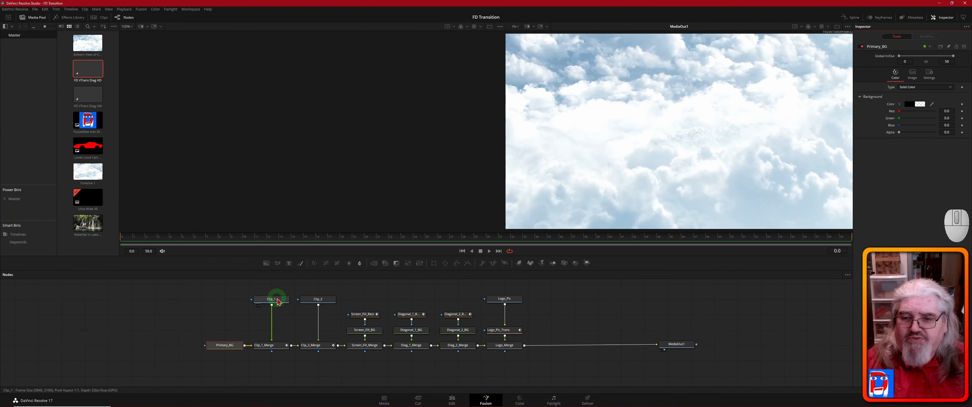
left_click(278, 301)
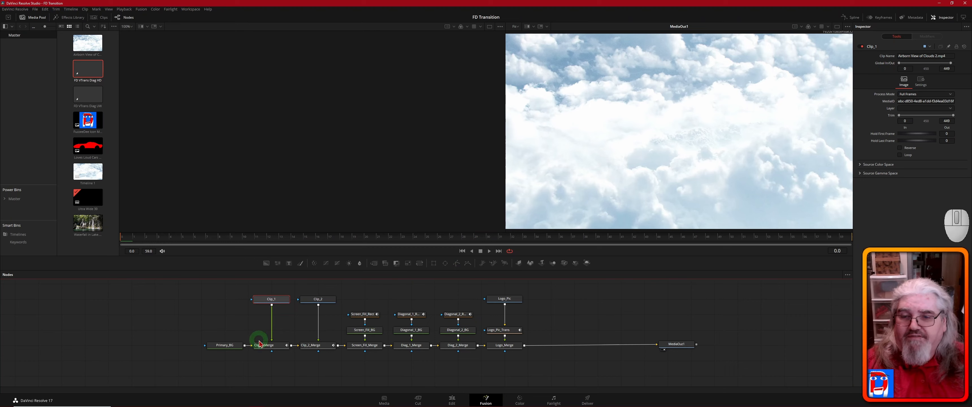
left_click(276, 348)
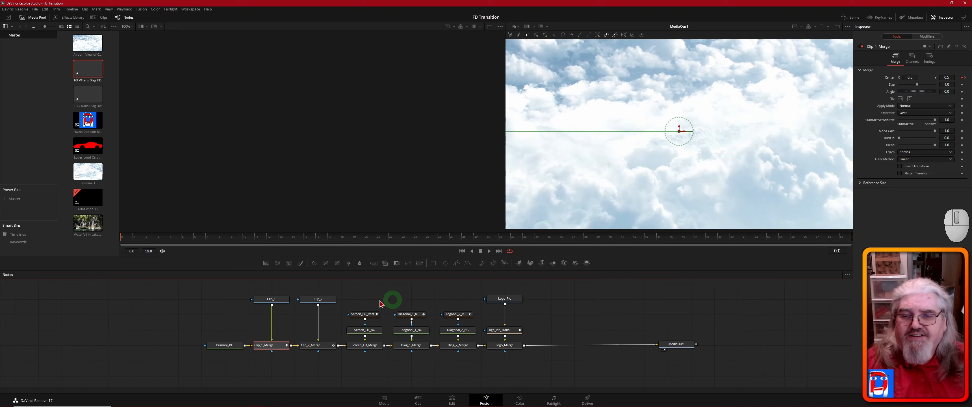
left_click(278, 303)
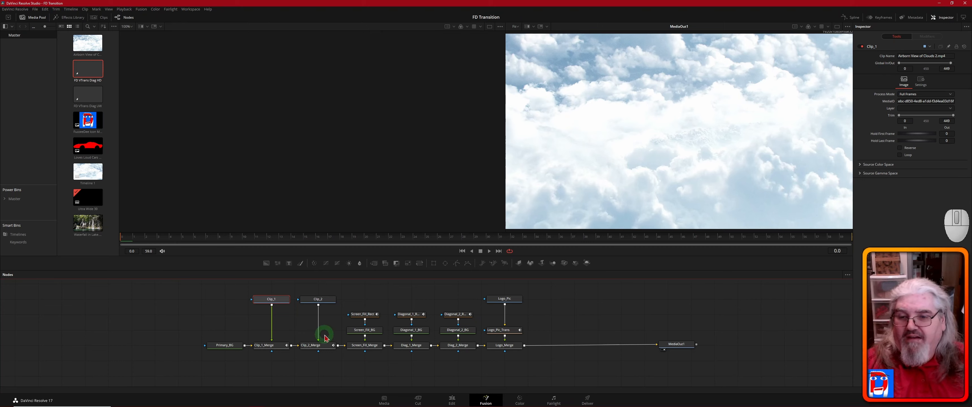
left_click(271, 347)
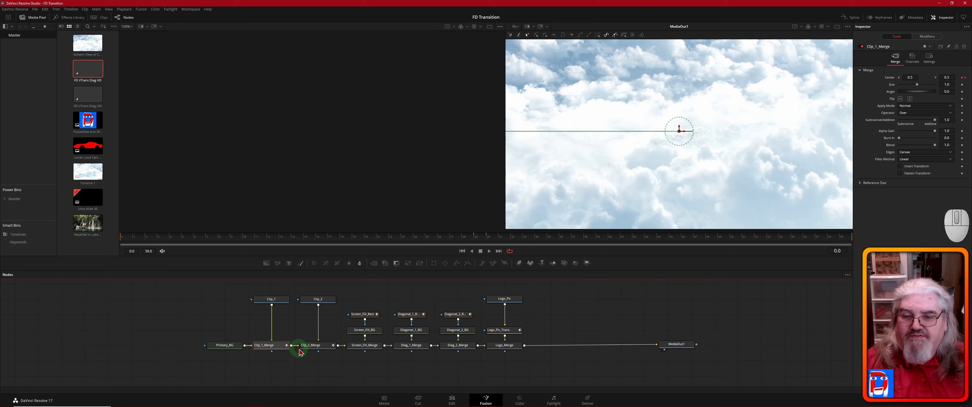
Step: Examine the Center keyframes of Clip_1_Merge by stepping through frames 28, 29 and 30
left_click(474, 237)
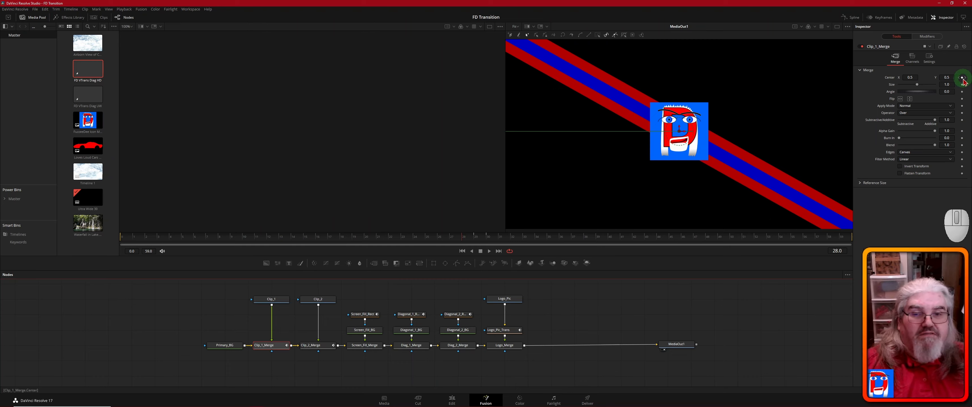
left_click(473, 234)
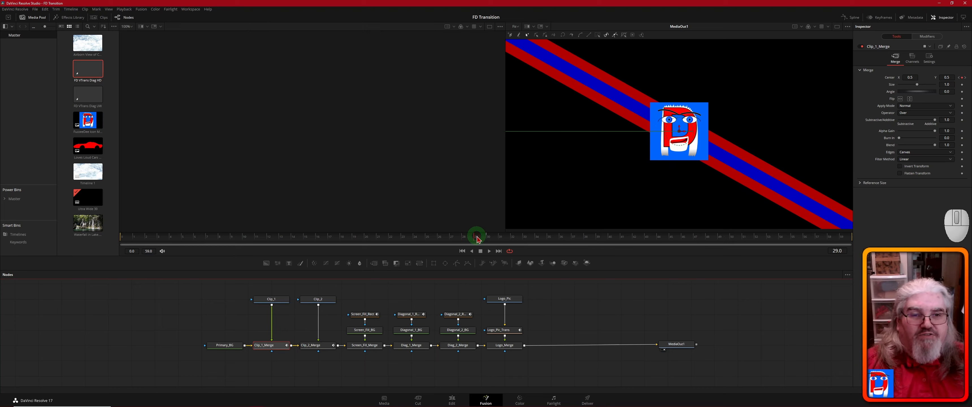
left_click(961, 78)
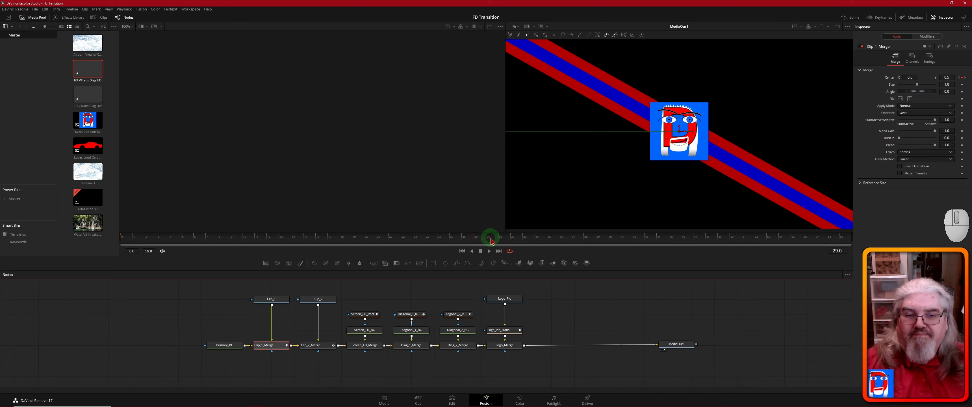
left_click(487, 237)
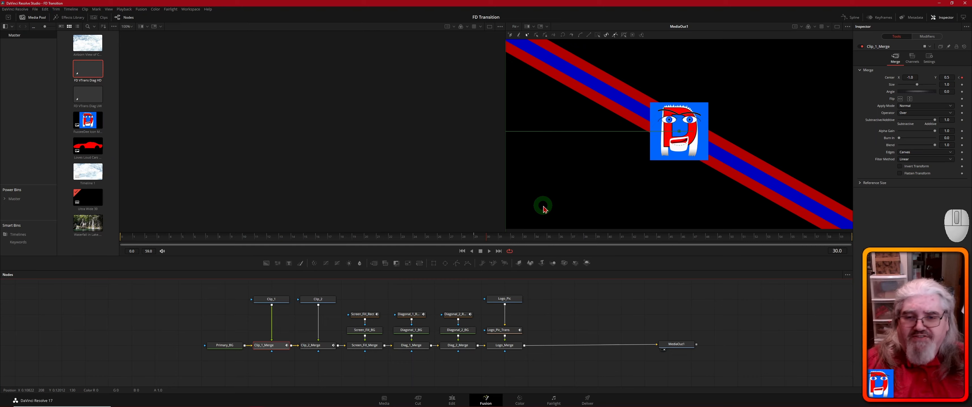
Step: Examine the Clip_2 node and the Center keyframes of Clip_2_Merge at frames 0, 30 and 31
left_click(322, 304)
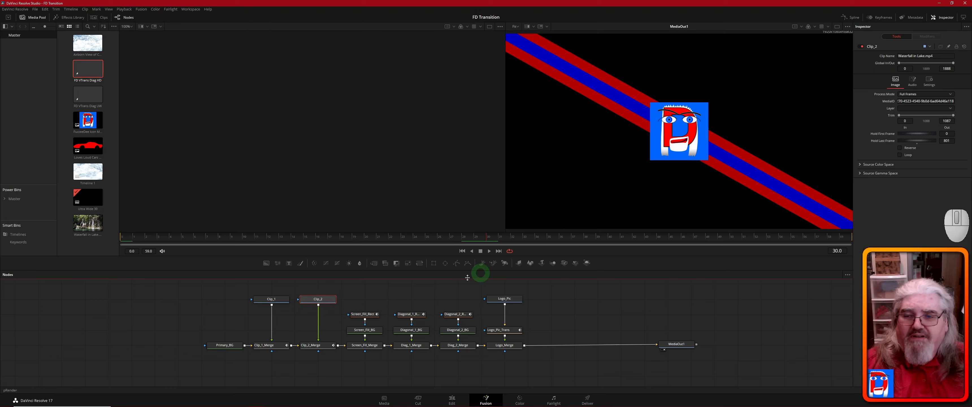
left_click(318, 347)
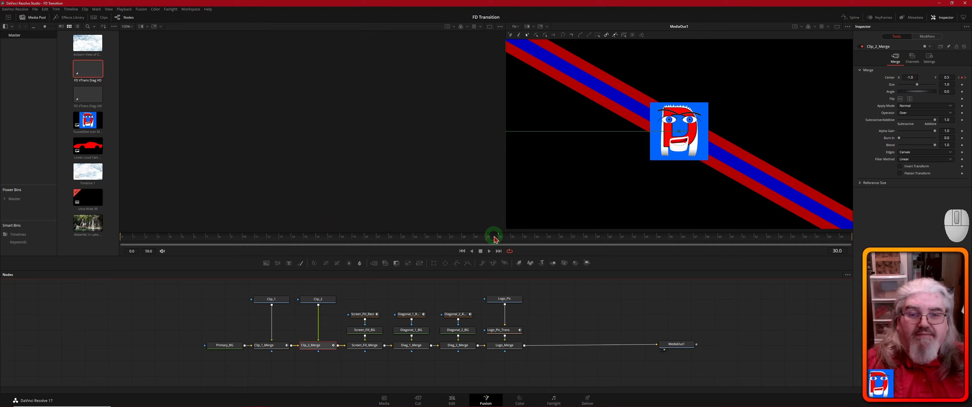
left_click(121, 237)
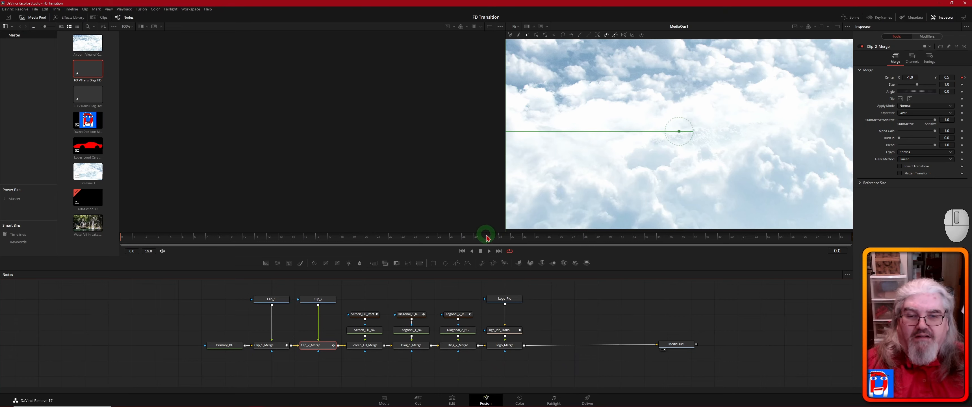
left_click(486, 237)
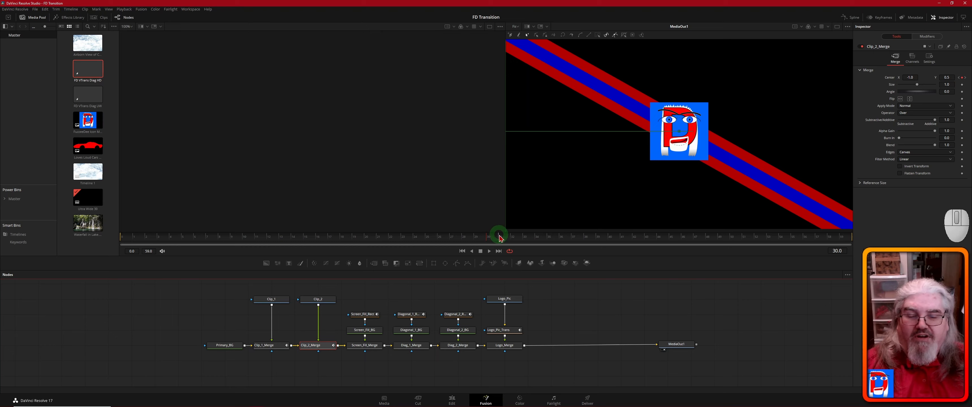
left_click(499, 237)
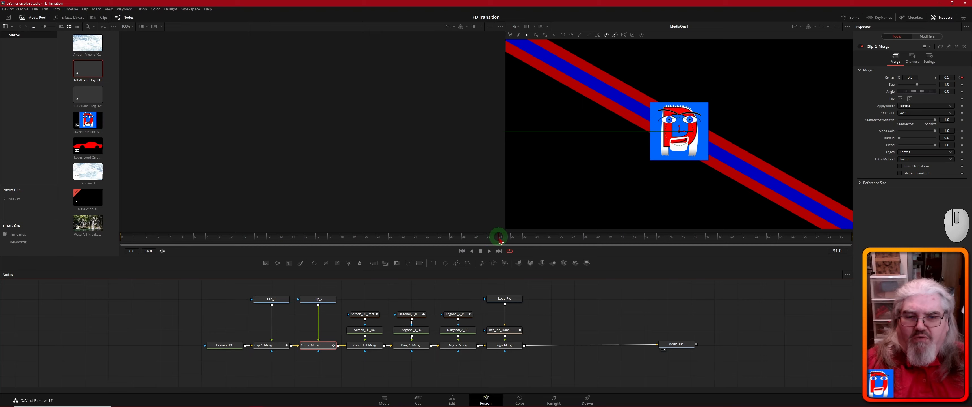
Step: Scrub back to frame 21, go to frame 29, and select the Screen_Fill_BG node for inspection
left_click_drag(495, 240, 378, 241)
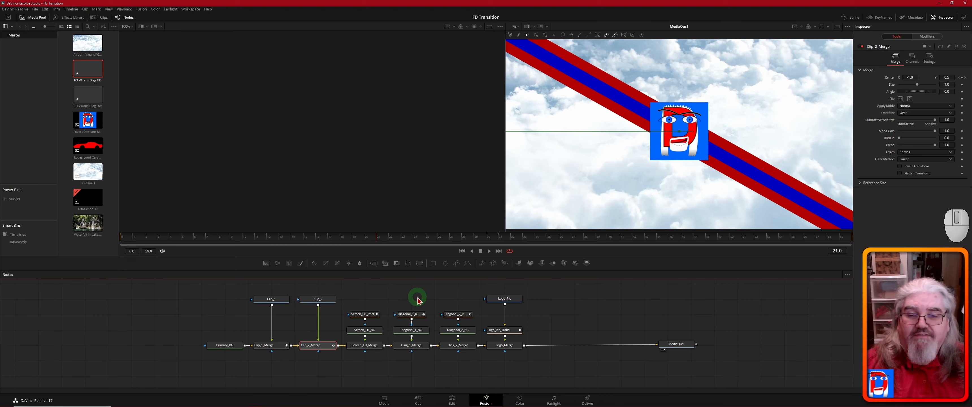
left_click(482, 240)
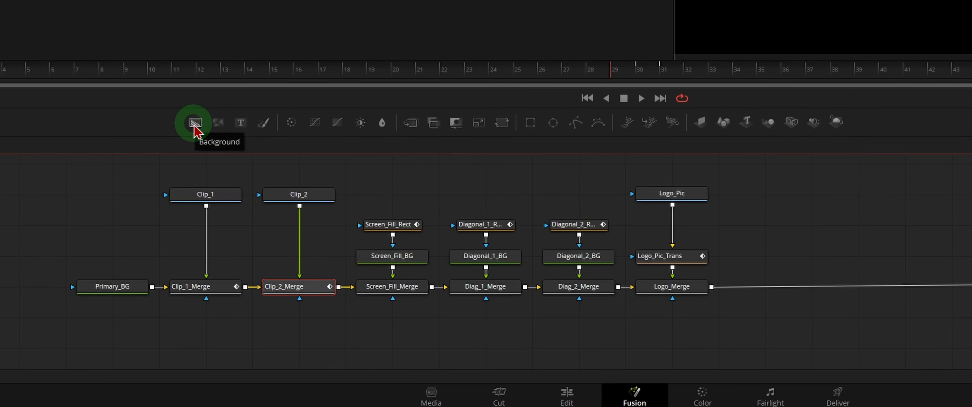
left_click(401, 257)
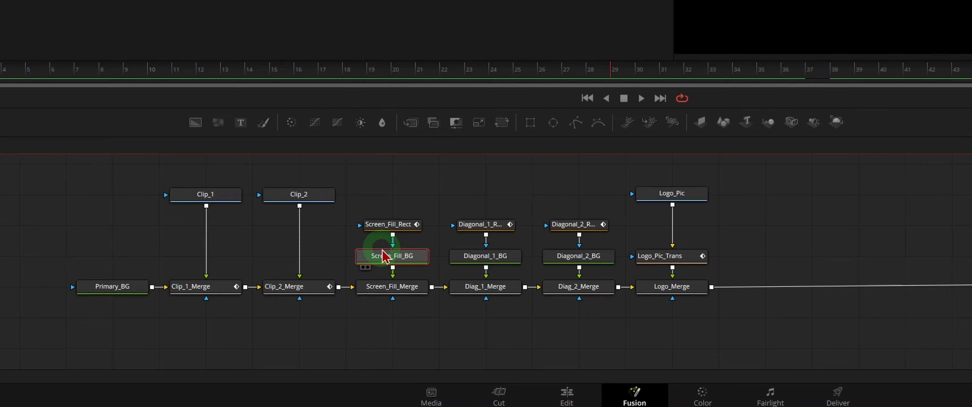
Step: Examine the color settings of Screen_Fill_BG and select the Screen_Fill_Rect mask for inspection
left_click_drag(195, 124, 403, 264)
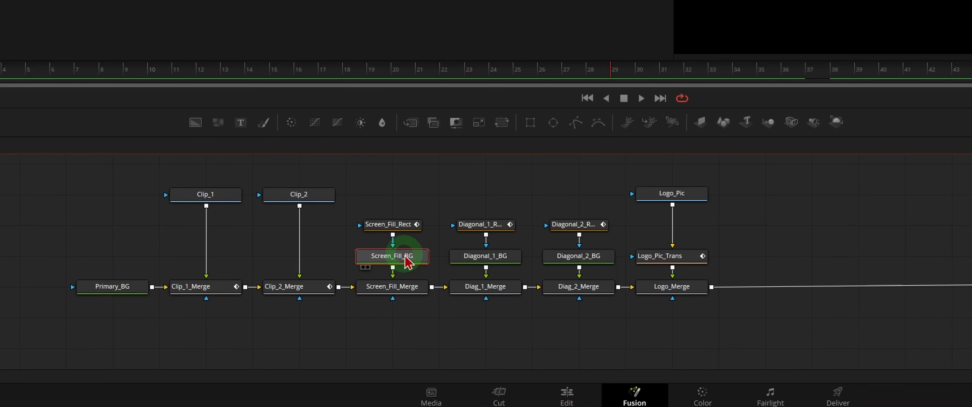
mouse_move(405, 256)
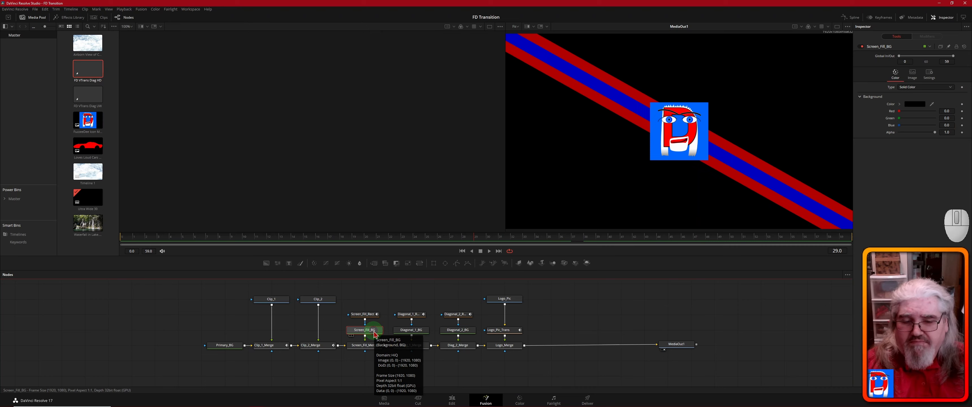
left_click(366, 315)
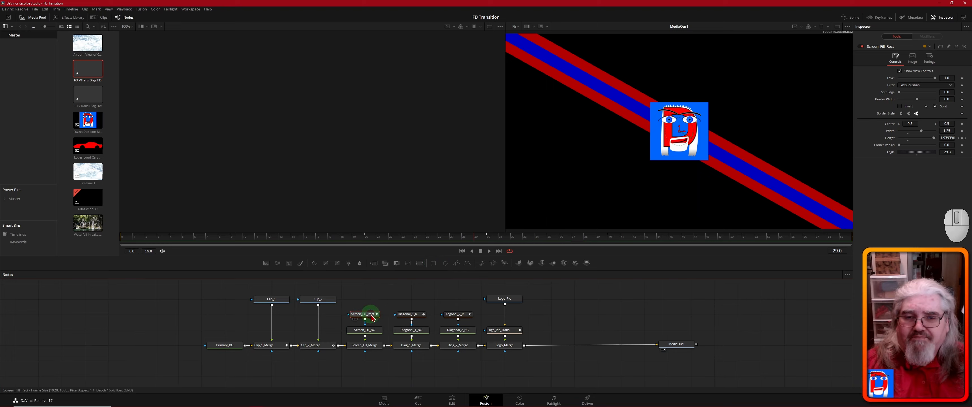
mouse_move(372, 317)
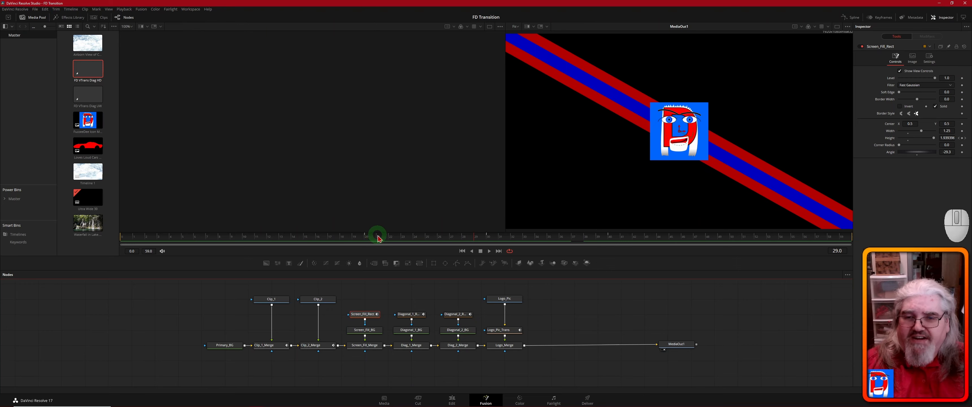
Step: Compare the Height of Screen_Fill_Rect at frames 0, 30 and 20, and scrub forward to frame 30
left_click(124, 238)
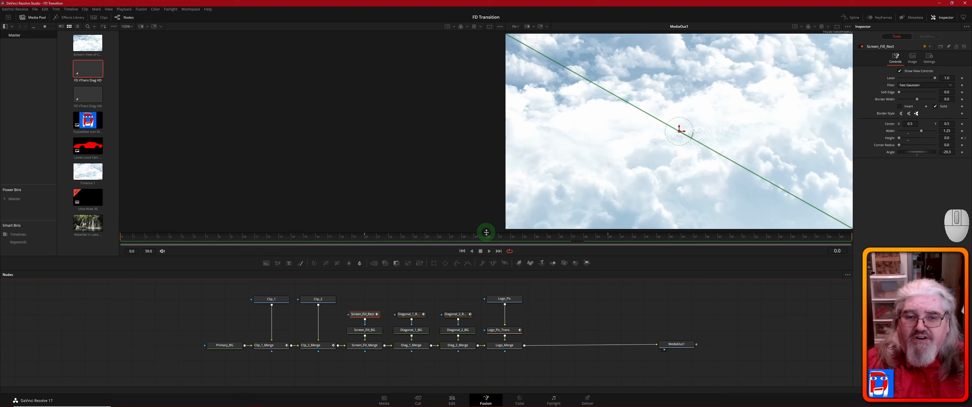
left_click(487, 235)
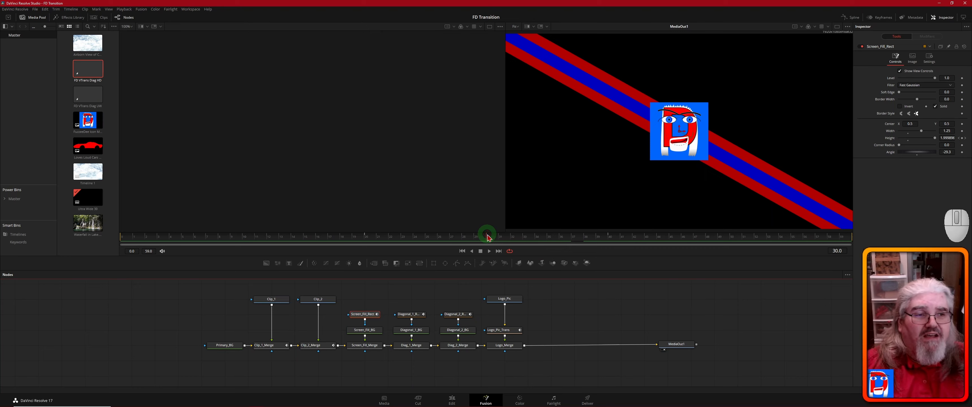
left_click_drag(487, 237, 491, 245)
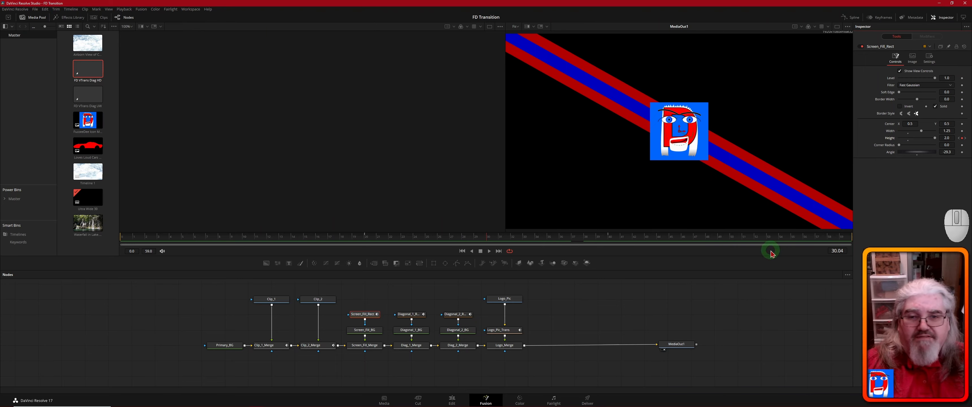
left_click(366, 237)
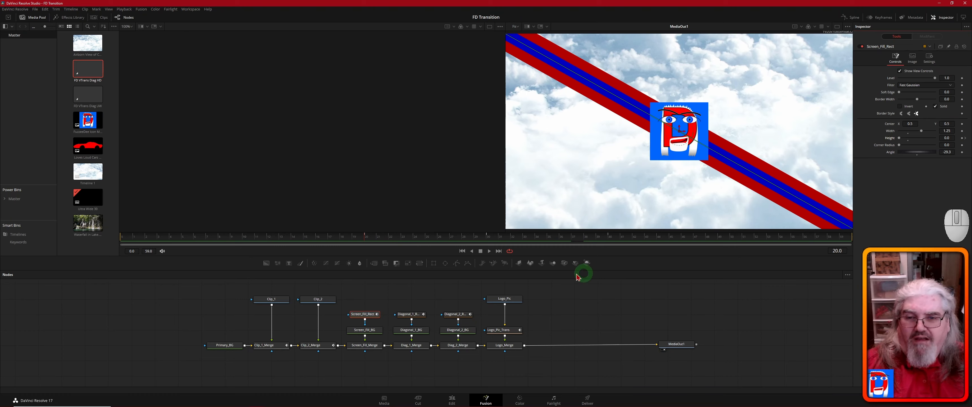
left_click_drag(372, 238, 423, 245)
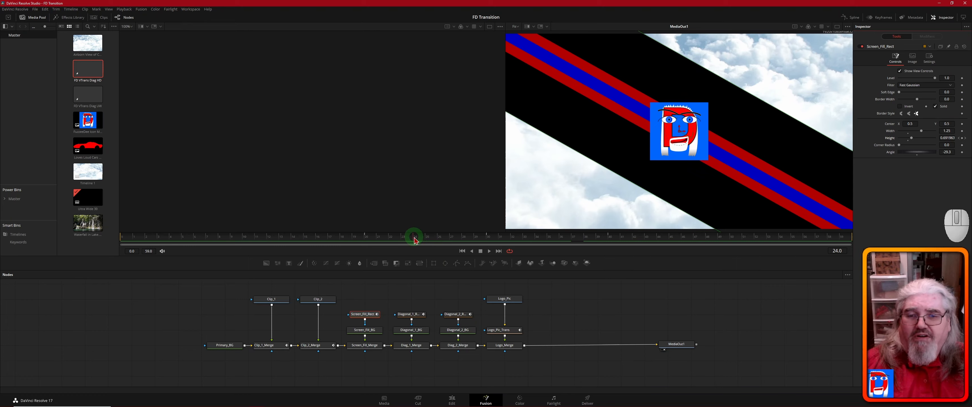
left_click_drag(416, 240, 492, 240)
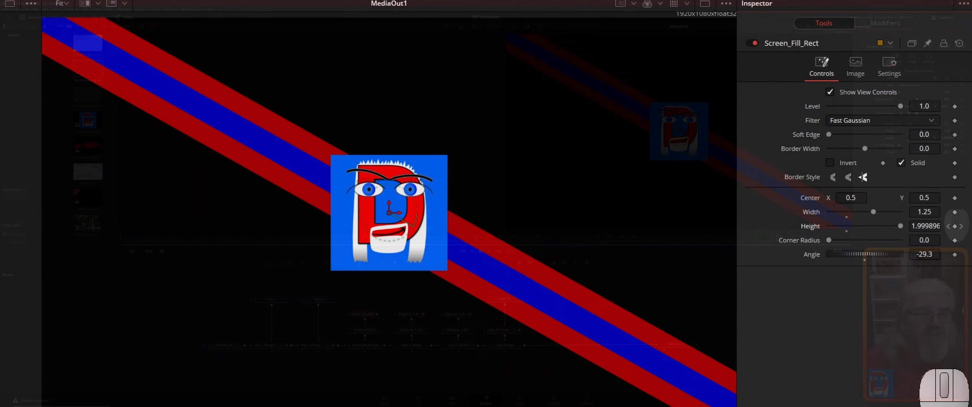
Step: Examine the Angle setting of Screen_Fill_Rect at frame 30
left_click(860, 260)
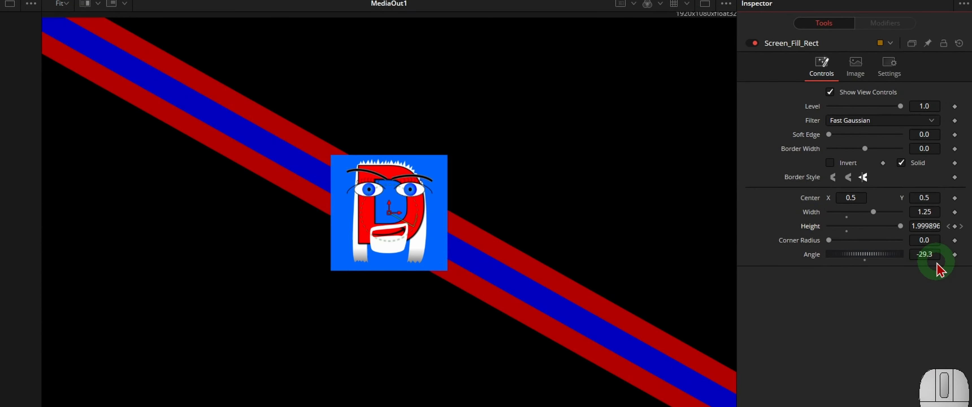
left_click(921, 255)
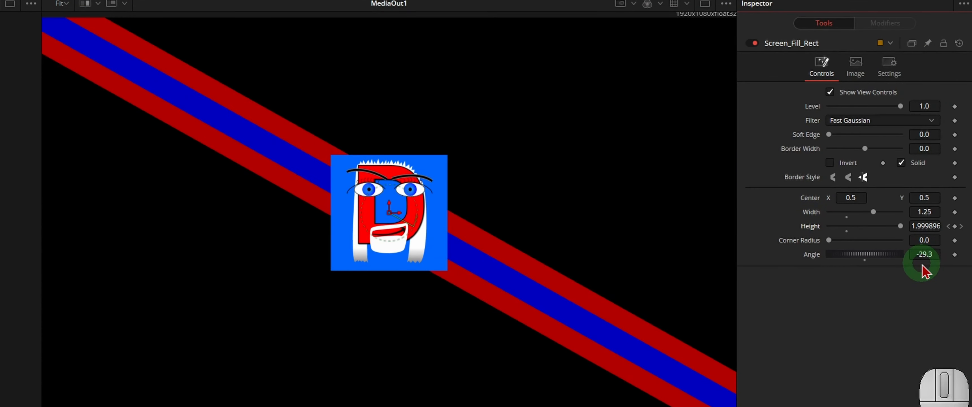
left_click(843, 357)
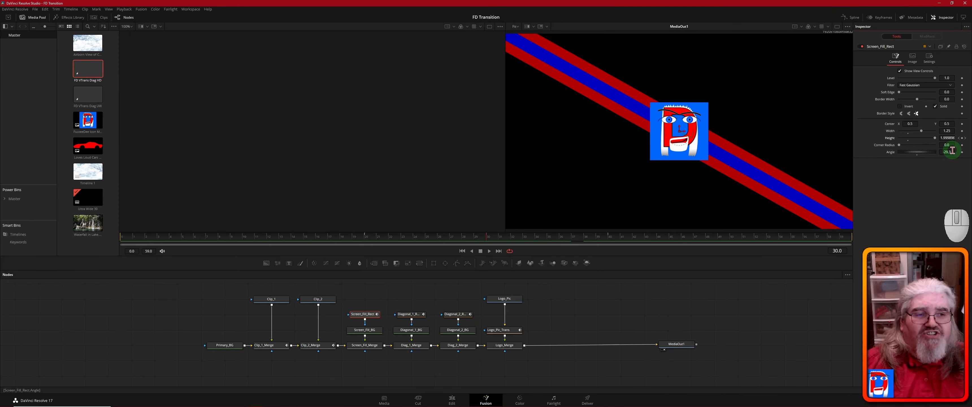
left_click(923, 254)
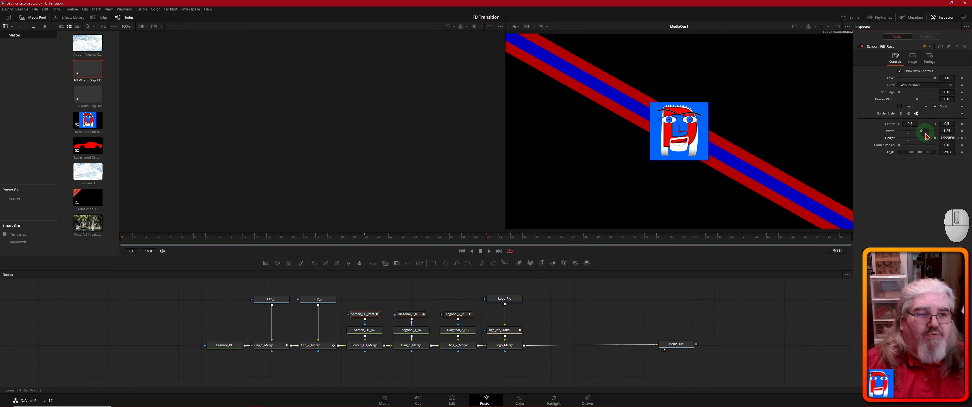
Step: Reset the Width of Screen_Fill_Rect to its default to preview the uncovered corners, and restore it to 1.25
double_click(891, 131)
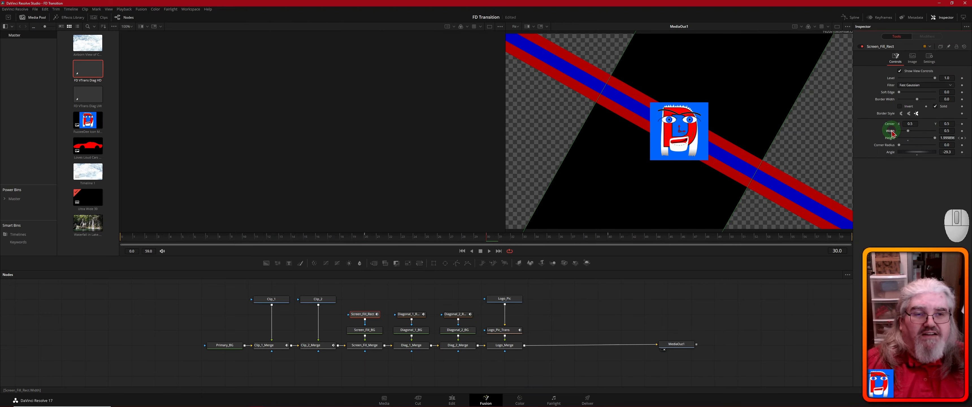
left_click(951, 130)
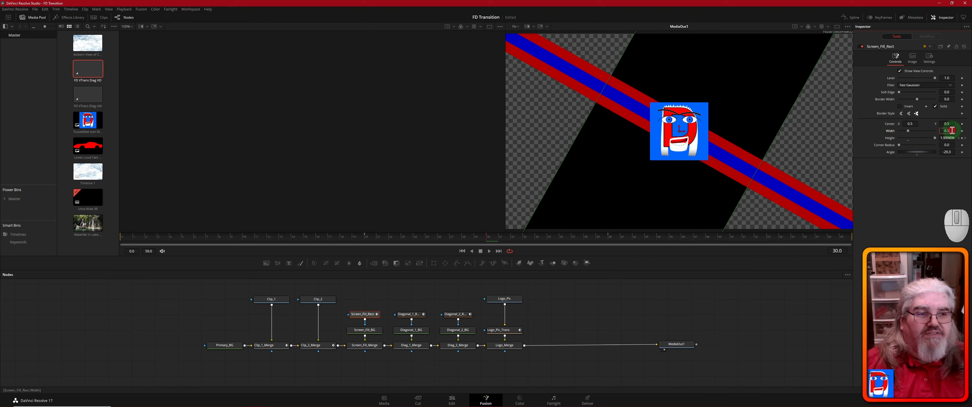
double_click(954, 131)
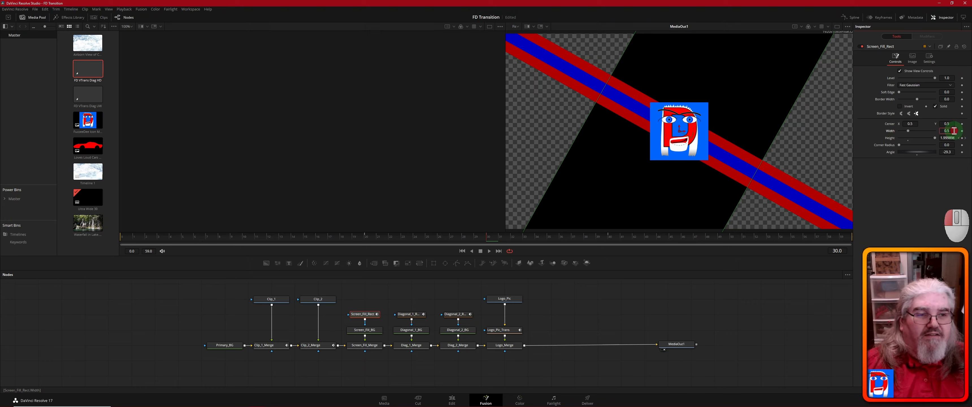
double_click(954, 130)
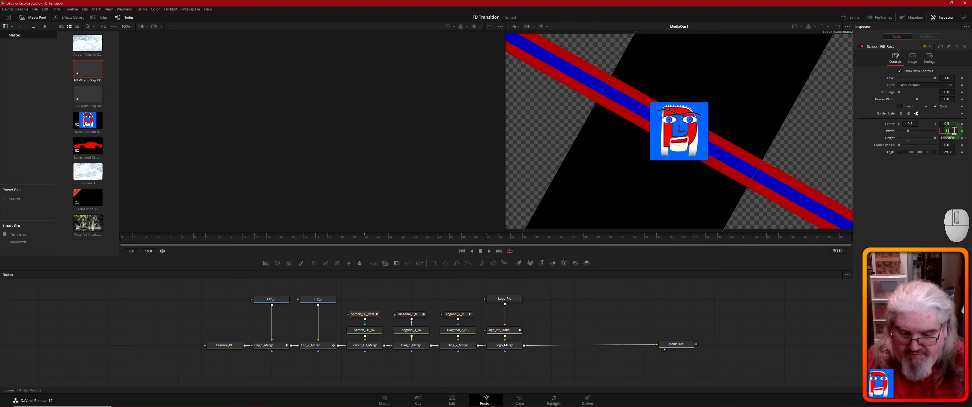
type("1.25")
key("Tab")
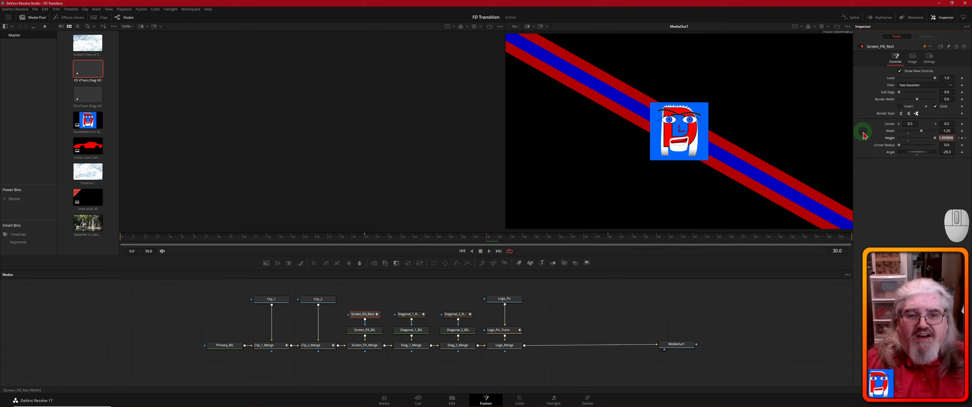
Step: Examine the Height keyframes of Screen_Fill_Rect by going to frames 30.04, 20.04 and 40
type("2")
key("Return")
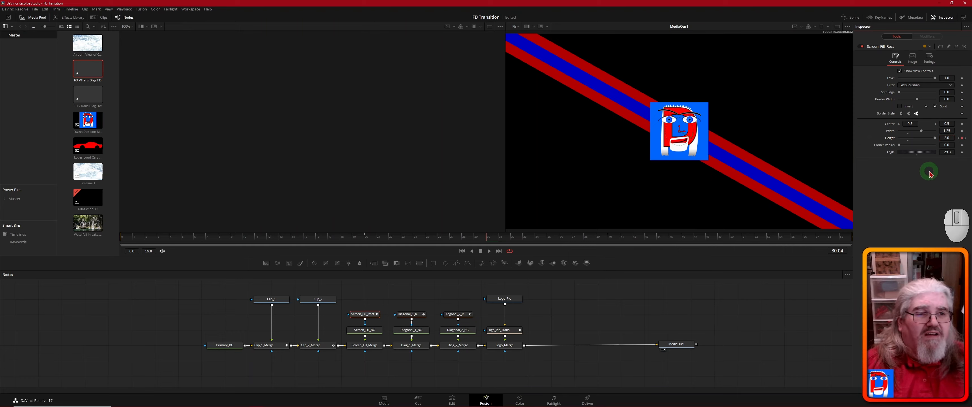
left_click(947, 138)
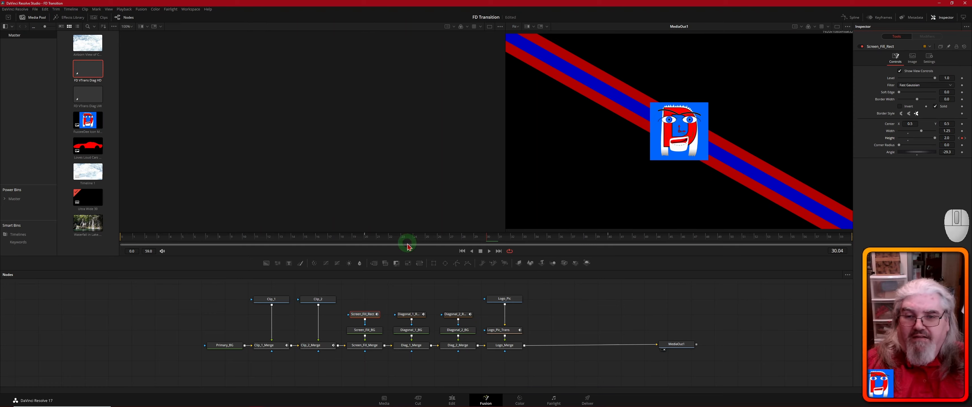
left_click(365, 237)
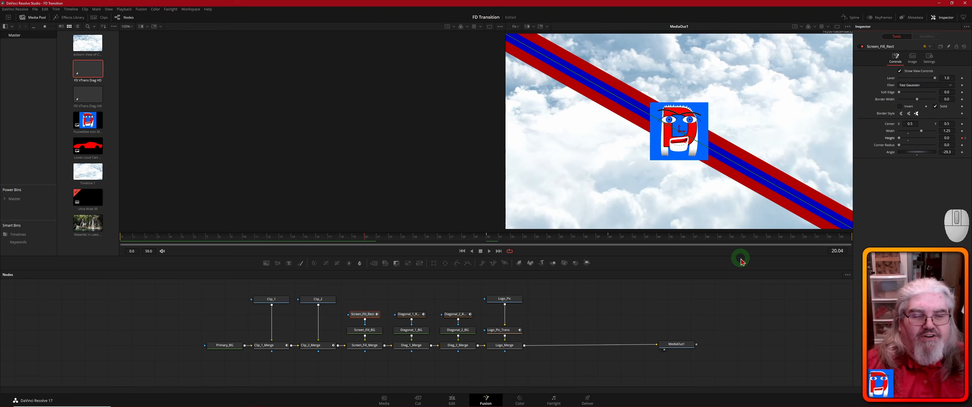
left_click(962, 138)
left_click(966, 140)
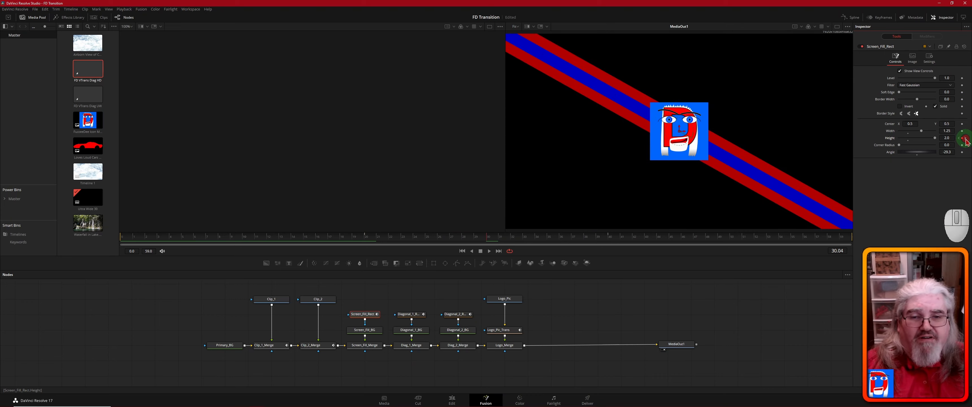
left_click(966, 140)
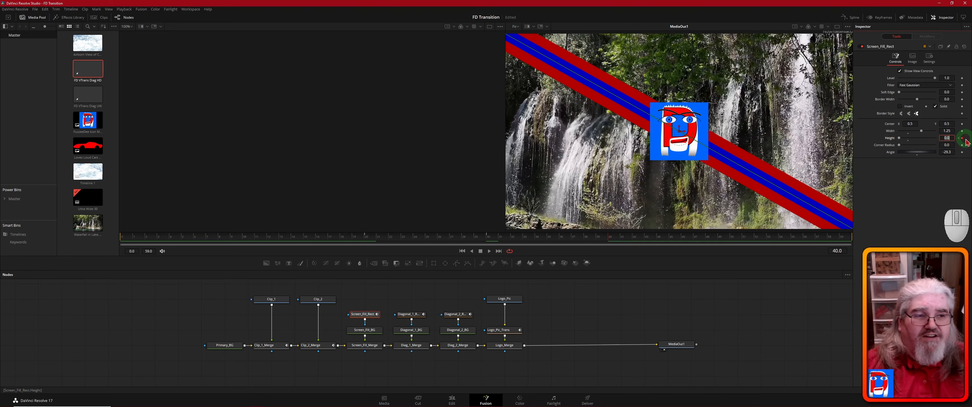
left_click(899, 139)
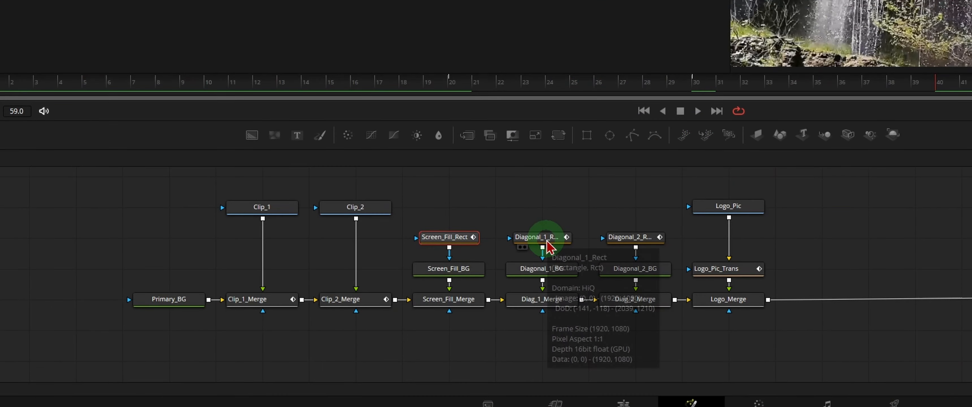
Step: Select the Diagonal_1_BG node and examine its place beneath the Diagonal_1_Rect mask
left_click(414, 316)
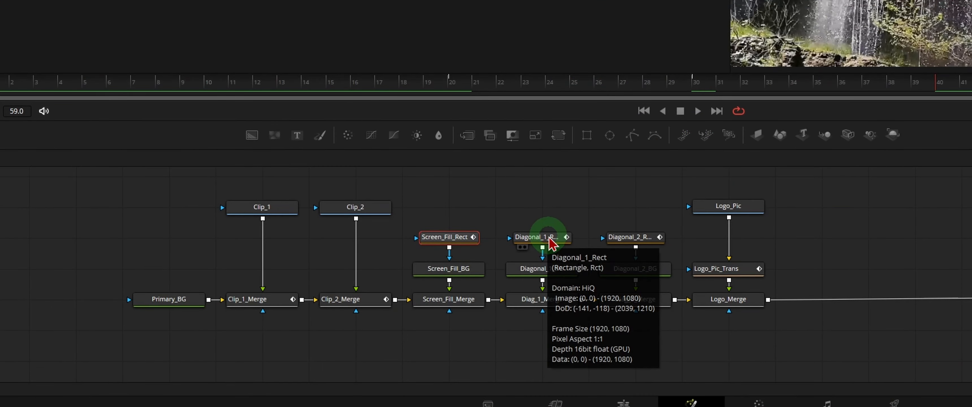
left_click(546, 270)
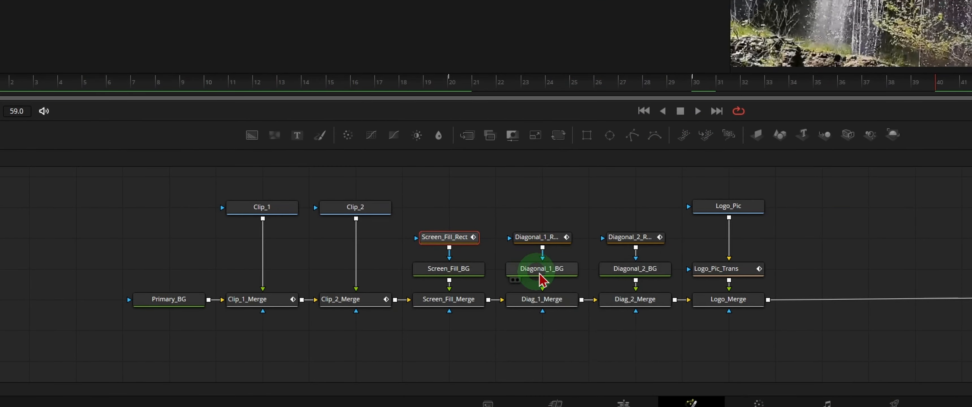
left_click(545, 271)
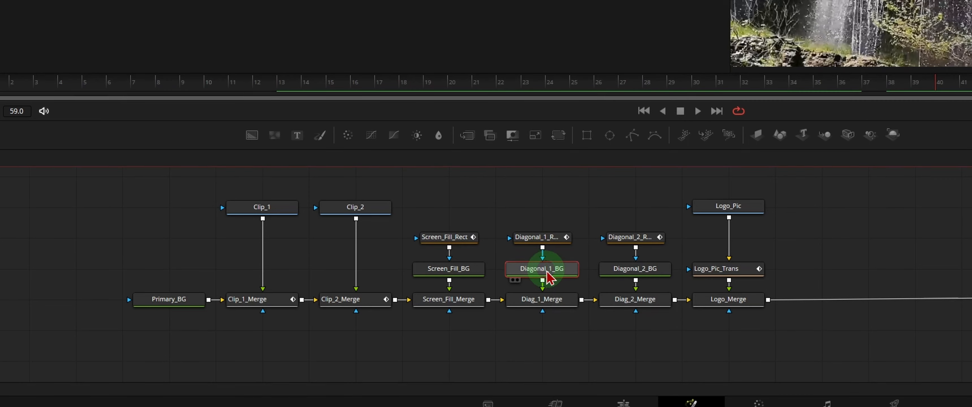
mouse_move(547, 271)
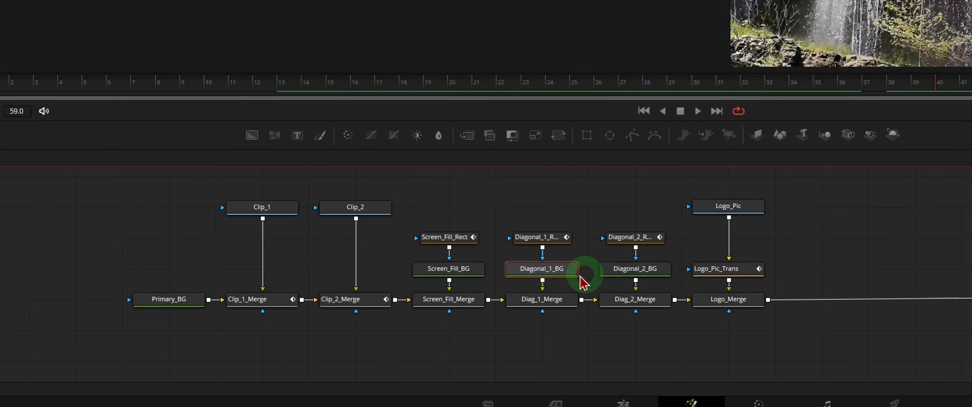
Step: Examine the Center keyframes of Diagonal_1_Rect at frames 0 and 50, scrubbing through frame 17 in between
left_click(536, 238)
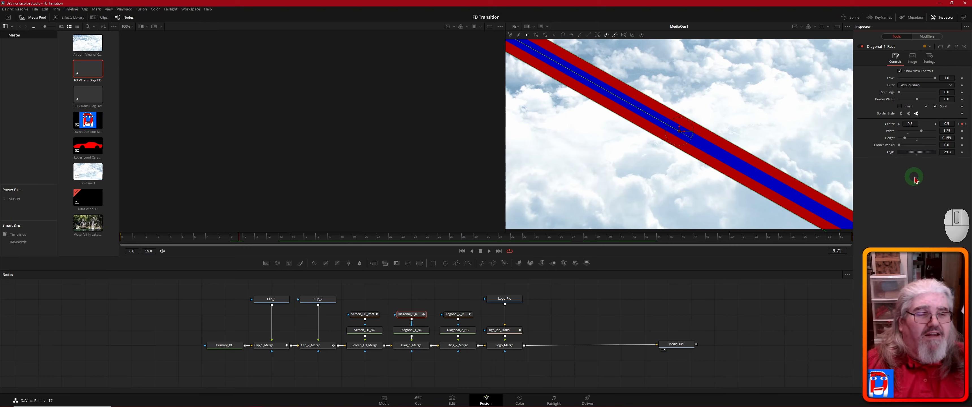
left_click(958, 124)
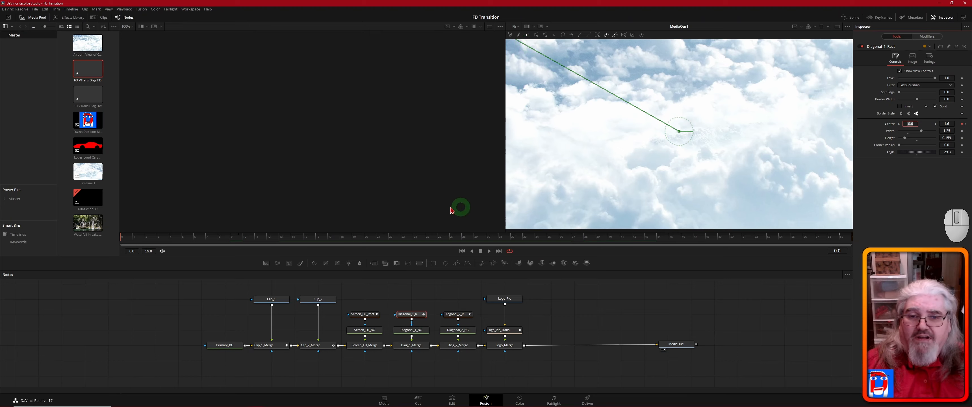
left_click(133, 238)
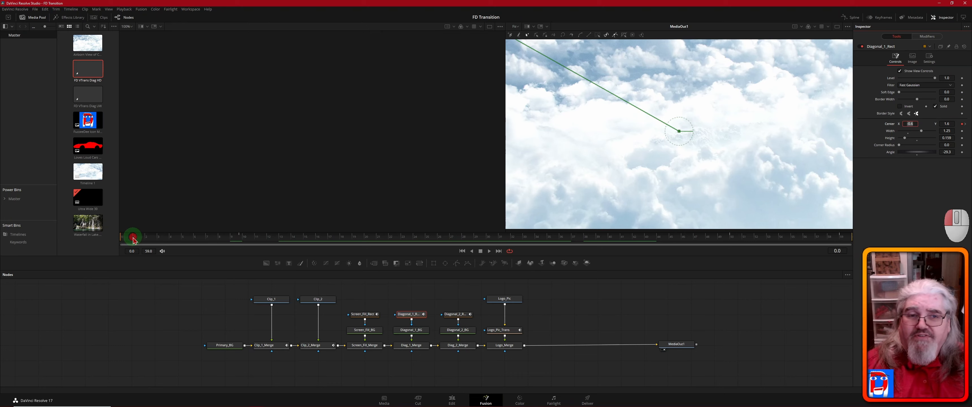
left_click_drag(133, 239, 336, 245)
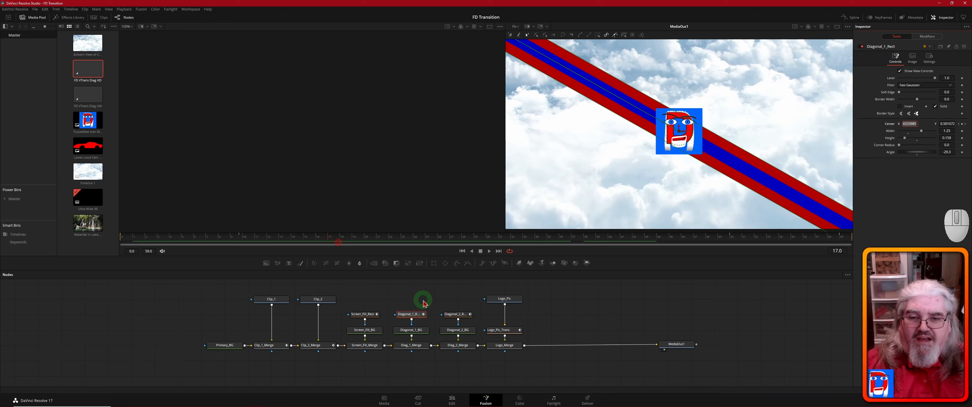
mouse_move(461, 316)
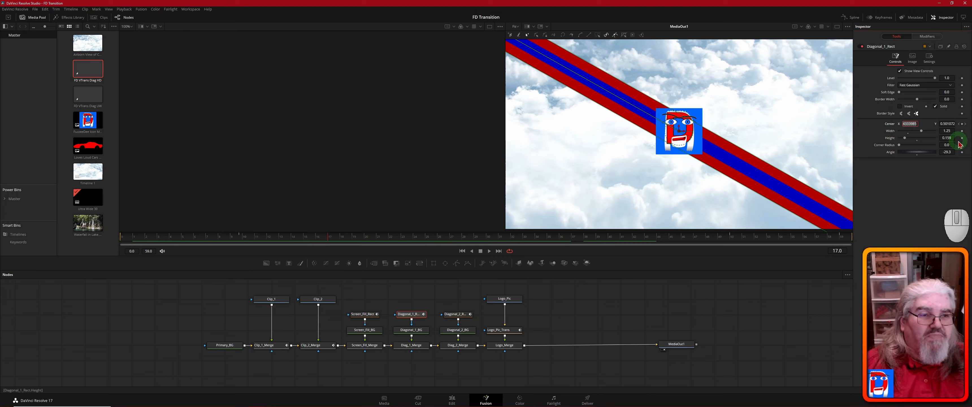
left_click(965, 125)
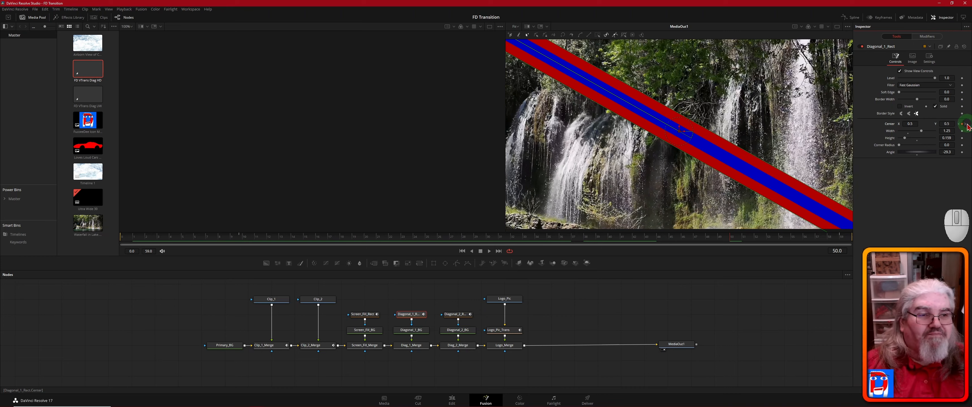
Step: Go to the last Center keyframe of Diagonal_1_Rect, and step back through the Center keyframes of Diagonal_2_Rect to frame 0
left_click(965, 125)
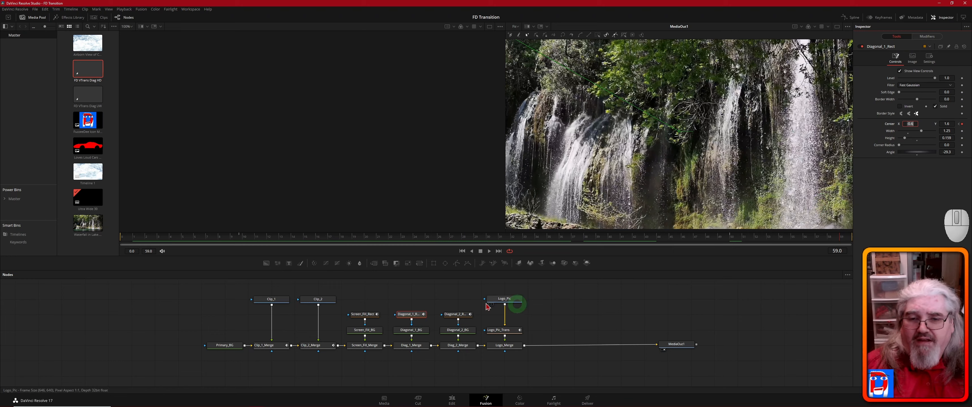
left_click(458, 317)
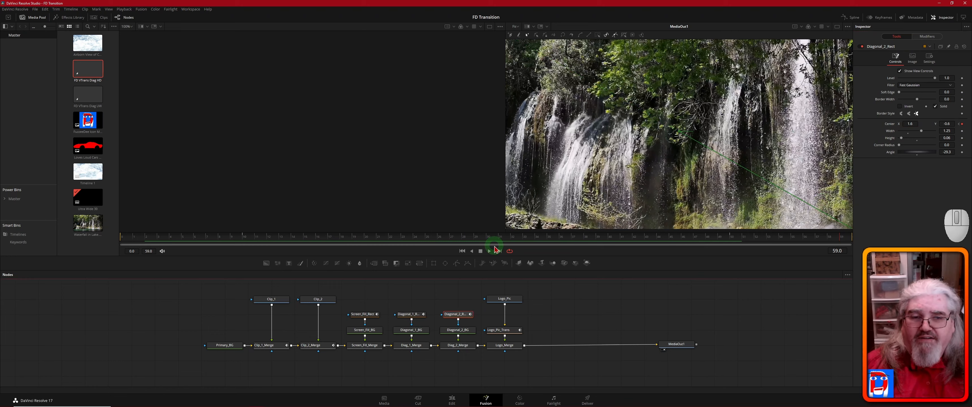
left_click(962, 138)
left_click(959, 124)
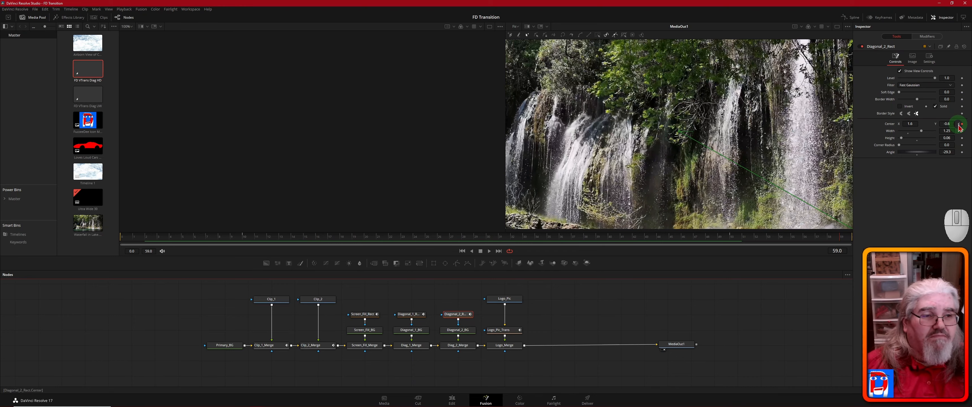
left_click(958, 125)
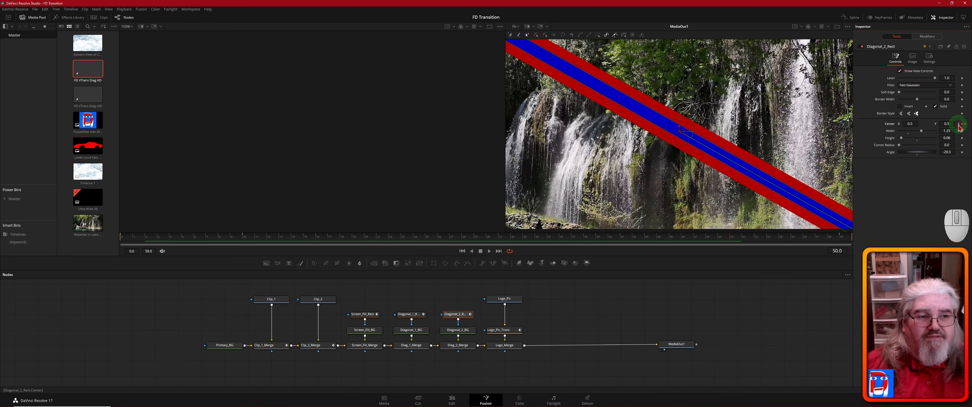
left_click(959, 124)
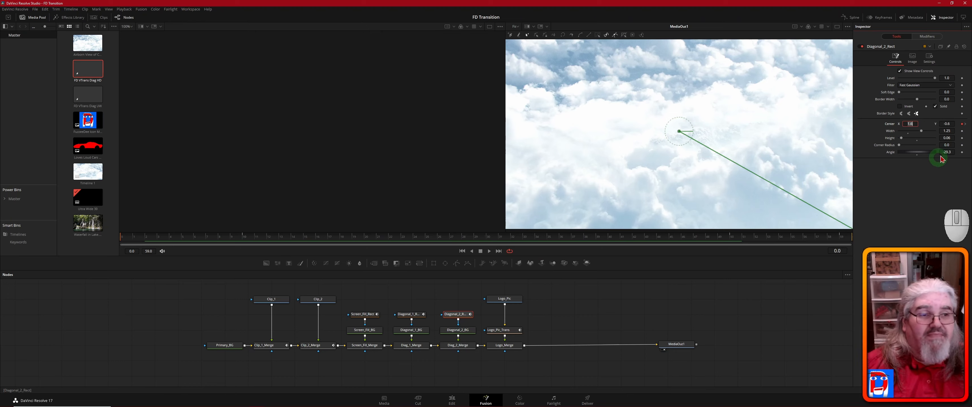
Step: Examine the Center keyframes of Diagonal_2_Rect by advancing through frames 10, 50 and 59
left_click(964, 125)
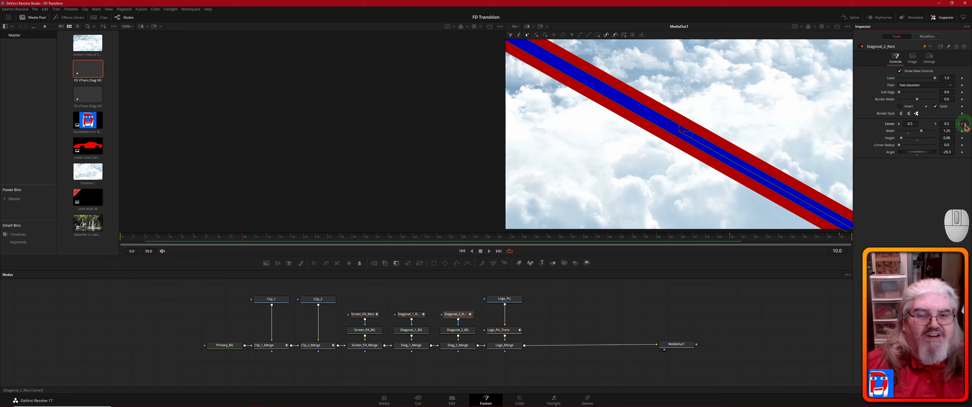
left_click(965, 125)
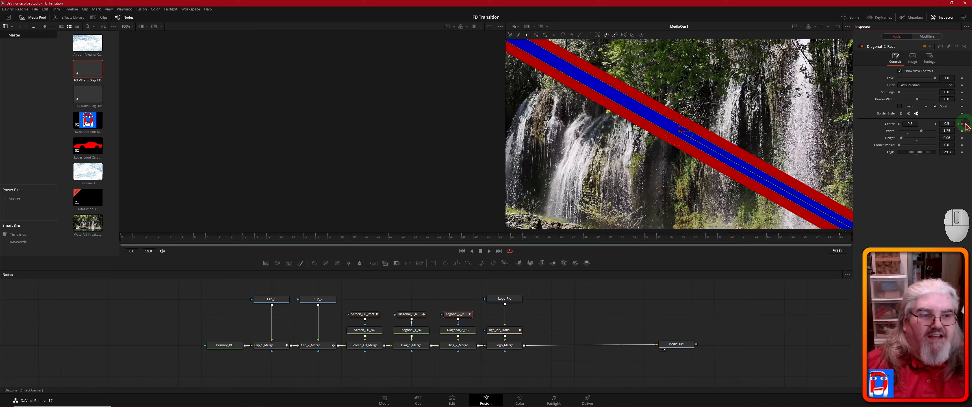
left_click(965, 125)
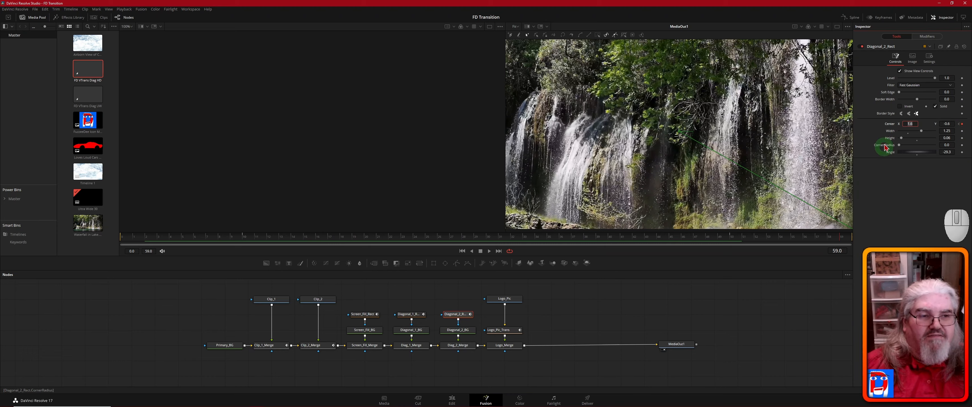
left_click(901, 125)
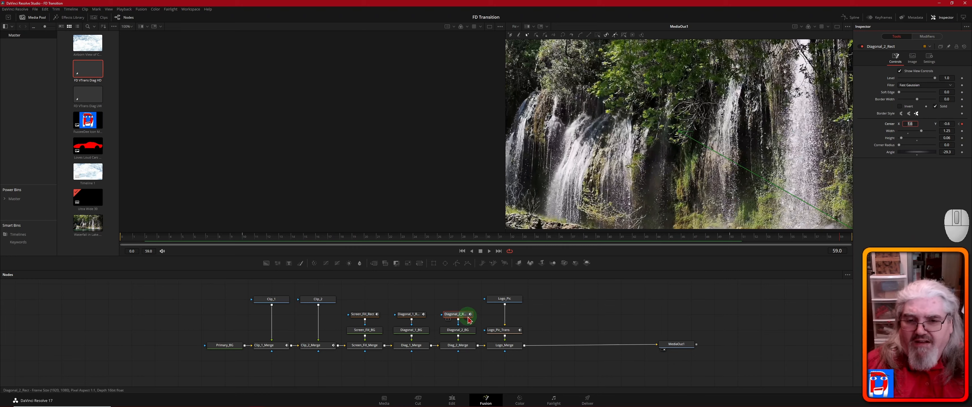
Step: Select the Logo_Pic_Trans node and examine its Size keyframes from frame 9 onward, including frames 9.89, 40 and 50
left_click(507, 332)
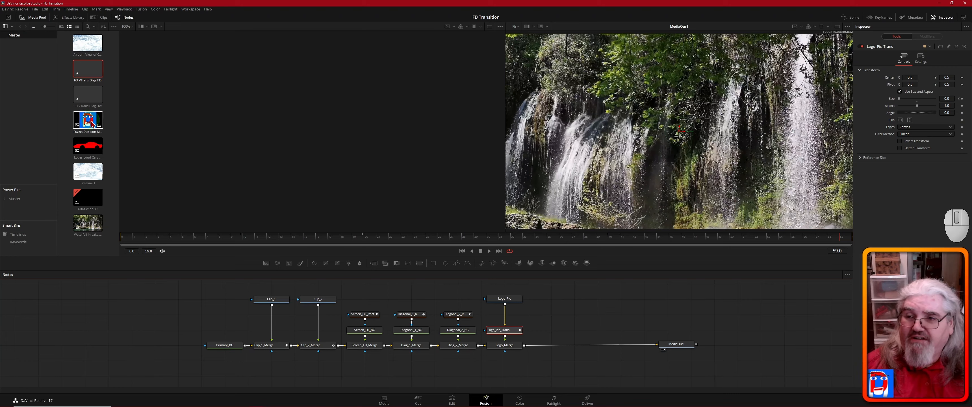
left_click_drag(91, 124, 514, 333)
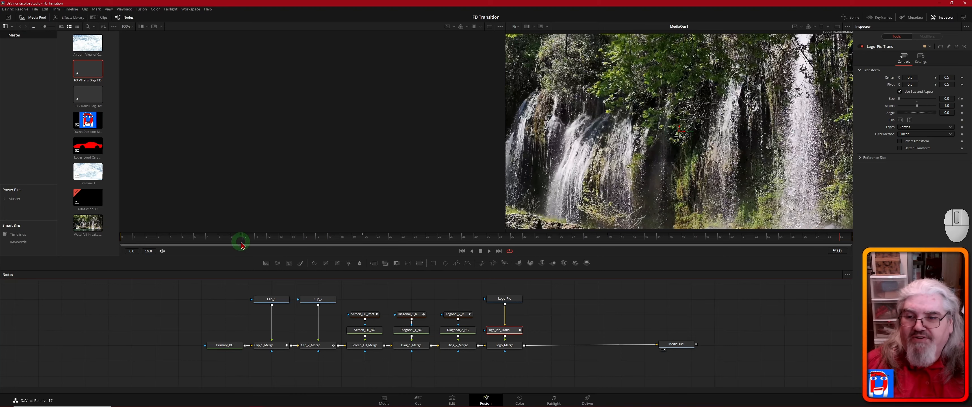
left_click_drag(124, 244, 231, 240)
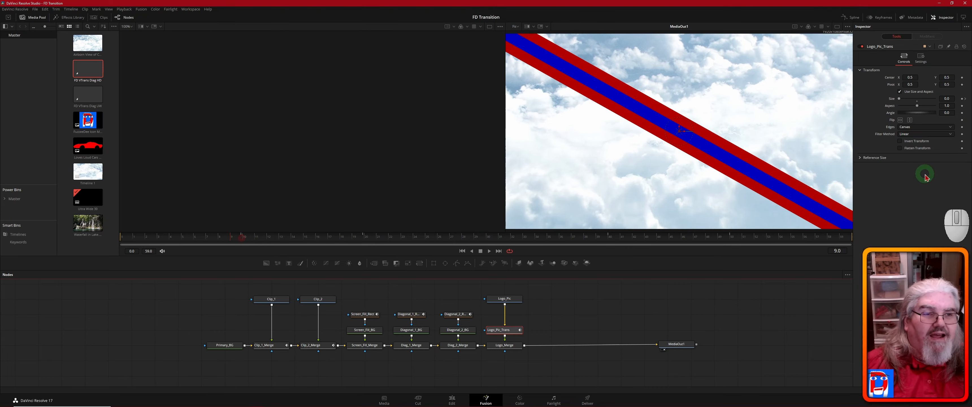
left_click(963, 98)
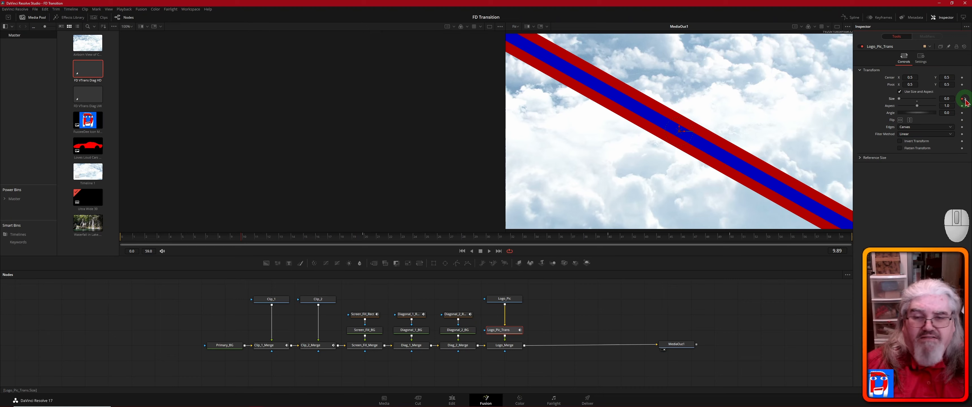
left_click(965, 99)
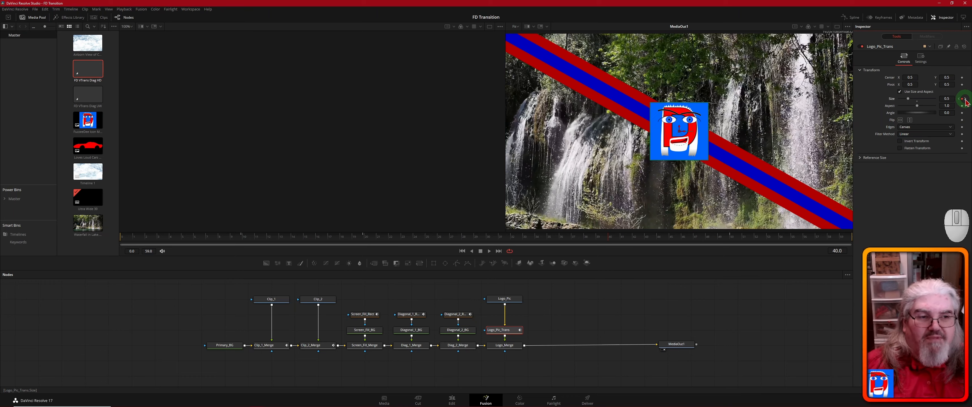
left_click(967, 99)
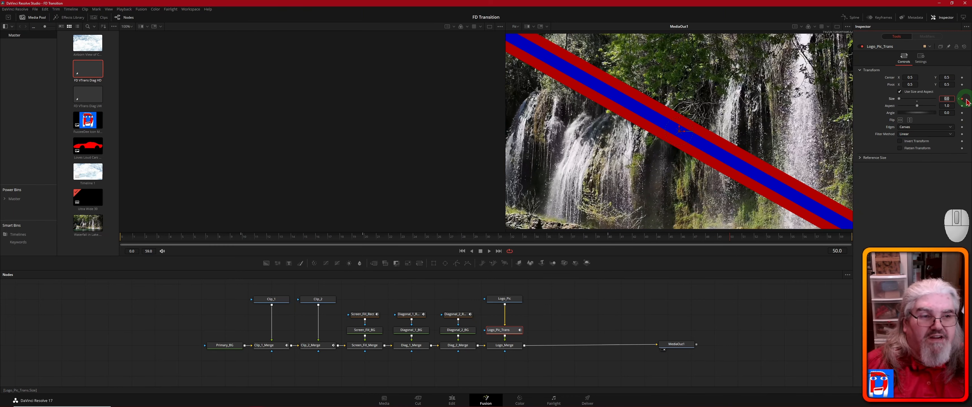
Step: Step back through the Size keyframes of Logo_Pic_Trans from frame 50 to frame 9.89
left_click(951, 98)
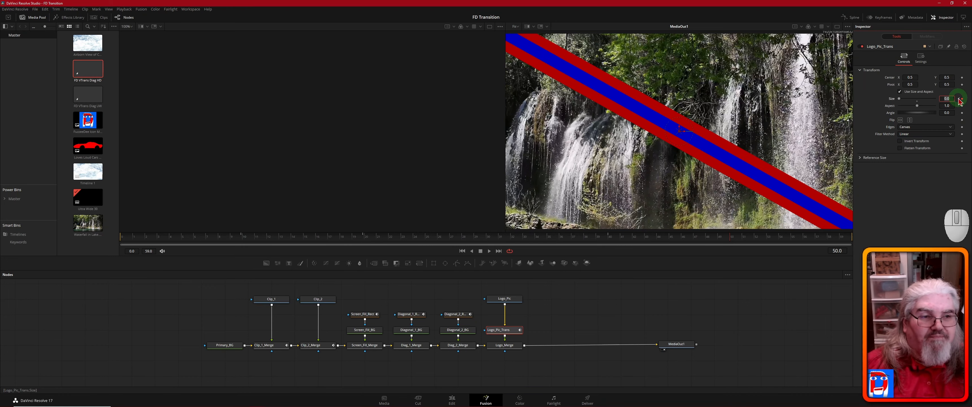
left_click(959, 99)
left_click(958, 99)
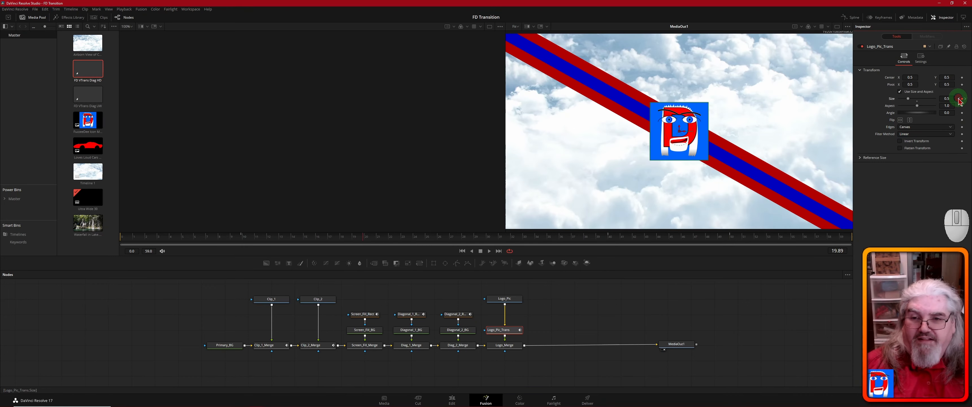
left_click(958, 99)
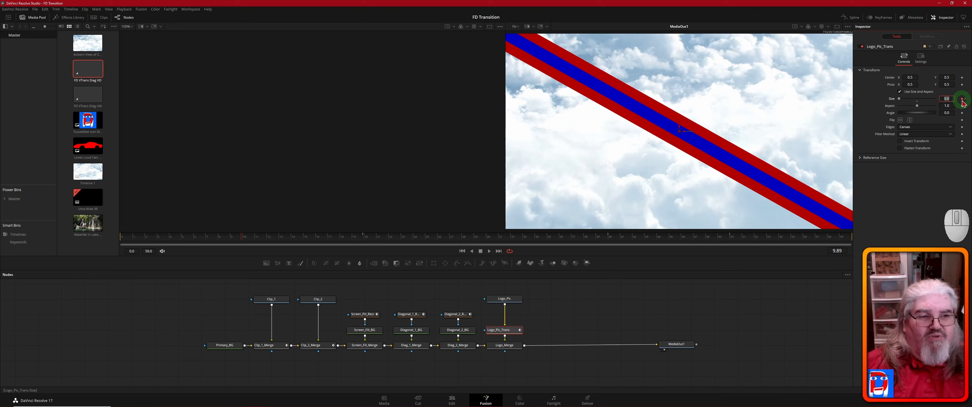
left_click(961, 100)
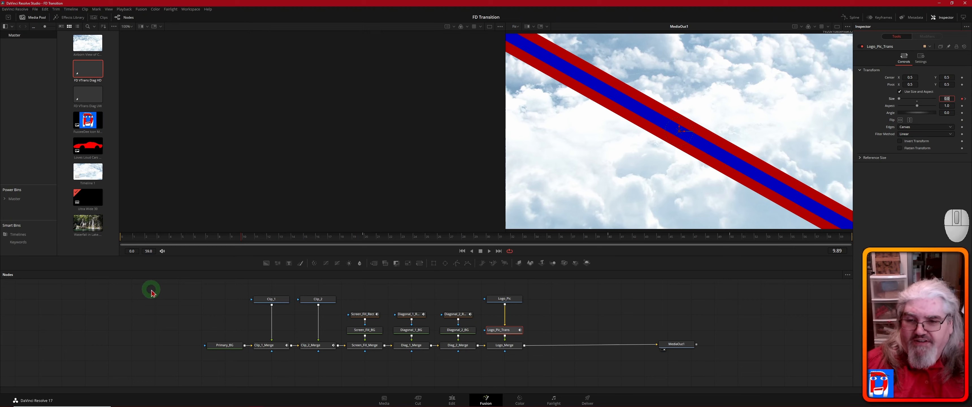
Step: Select the main node row from Primary_BG through MediaOut1 to examine it, and reduce the selection to Primary_BG
left_click_drag(183, 335, 713, 364)
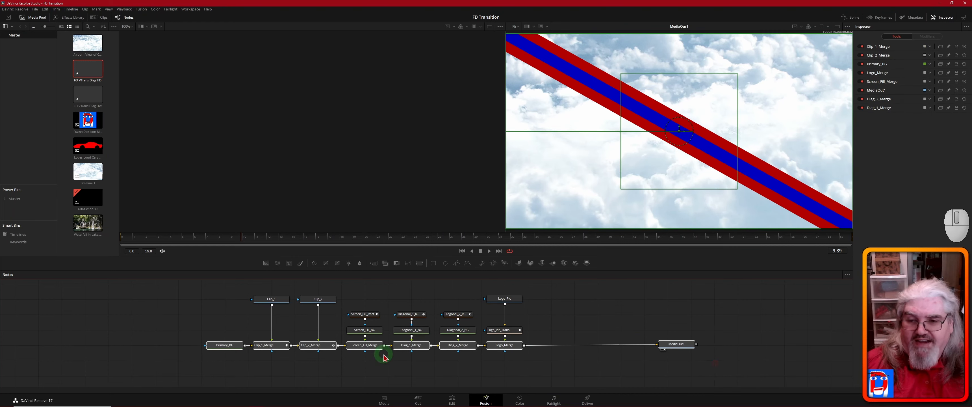
left_click(193, 320)
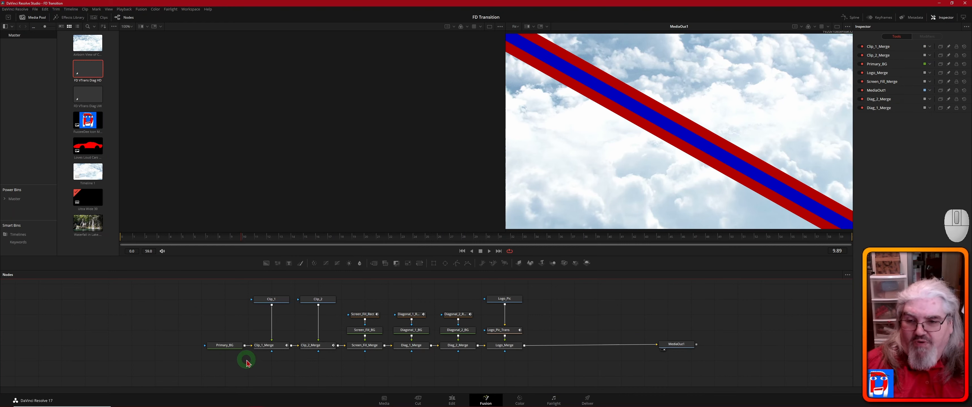
left_click(230, 346)
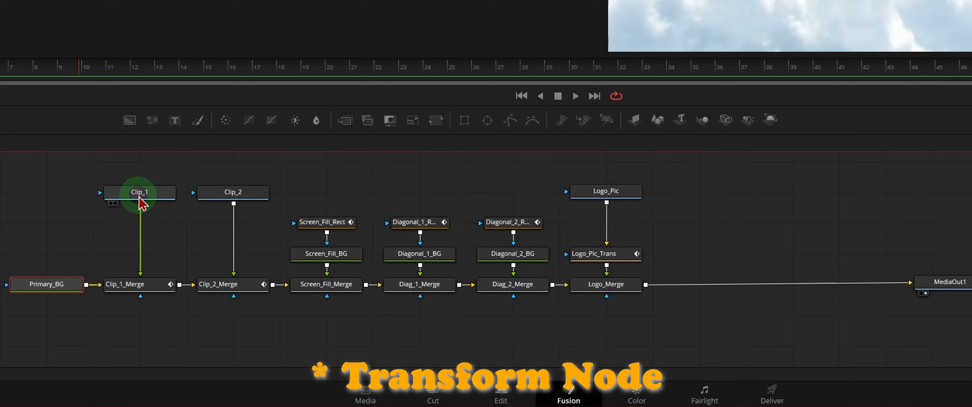
Step: Examine the Clip_1, Clip_2 and Logo_Pic source nodes and their connections to the main node row
mouse_move(133, 194)
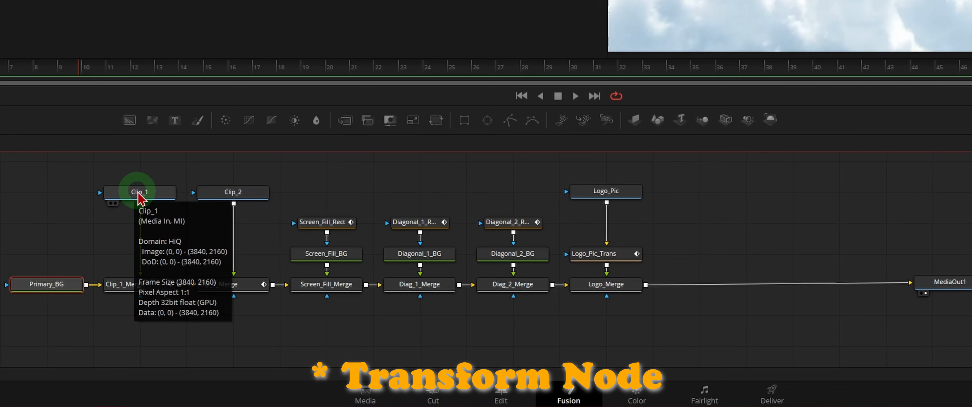
mouse_move(234, 193)
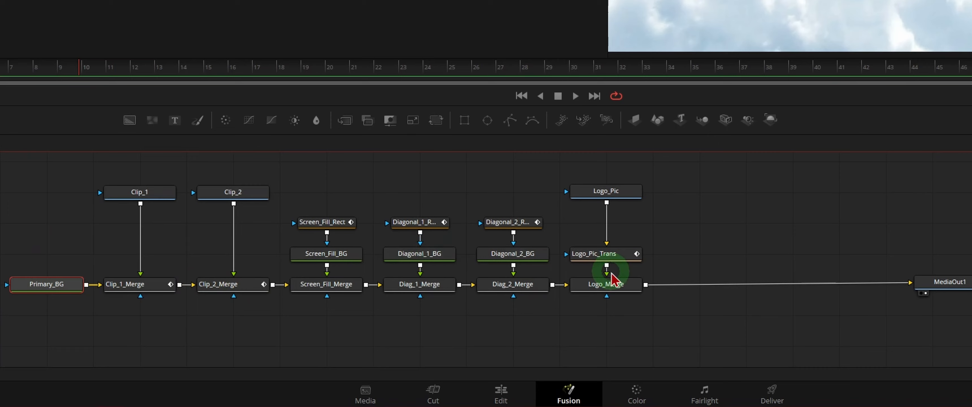
left_click(613, 193)
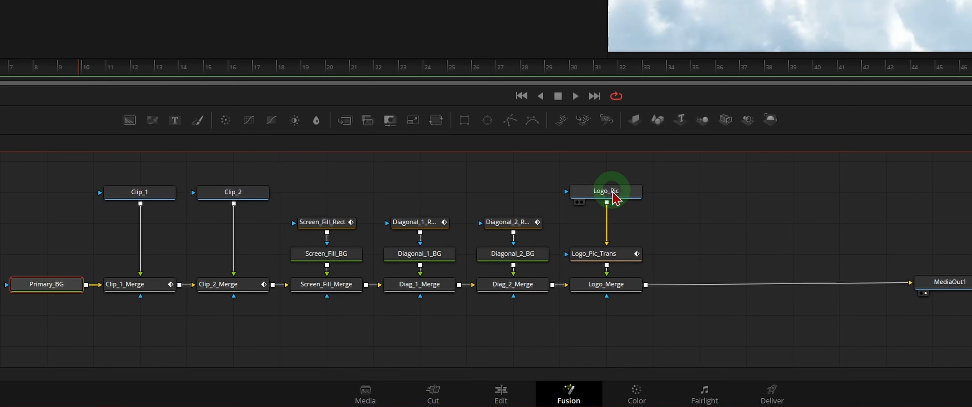
left_click(727, 202)
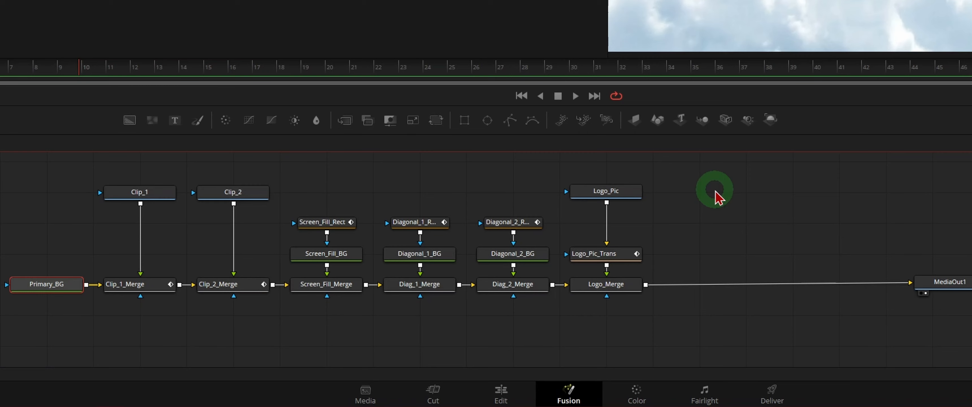
left_click(615, 192)
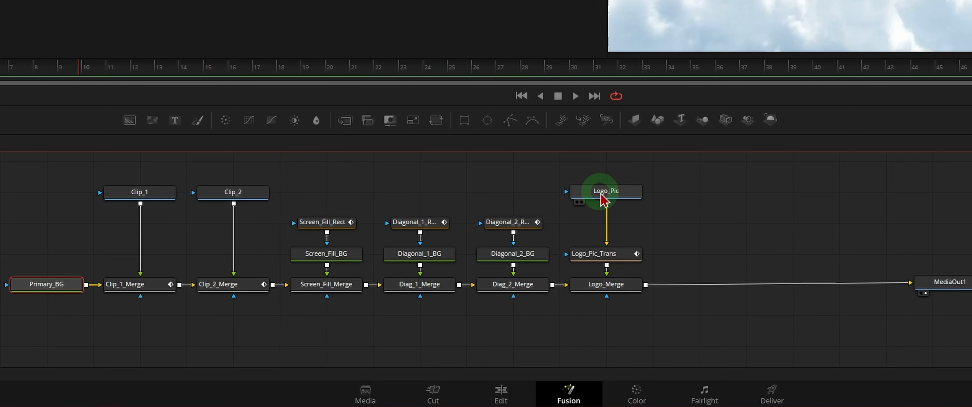
left_click(627, 226)
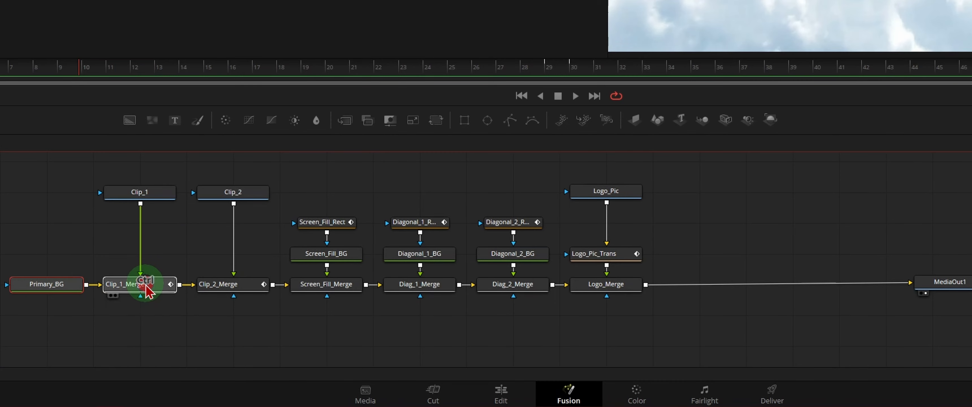
Step: Extend the Primary_BG selection with Clip_1_Merge, Clip_2_Merge, Screen_Fill_Rect, Screen_Fill_BG and Screen_Fill_Merge
left_click(250, 287, "ctrl")
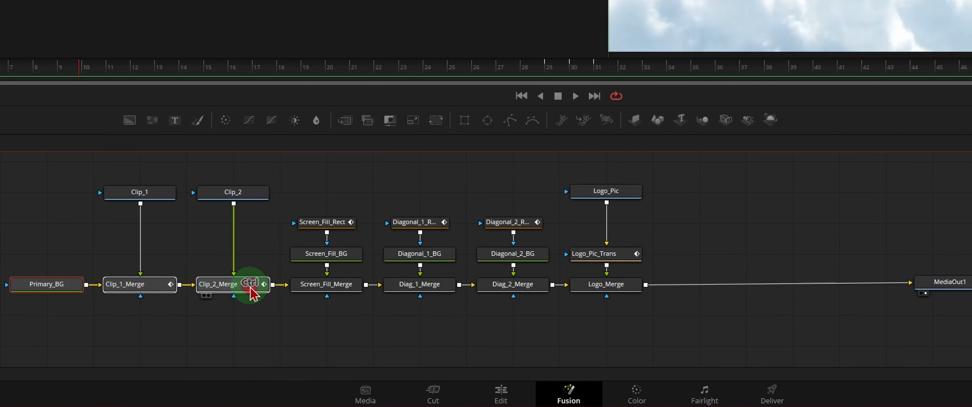
left_click(332, 223, "ctrl")
left_click(331, 255, "ctrl")
left_click(332, 286, "ctrl")
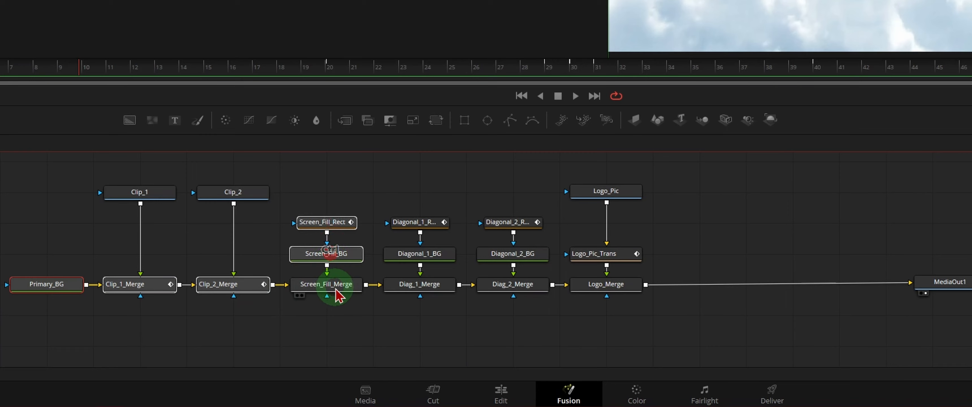
Step: Add the three Diagonal_1 nodes, the three Diagonal_2 nodes, Logo_Pic_Trans and Logo_Merge to the selection, ending with Logo_Merge
left_click(428, 223, "ctrl")
left_click(423, 258, "ctrl")
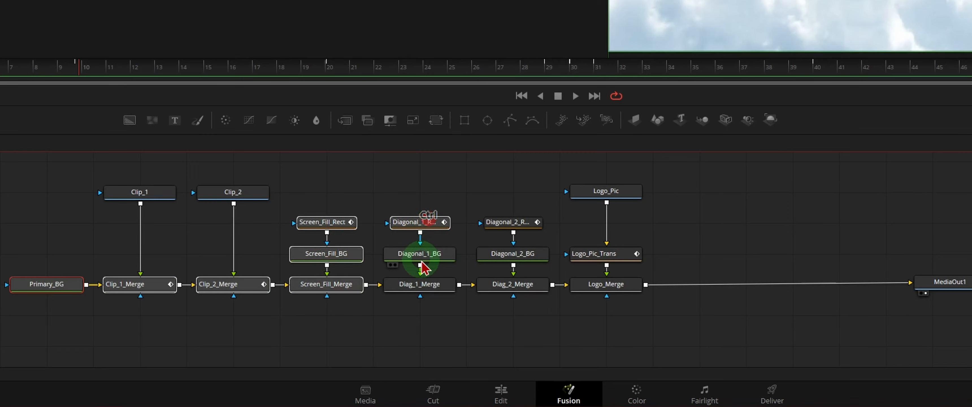
left_click(421, 289, "ctrl")
left_click(510, 222, "ctrl")
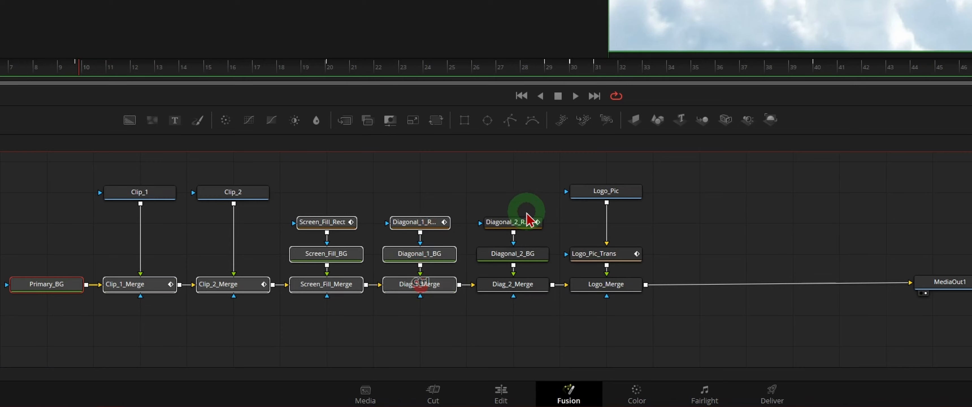
left_click(510, 257, "ctrl")
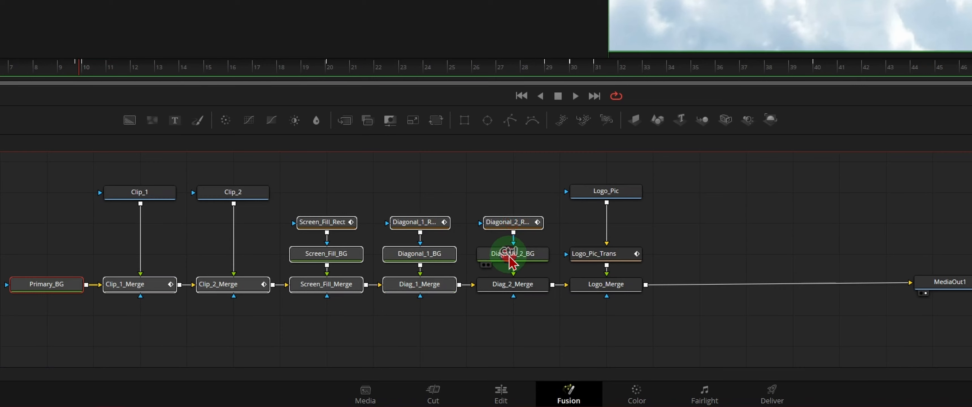
left_click(508, 288, "ctrl")
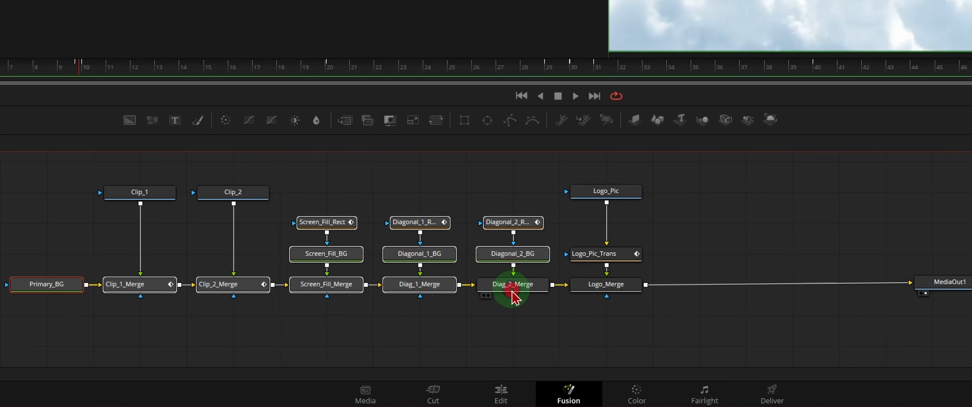
left_click(604, 257, "ctrl")
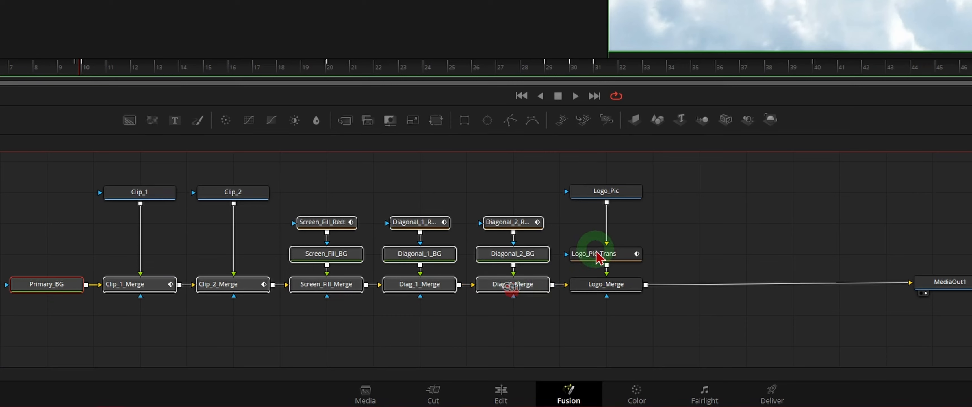
left_click(604, 287, "ctrl")
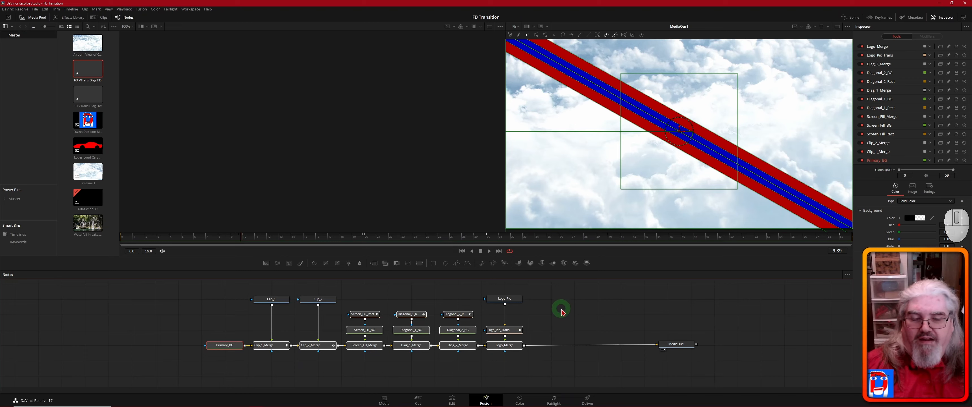
Step: Create a macro from the selected nodes and move the Macro Editor window over the viewers
right_click(515, 349)
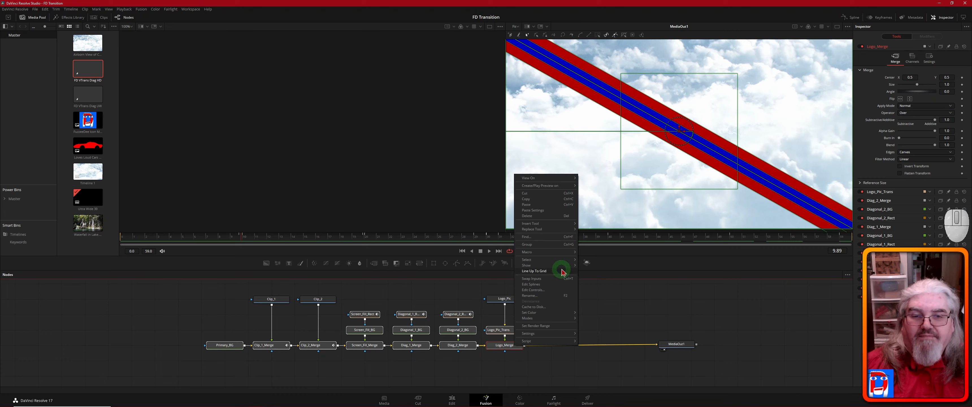
mouse_move(559, 253)
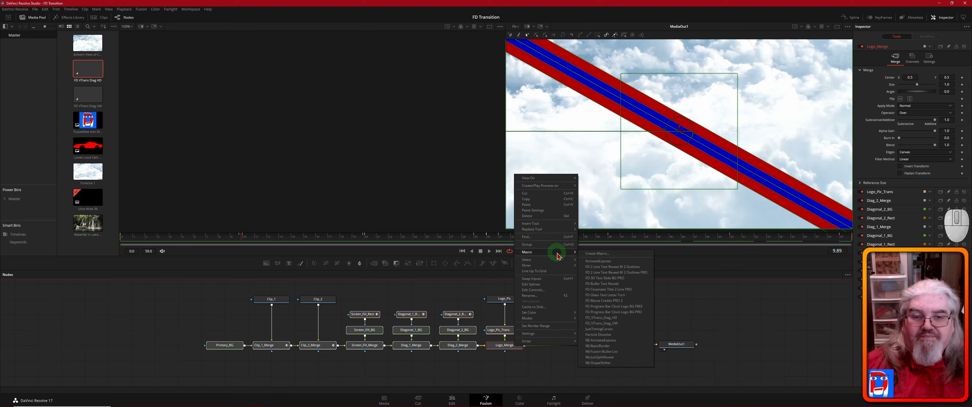
left_click(616, 253)
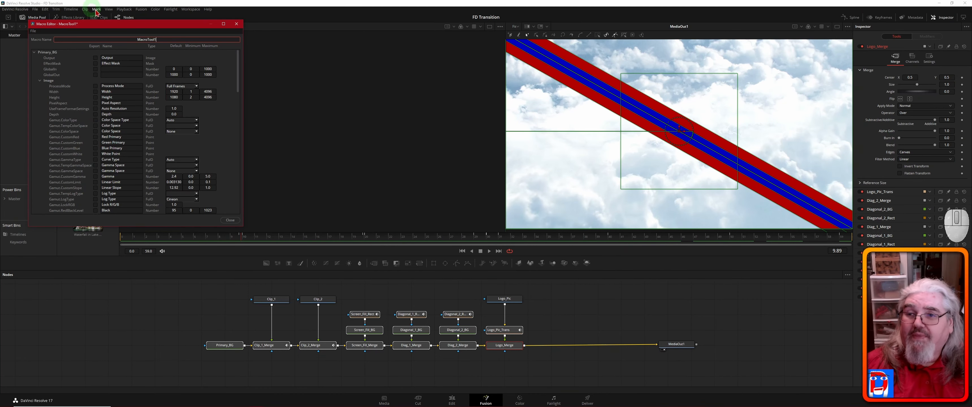
left_click_drag(149, 27, 642, 112)
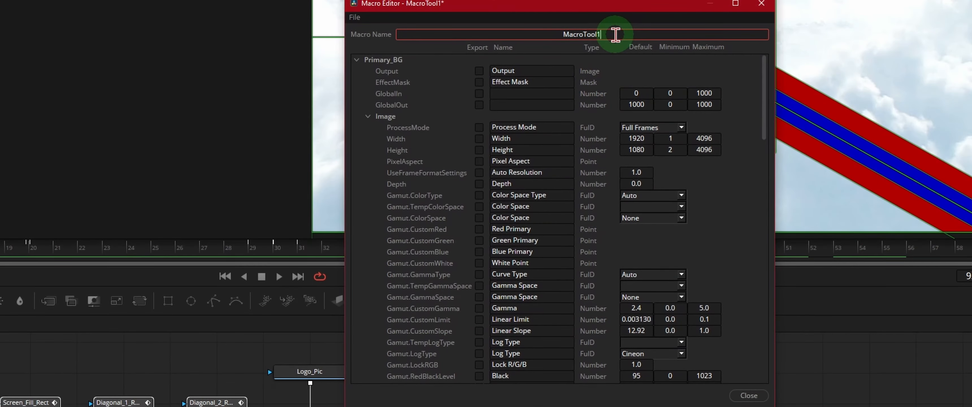
Step: Collapse the Primary_BG parameters and expand Clip_1_Merge to examine which of its inputs are exported
left_click(613, 33)
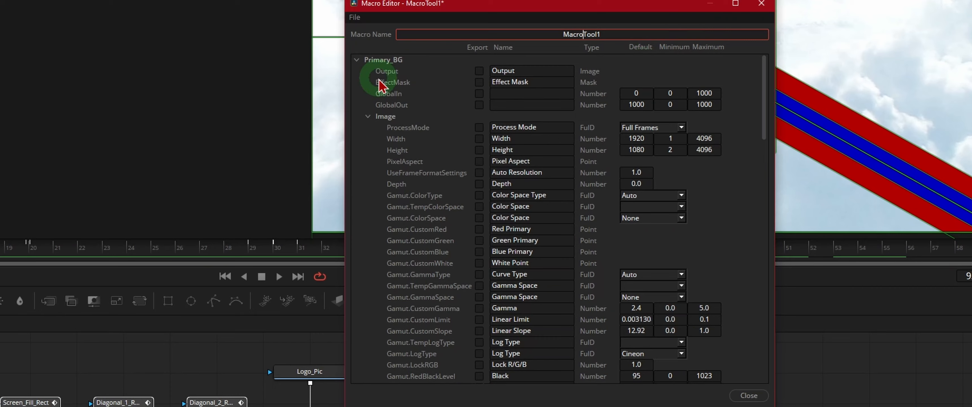
left_click(356, 60)
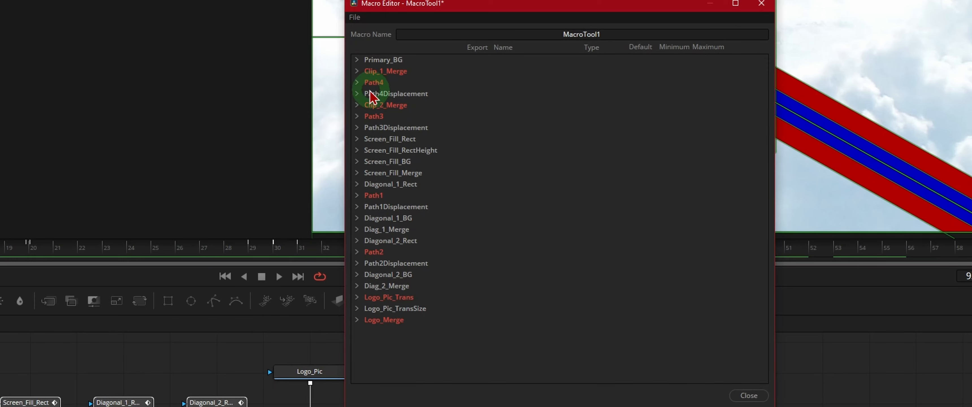
left_click(357, 71)
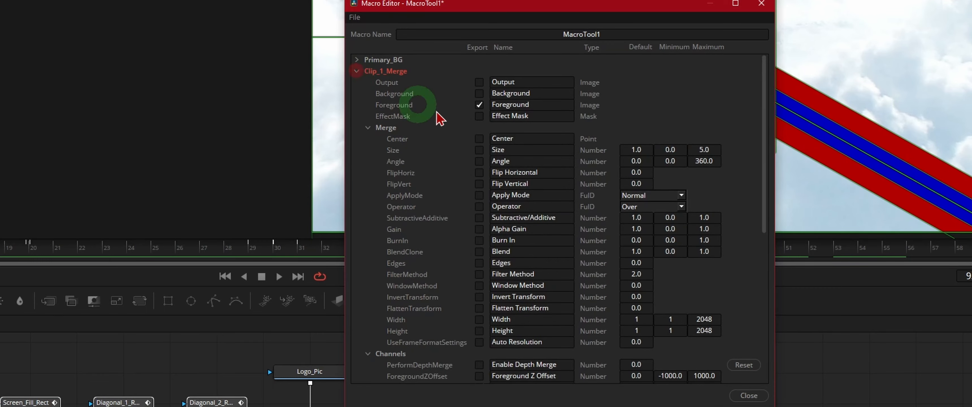
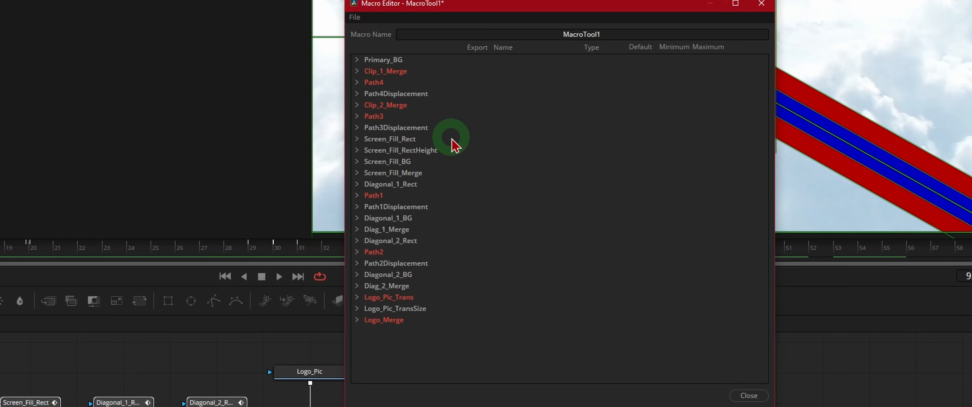
Step: Mark Type and the TopLeft red, green, blue and alpha parameters of Screen_Fill_BG's Color group for export
left_click(357, 162)
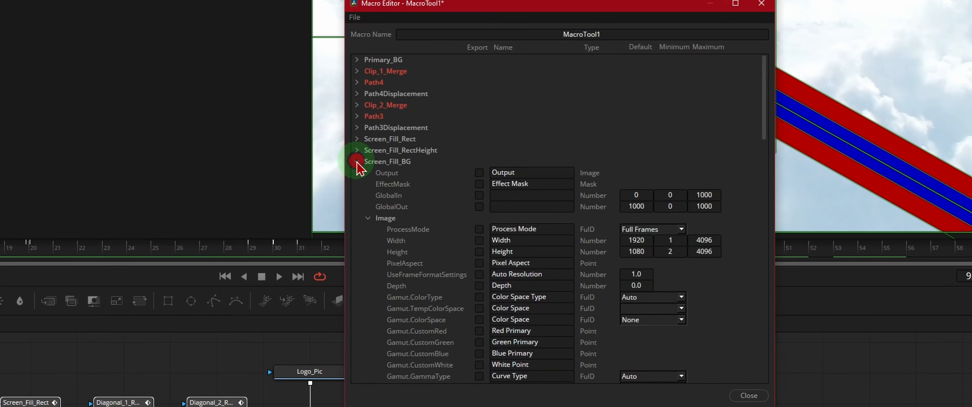
left_click(368, 218)
scroll(428, 232, "down", 1)
scroll(429, 231, "down", 4)
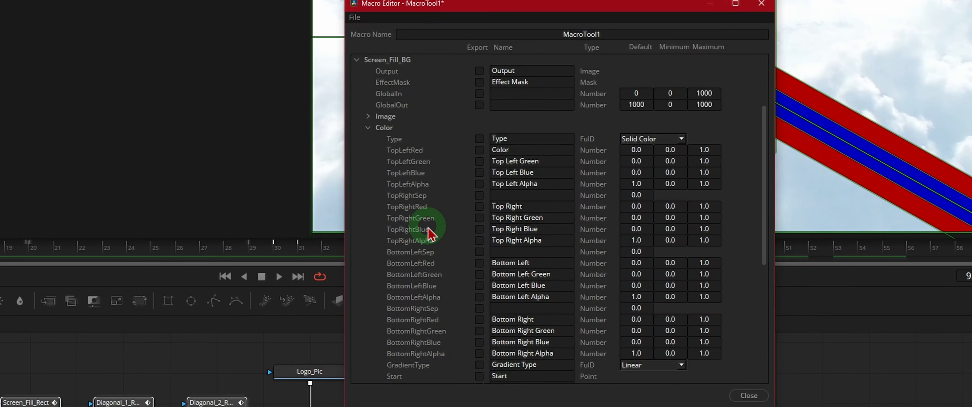
scroll(429, 231, "up", 1)
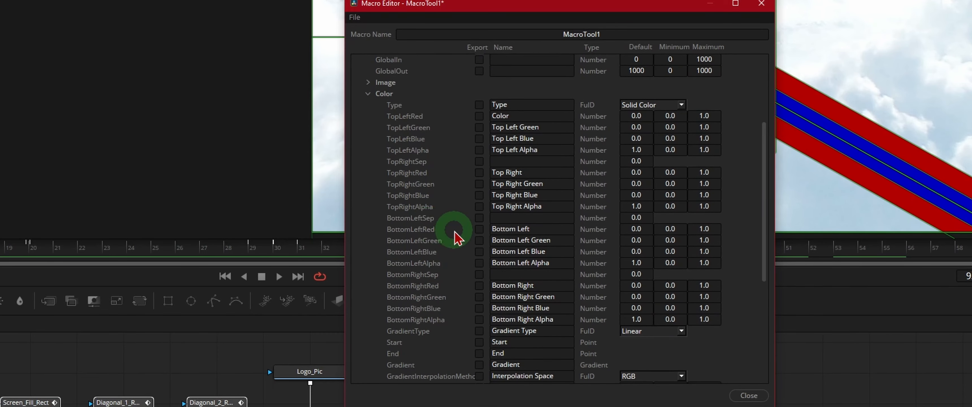
scroll(456, 235, "down", 1)
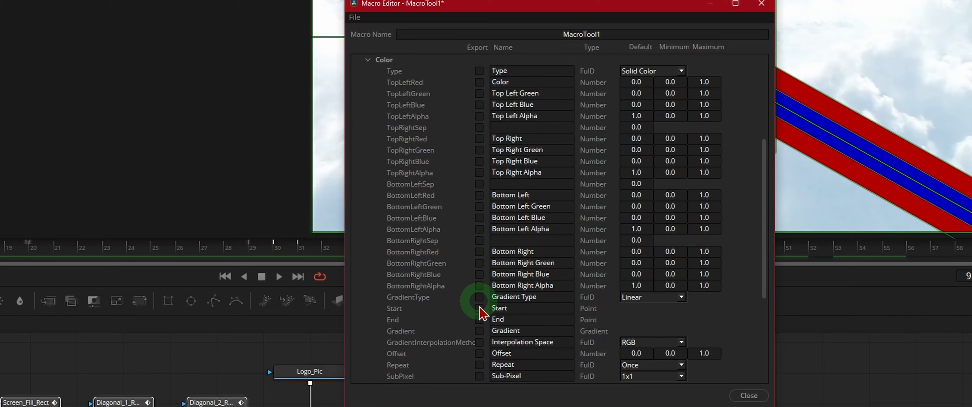
left_click(479, 71)
left_click(479, 82)
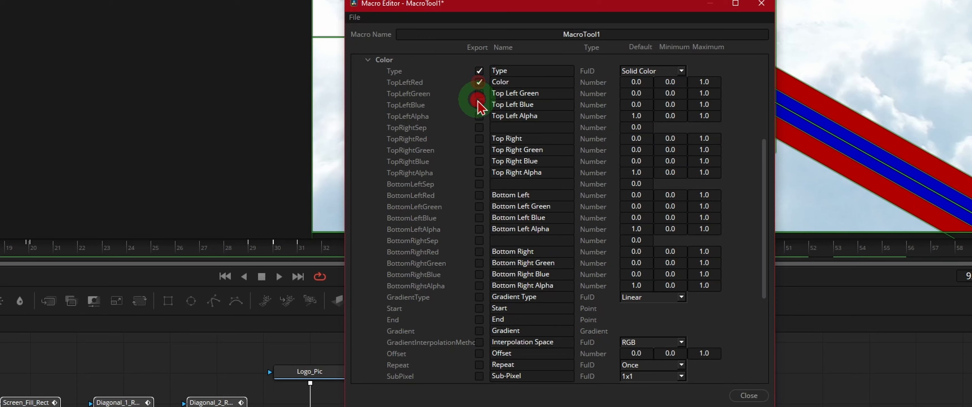
left_click(479, 93)
left_click(479, 104)
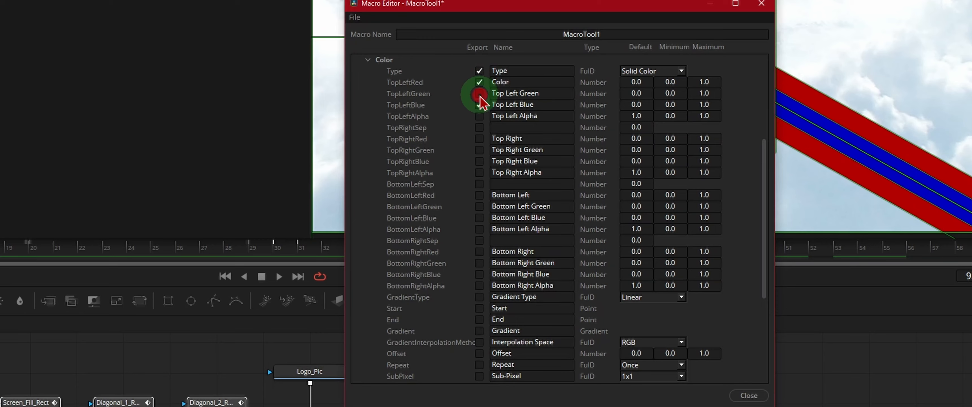
left_click(479, 116)
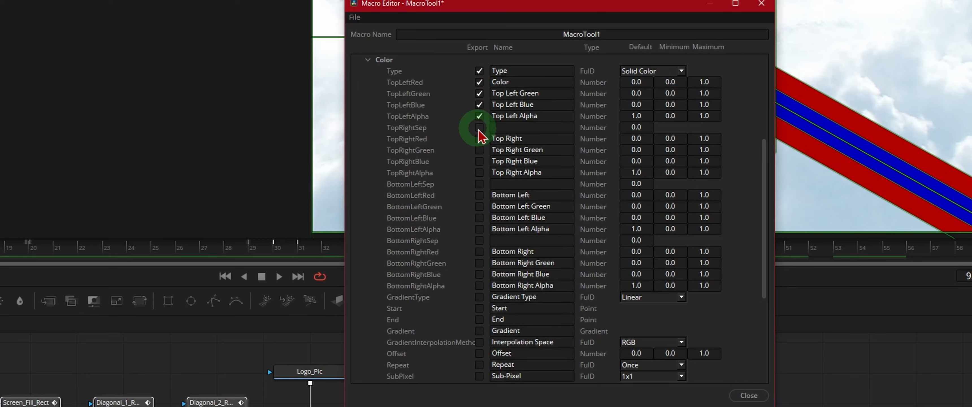
Step: Mark TopRightSep and the TopRight red, green, blue and alpha parameters of Screen_Fill_BG for export
left_click(479, 128)
left_click(479, 139)
left_click(479, 150)
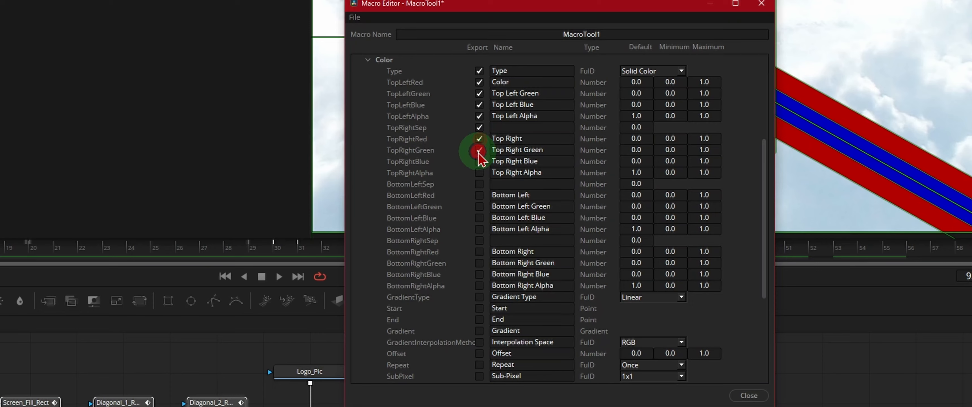
left_click(479, 161)
left_click(479, 172)
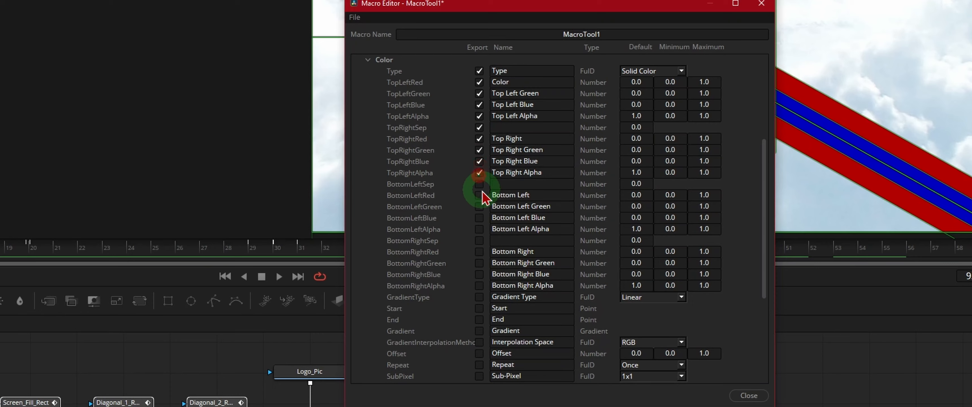
Step: Mark BottomLeftSep and the BottomLeft red, green, blue and alpha parameters of Screen_Fill_BG for export
left_click(479, 184)
left_click(480, 195)
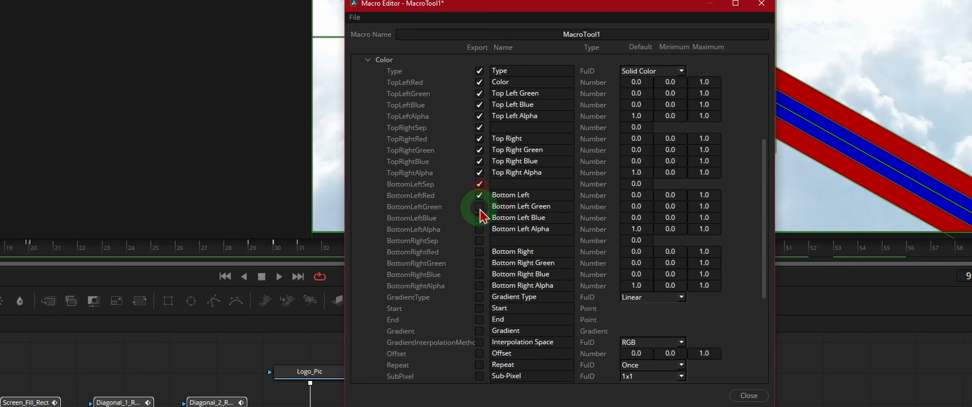
left_click(479, 206)
left_click(479, 217)
left_click(479, 229)
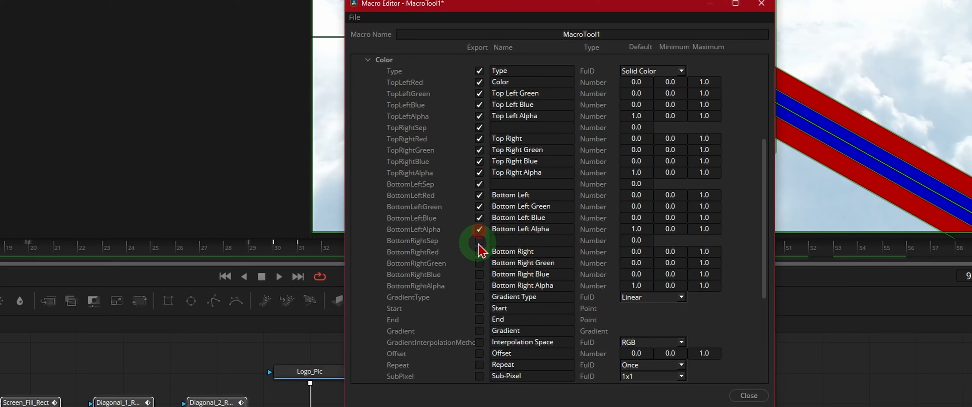
Step: Export BottomRightSep, the BottomRight red, green, blue and alpha parameters and GradientType of Screen_Fill_BG, and collapse its Color group
left_click(479, 240)
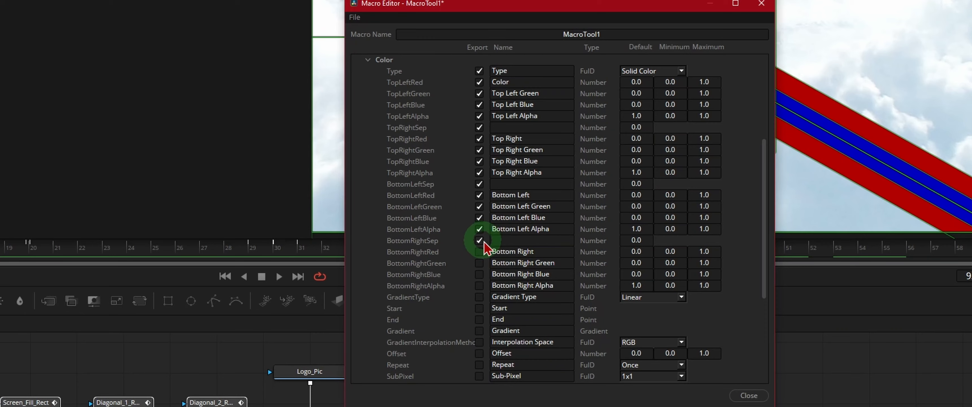
left_click(517, 241)
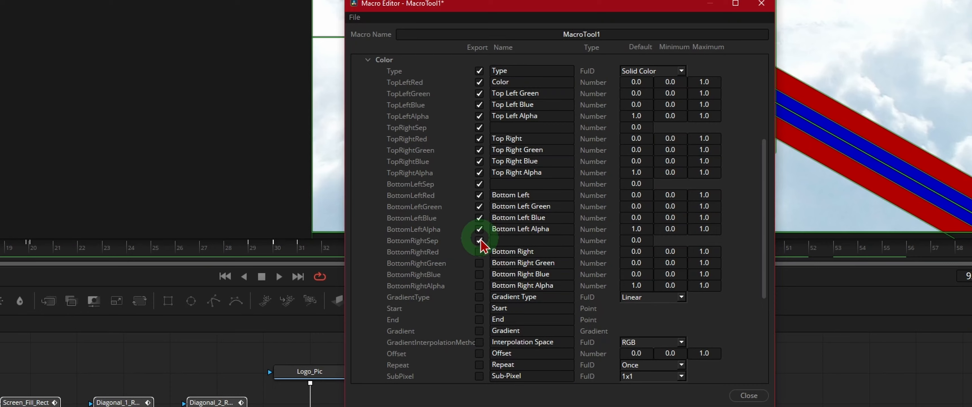
left_click(480, 252)
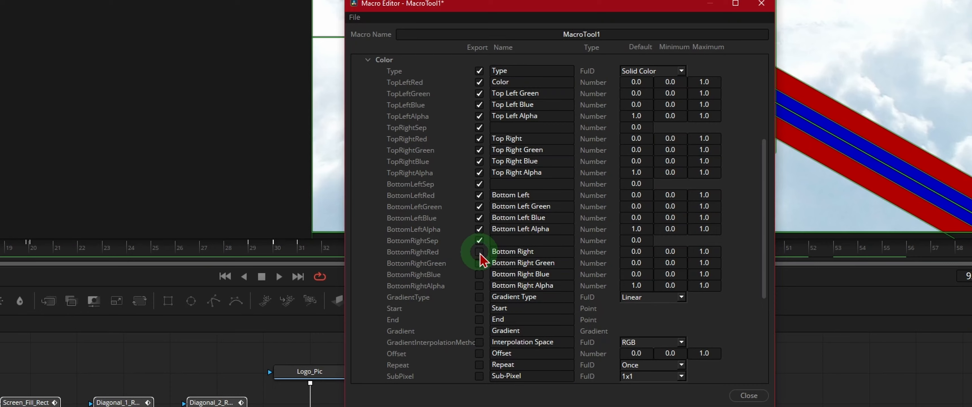
left_click(479, 263)
left_click(479, 274)
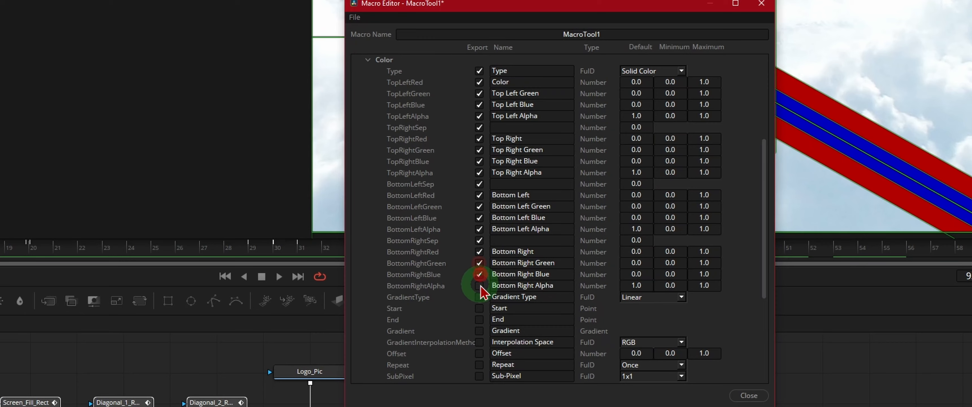
left_click(480, 285)
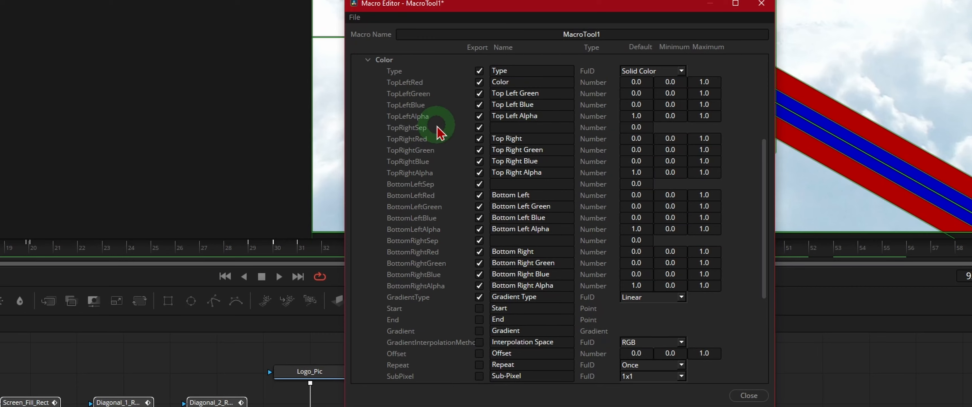
left_click(368, 61)
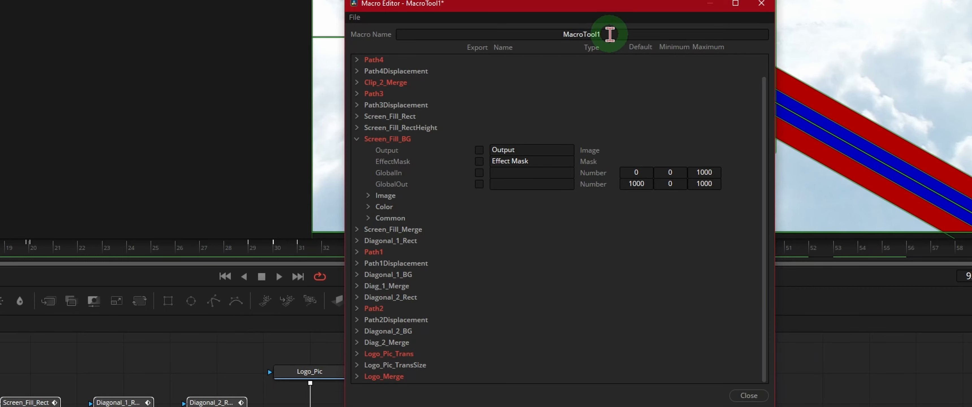
Step: Check the Macros folder offered for saving MacroTool1, leave the Macro Editor without saving, and return to the Edit page
left_click(749, 395)
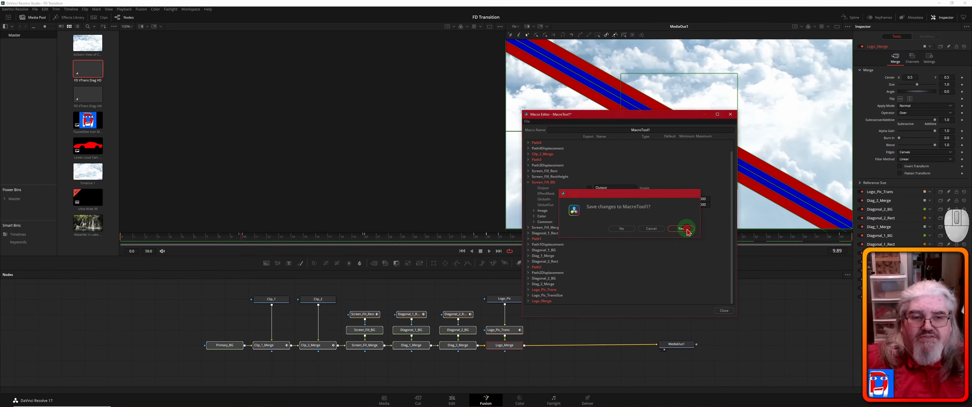
left_click(677, 233)
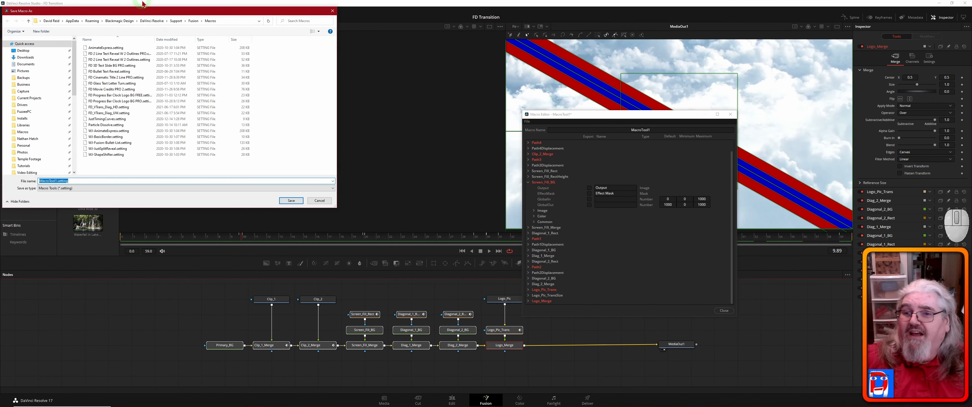
left_click_drag(183, 13, 514, 56)
left_click(607, 101)
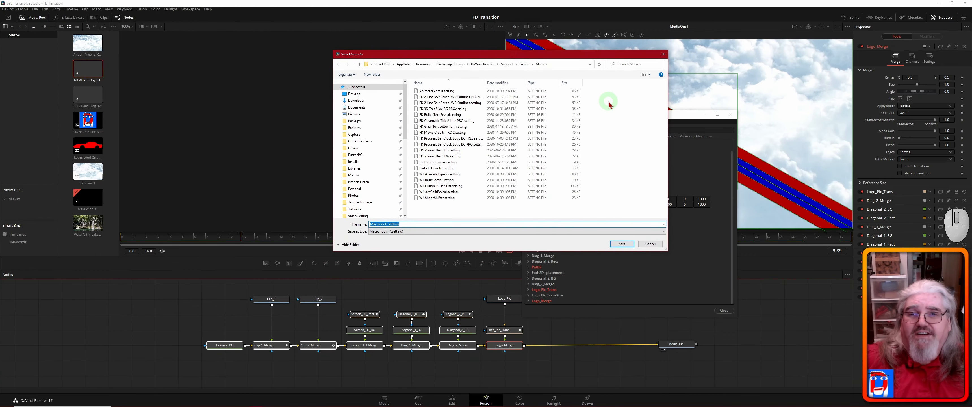
left_click(556, 64)
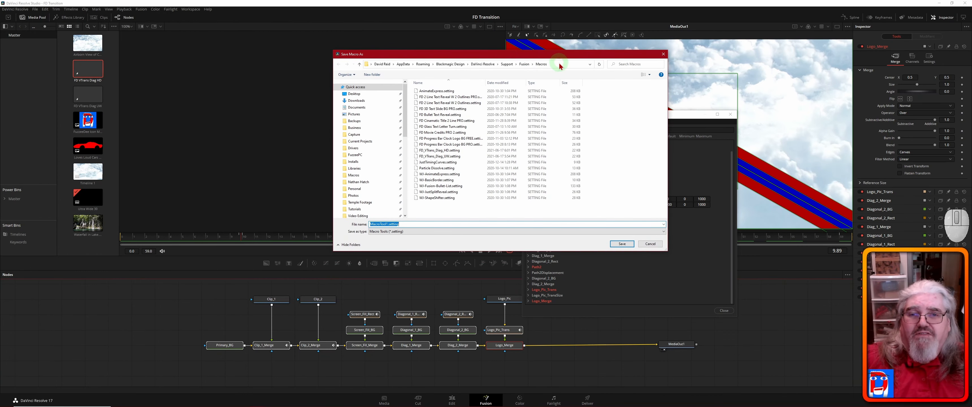
left_click(610, 130)
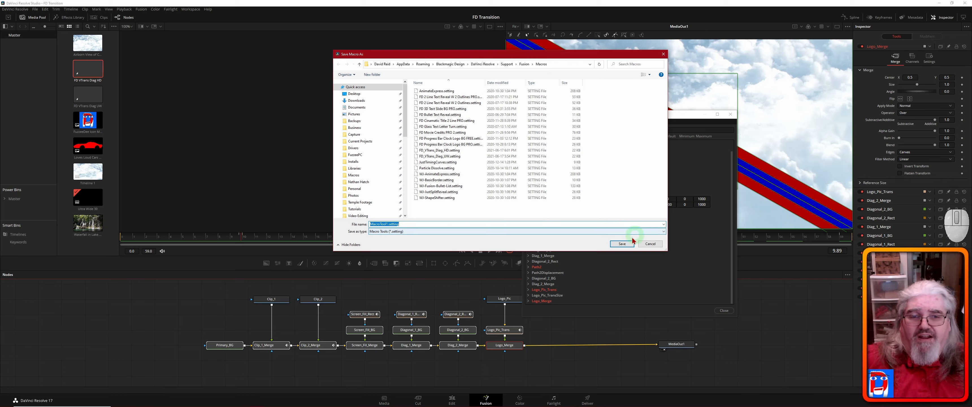
left_click(584, 192)
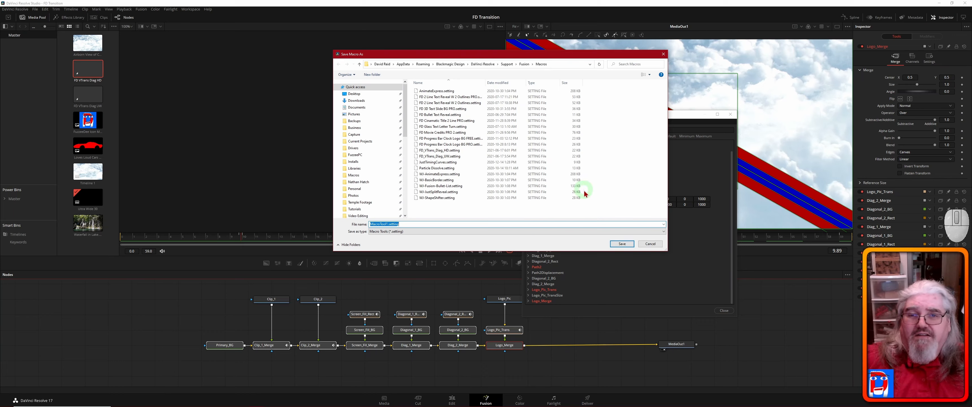
left_click(650, 244)
left_click(575, 304)
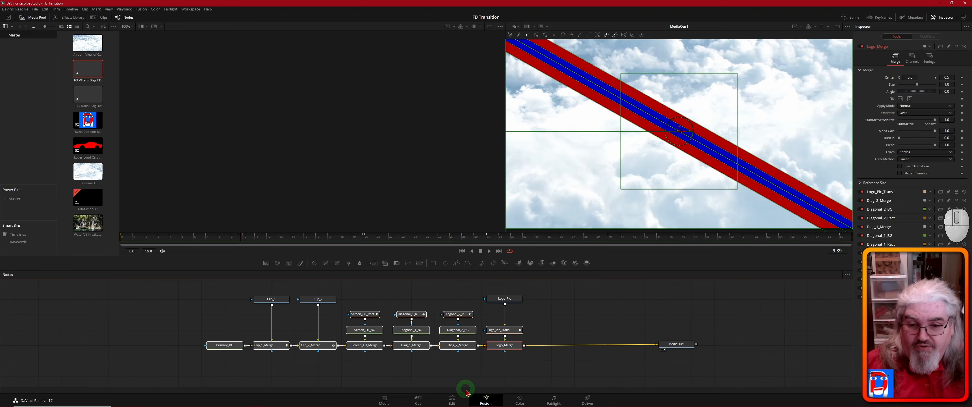
left_click(451, 401)
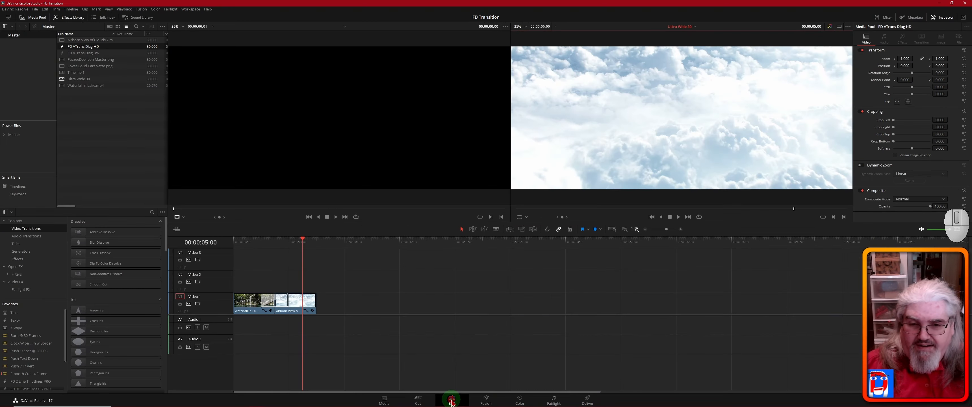
key("ctrl")
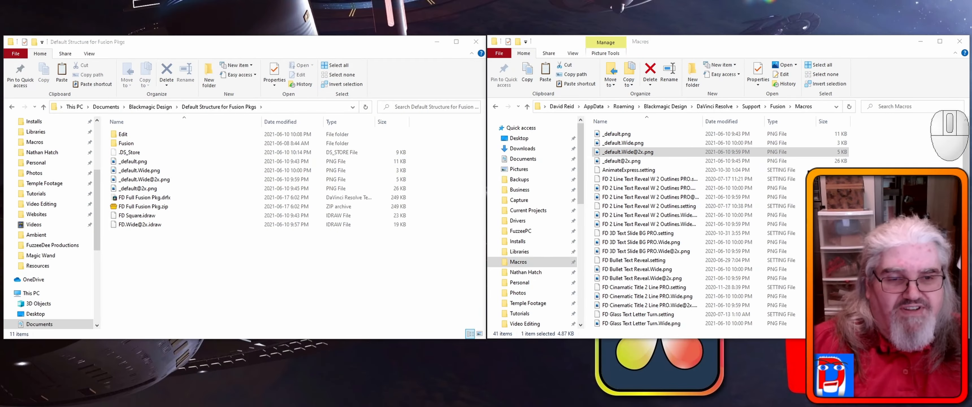
Step: In File Explorer, inspect the Macros folder and the contents of Edit > Transitions in the Default Structure for Fusion Pkgs folder
scroll(694, 227, "down", 6)
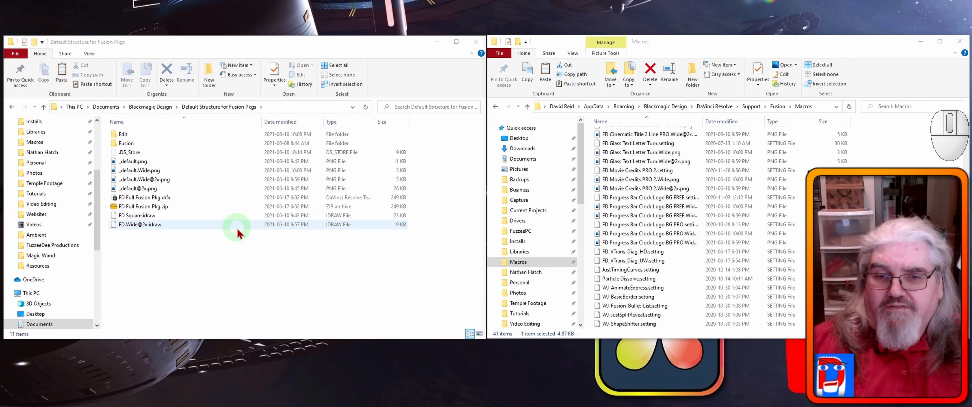
double_click(115, 135)
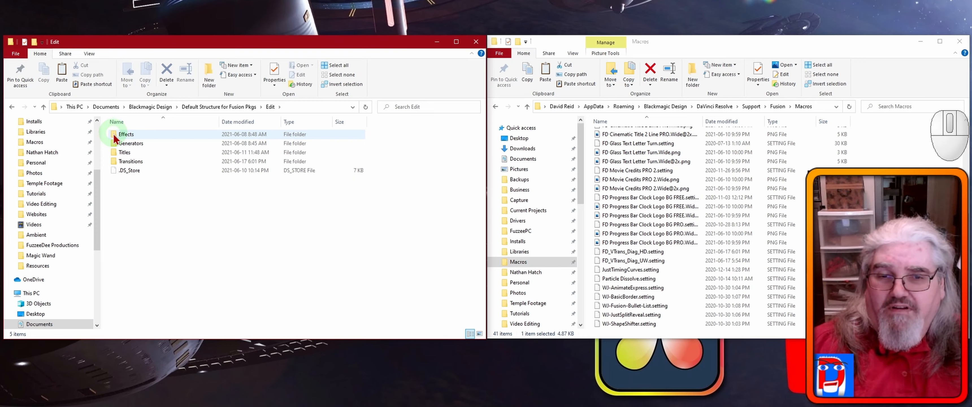
double_click(115, 165)
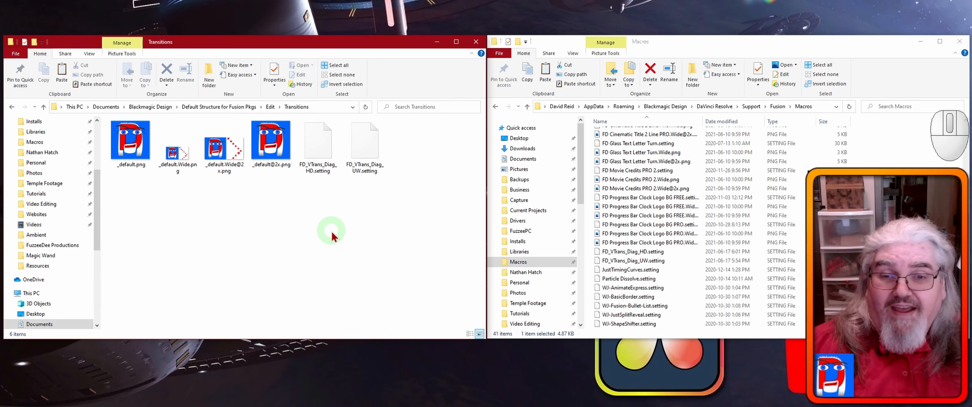
key("alt+Left")
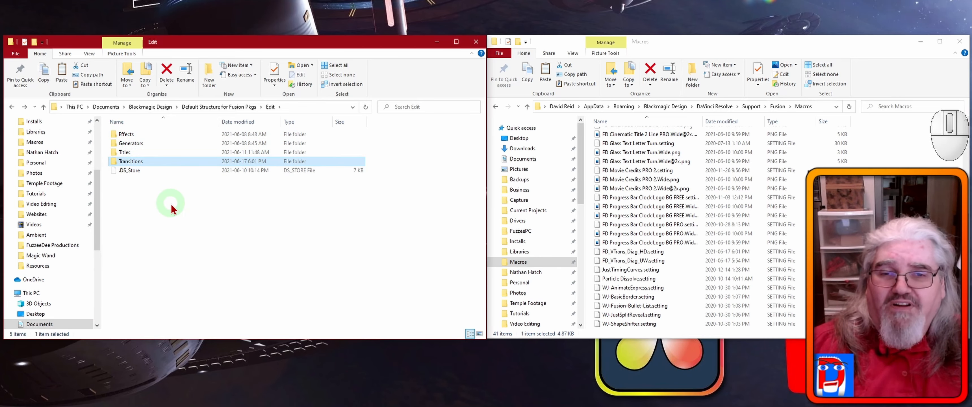
key("alt+Left")
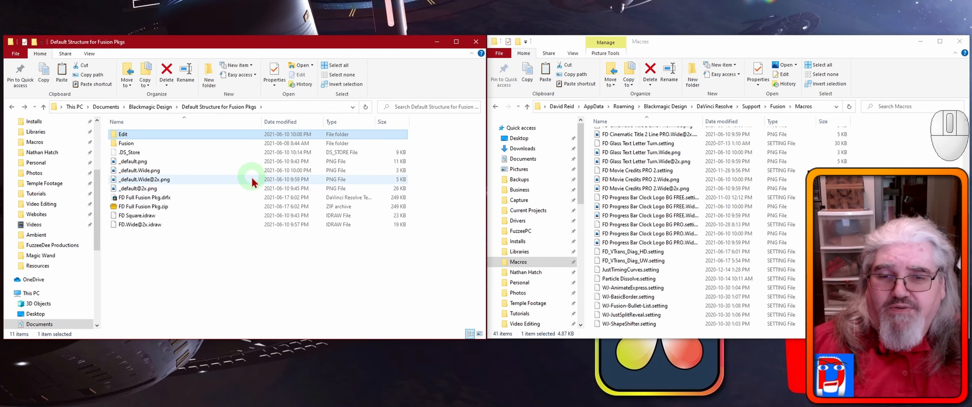
Step: Compress the Edit folder into Edit.zip with PeaZip, using the ZIP format and Fast compression
right_click(114, 138)
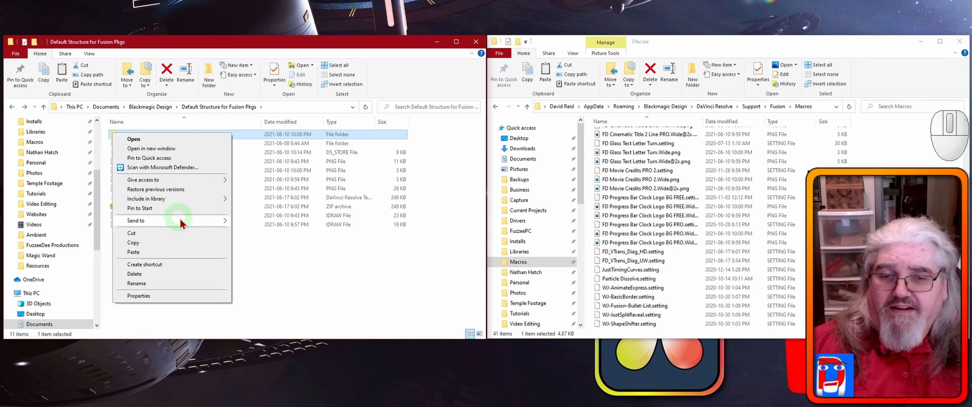
mouse_move(198, 220)
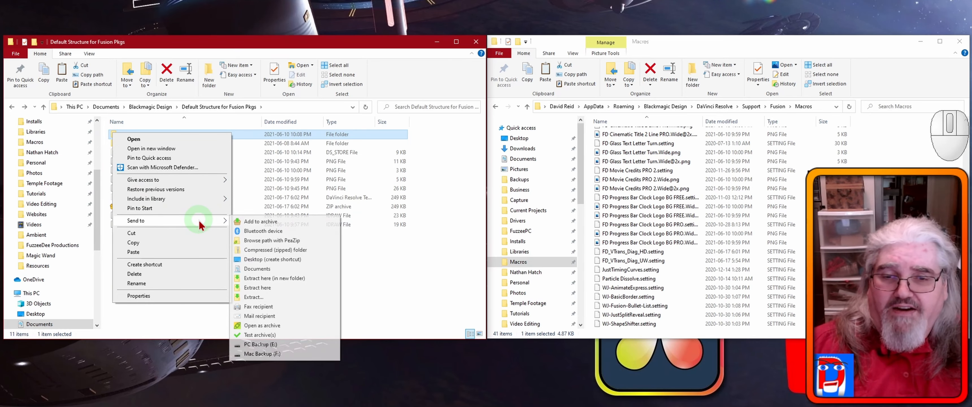
left_click(298, 224)
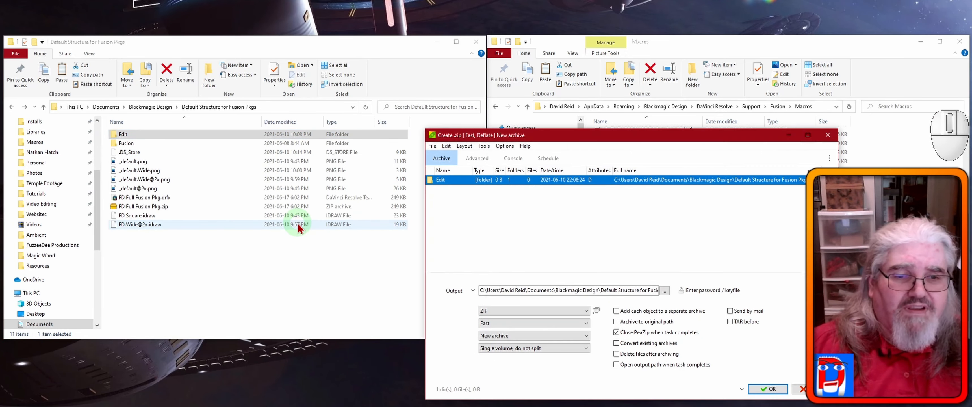
left_click(778, 390)
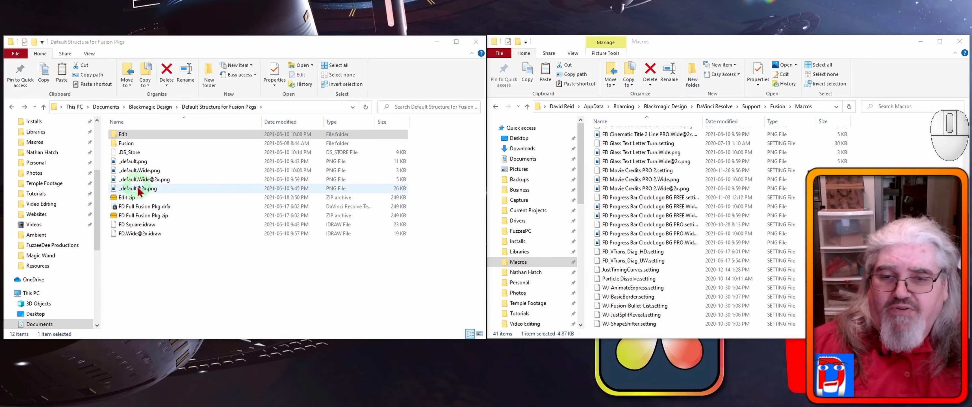
Step: Duplicate Edit.zip within the Default Structure for Fusion Pkgs folder
left_click(115, 199)
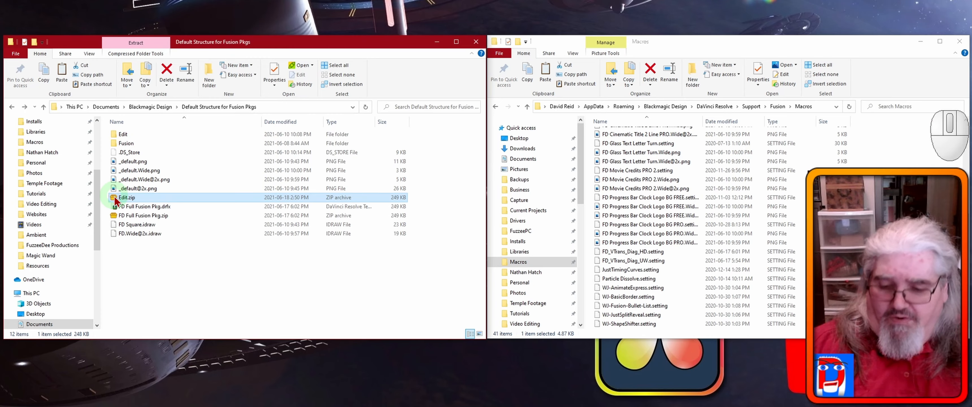
key("ctrl")
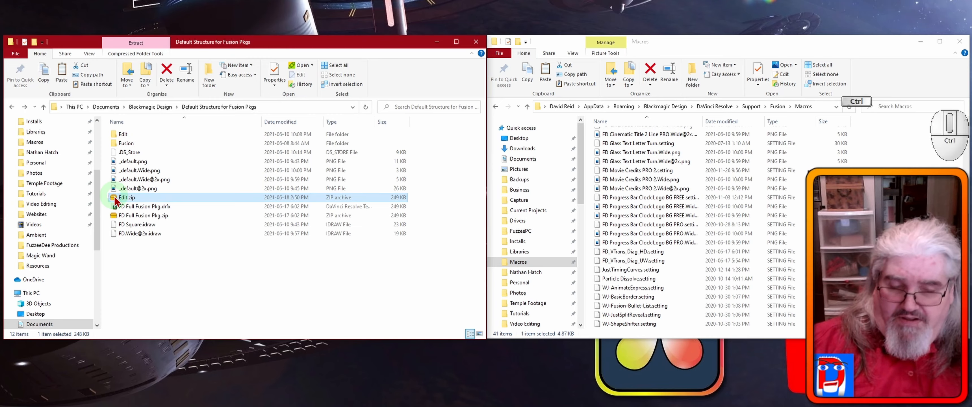
key("ctrl+c")
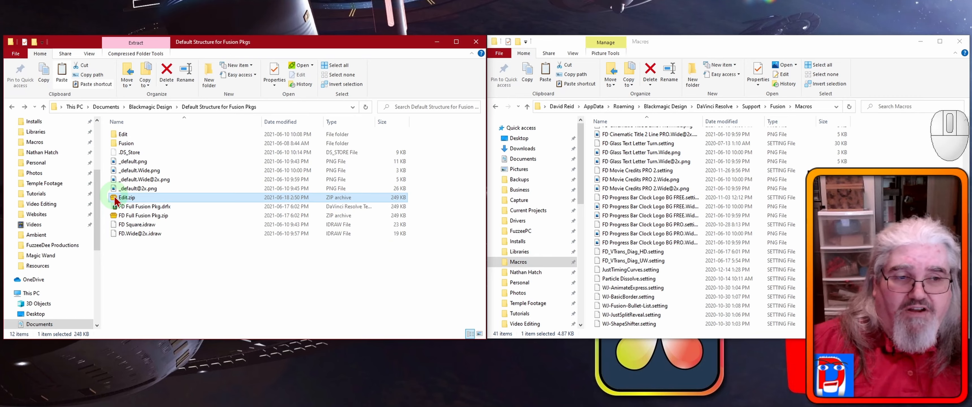
key("ctrl")
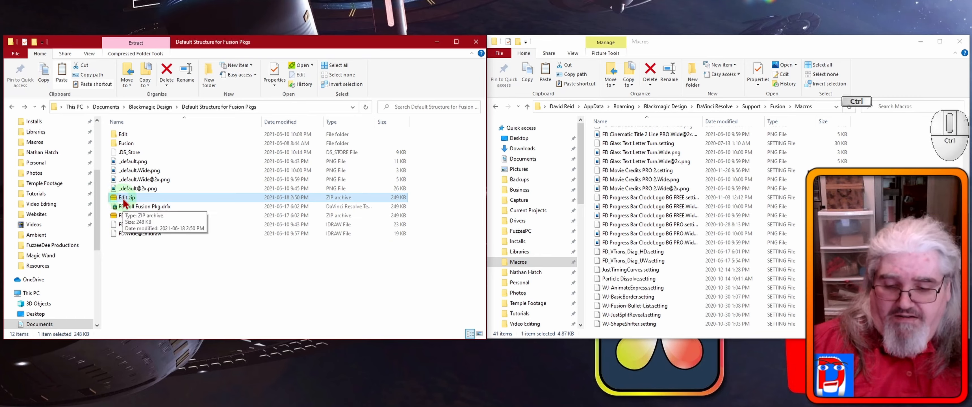
key("ctrl+v")
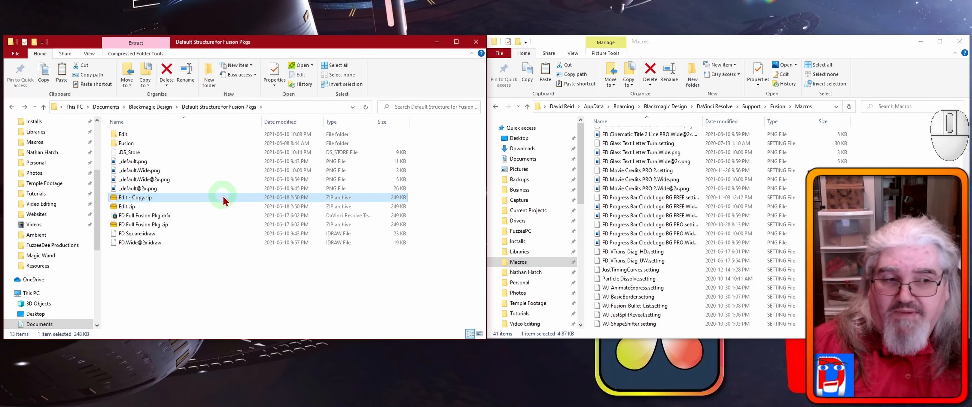
Step: Rename the copied archive as Edit.drfx and accept the file extension change
key("F2")
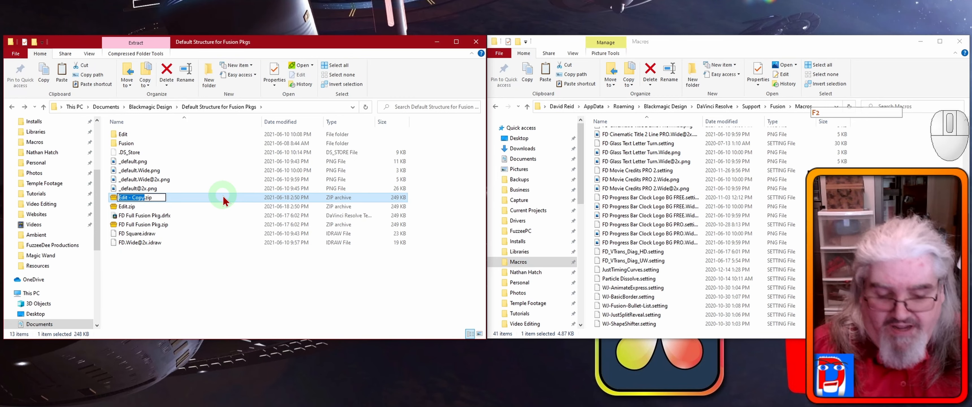
key("Right")
key("BackSpace")
key("BackSpace")
key("BackSpace")
key("BackSpace")
key("BackSpace")
key("BackSpace")
key("BackSpace")
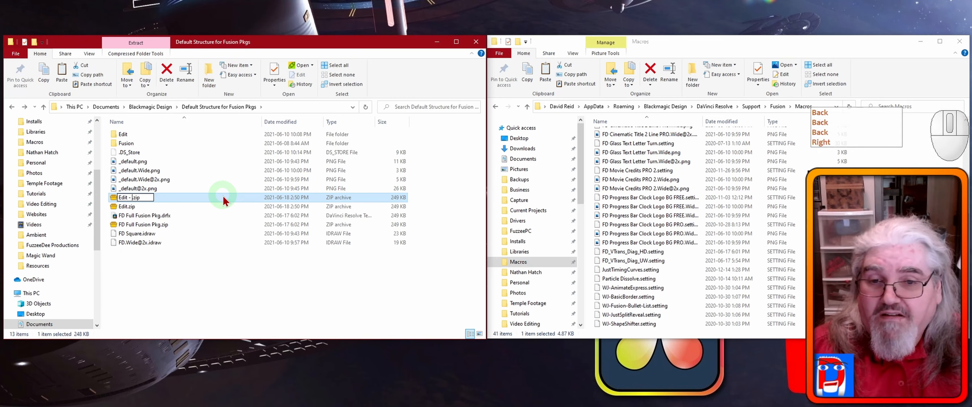
key("Right")
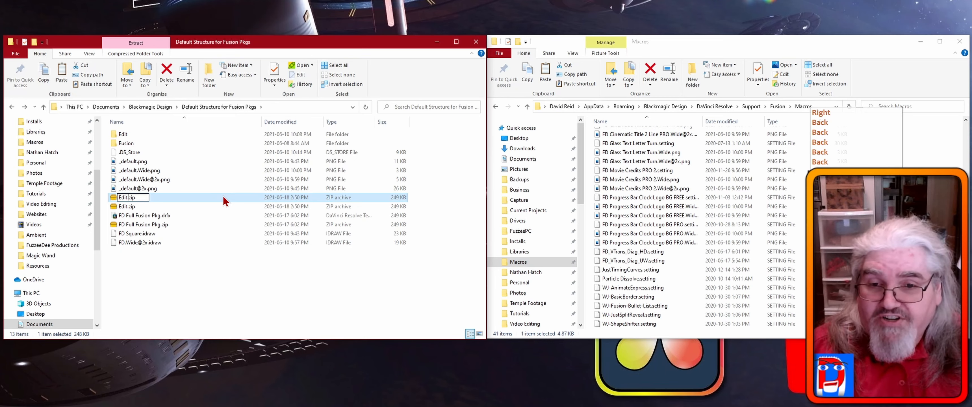
key("Delete")
key("Delete")
key("Delete")
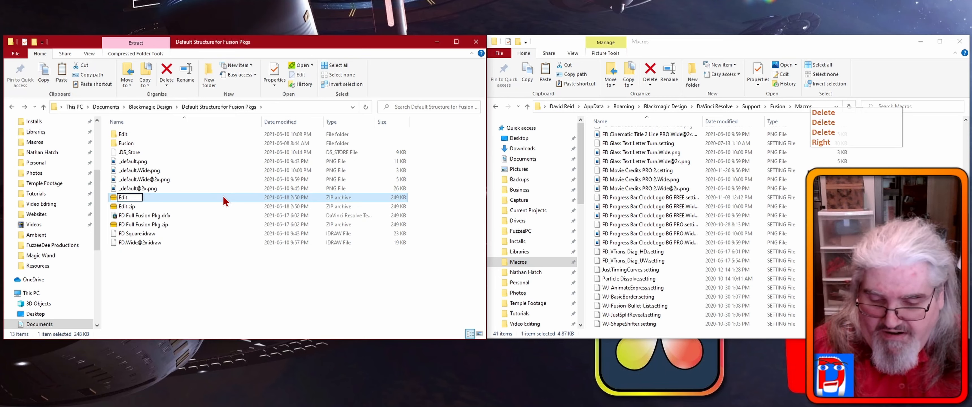
type("dr")
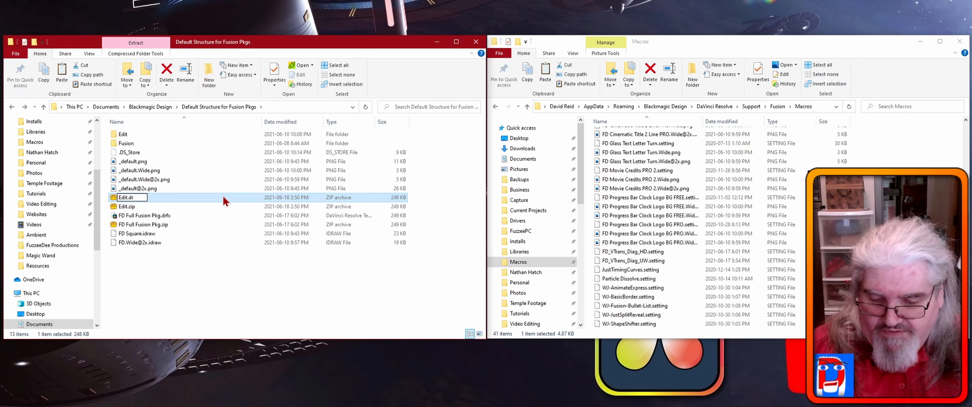
type("f")
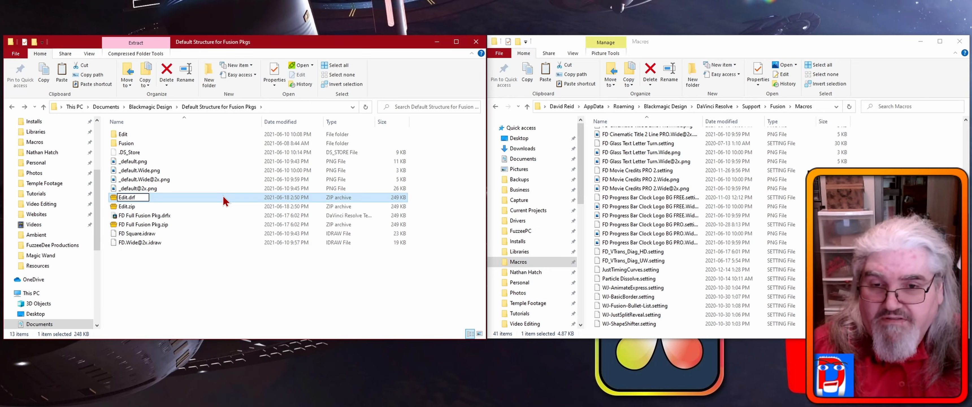
type("x")
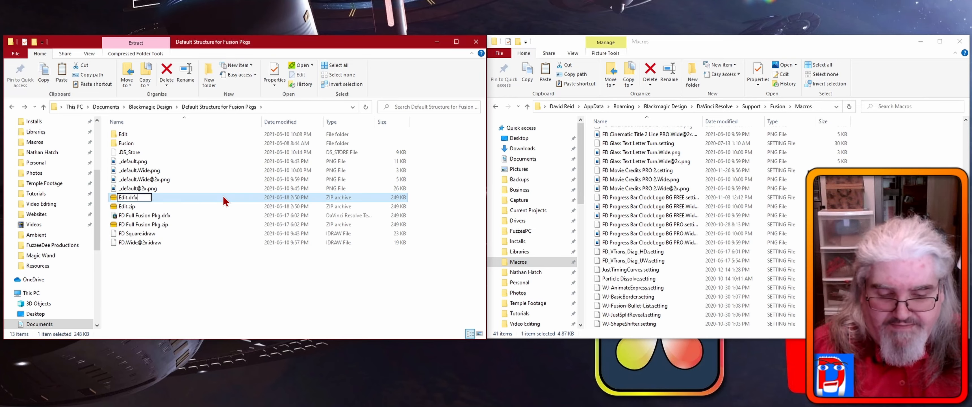
key("Return")
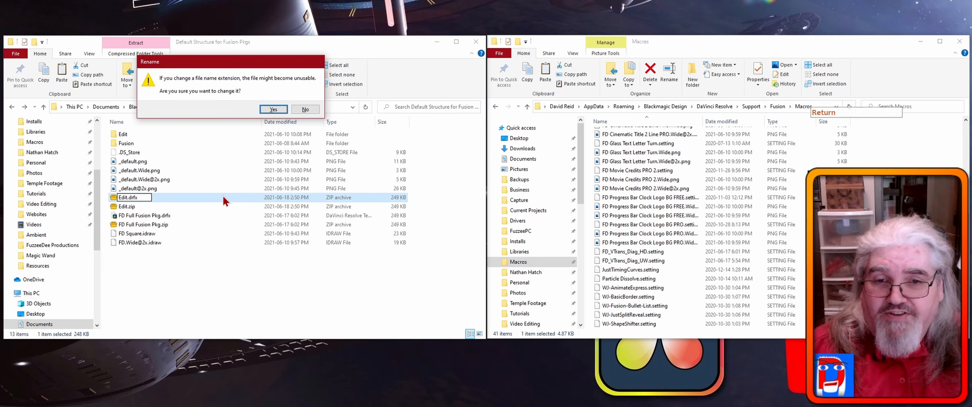
key("Return")
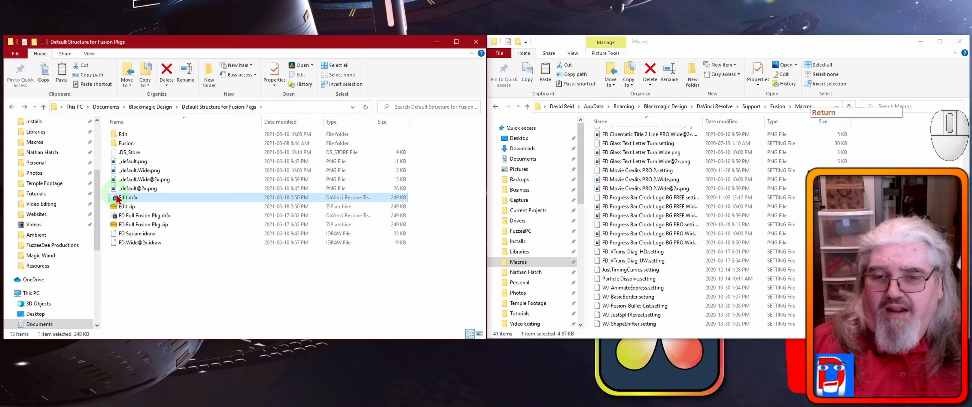
Step: In the second File Explorer window, go from Macros to the Templates folder within DaVinci Resolve's Support > Fusion folder
mouse_move(118, 201)
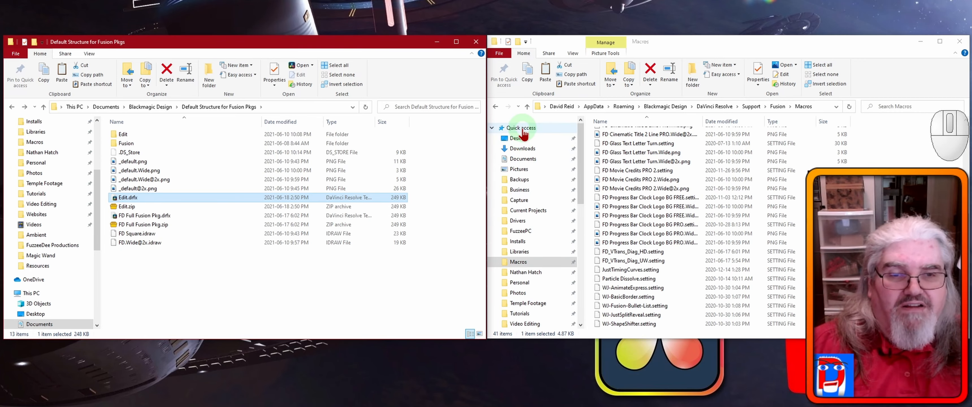
left_click(527, 107)
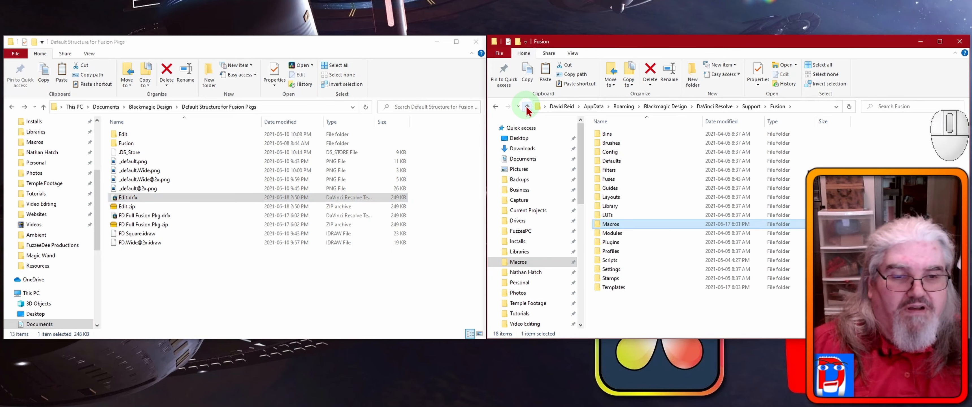
double_click(601, 289)
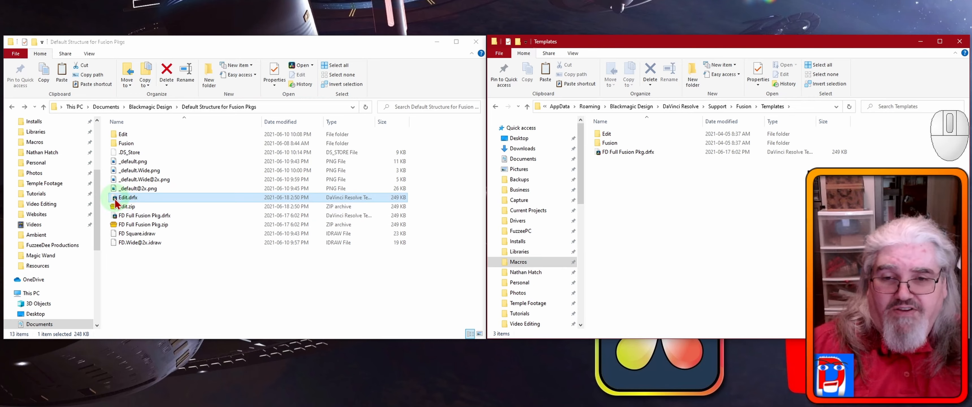
left_click_drag(116, 204, 631, 199)
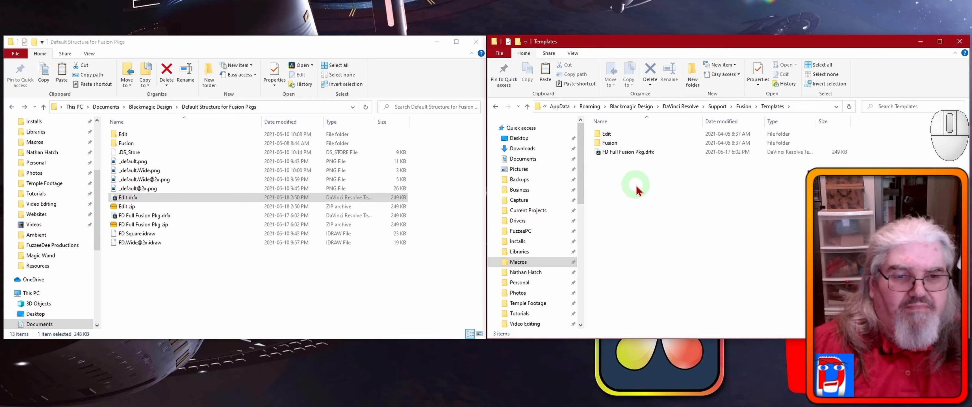
left_click_drag(637, 191, 786, 212)
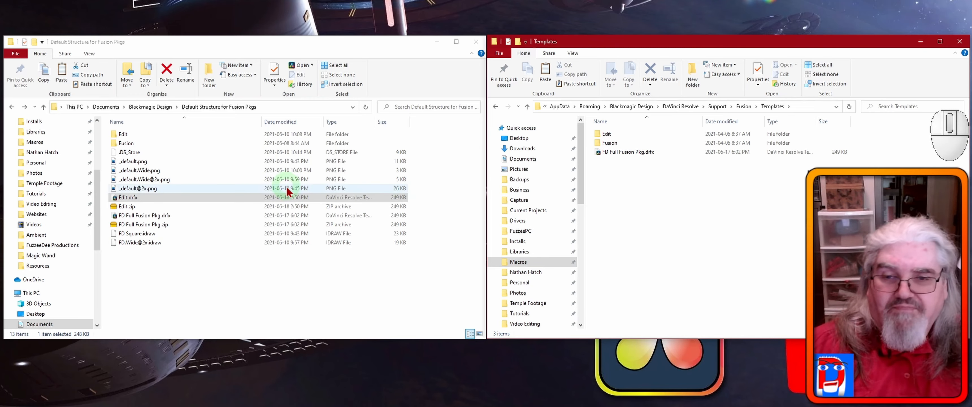
Step: Delete Edit.drfx and Edit.zip from the Default Structure for Fusion Pkgs folder
left_click(116, 200)
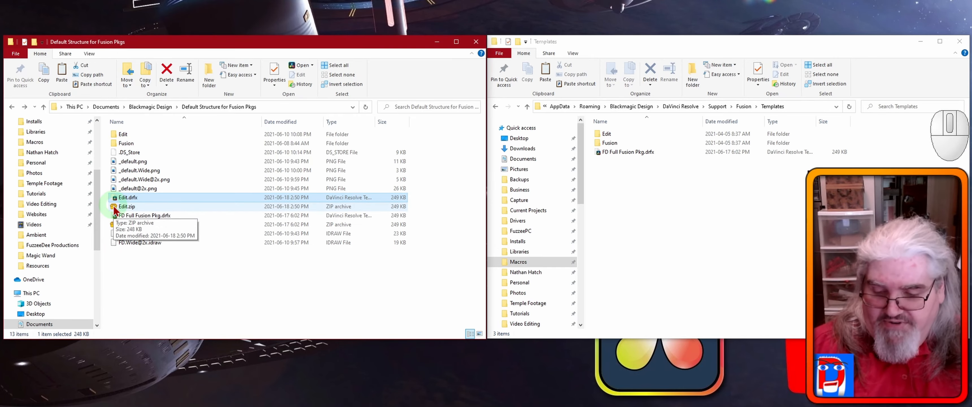
left_click(115, 206, "ctrl")
key("Delete")
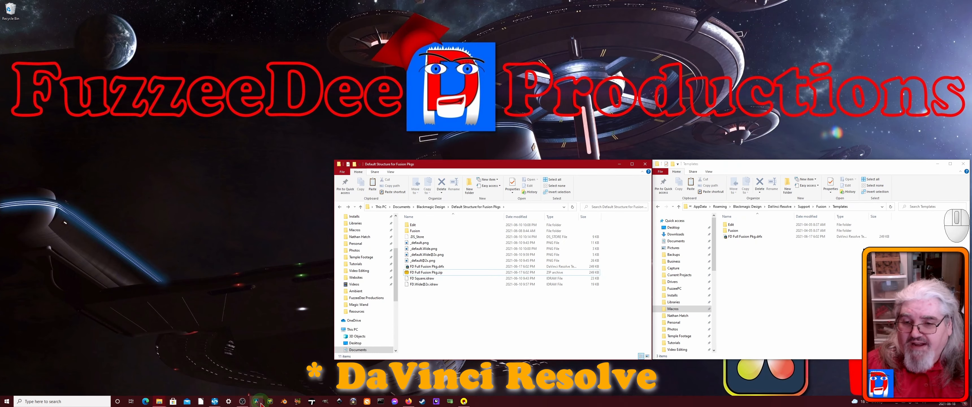
Step: Switch to DaVinci Resolve and browse to the Libraries > Stock Footage folder in a new File Explorer window
left_click(257, 401)
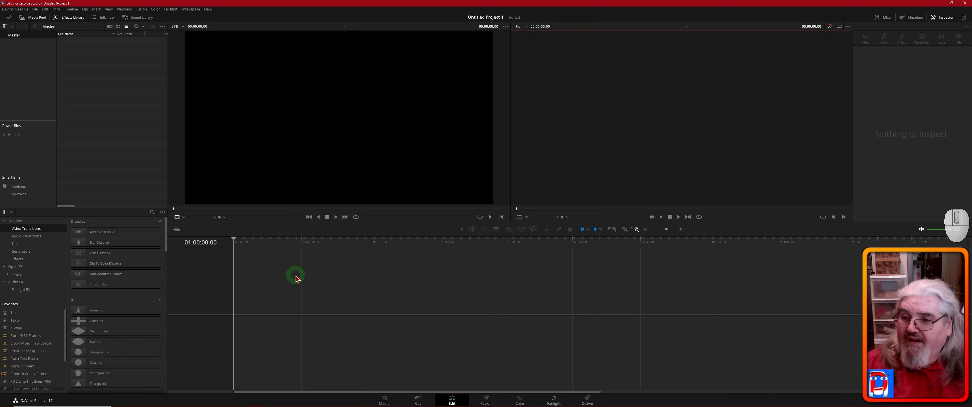
key("super+e")
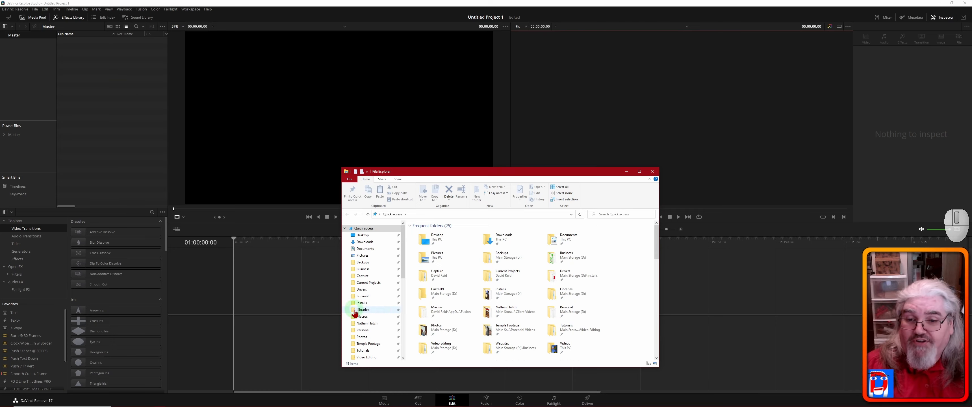
left_click(361, 310)
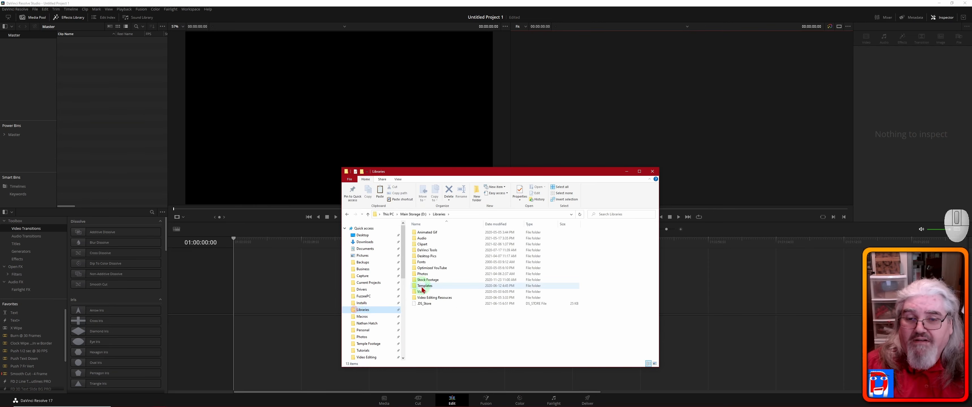
double_click(416, 282)
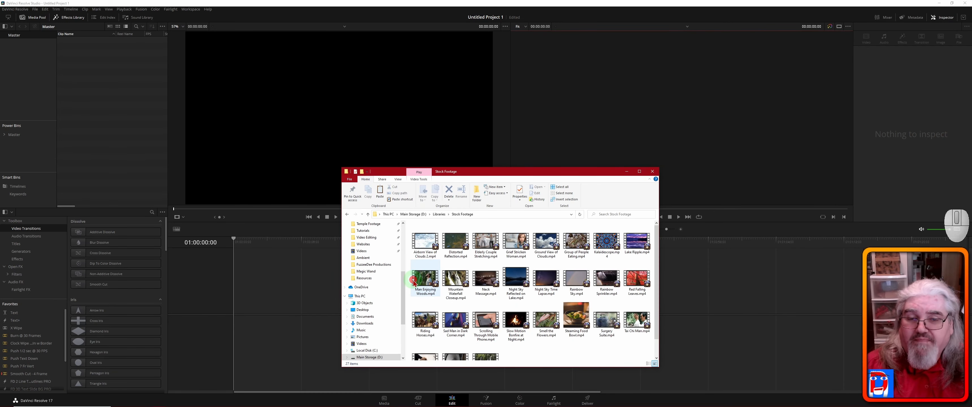
Step: Import Elderly Couple Stretching.mp4 and Grief Stricken Woman.mp4 into the media pool, changing the project frame rate to match the clips
left_click(485, 244)
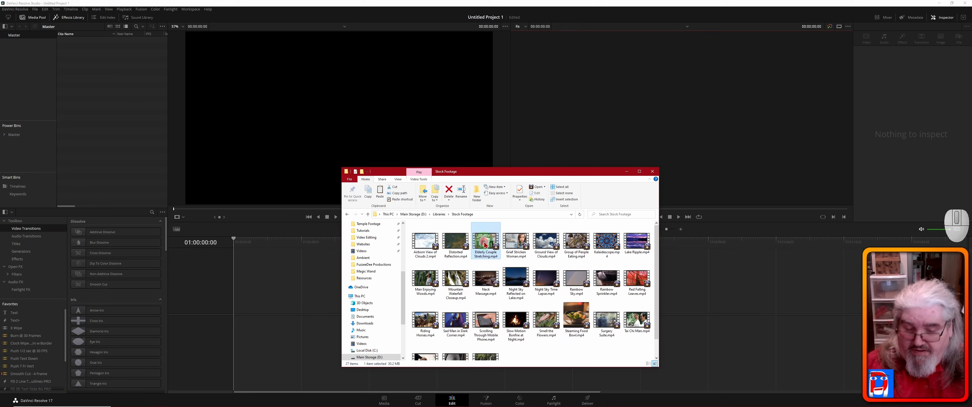
left_click(510, 246, "ctrl")
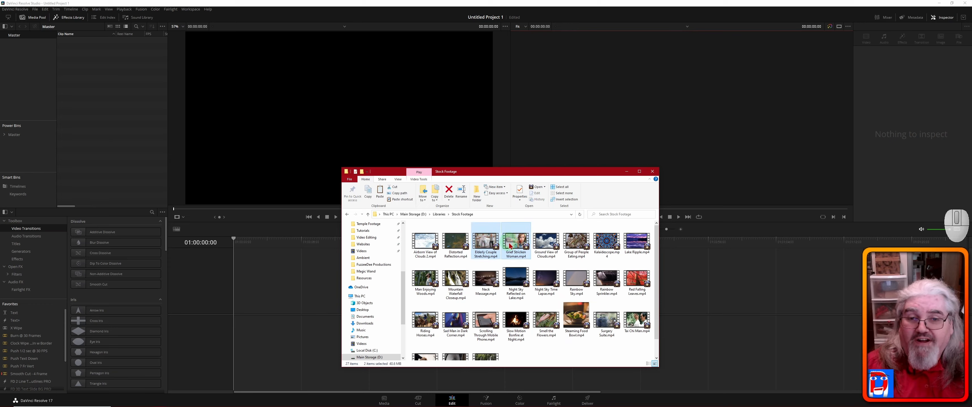
left_click_drag(510, 245, 85, 92)
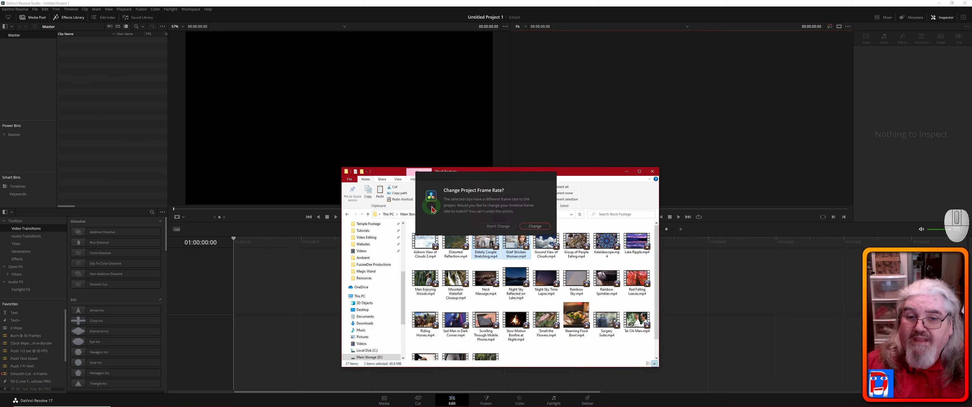
left_click(536, 226)
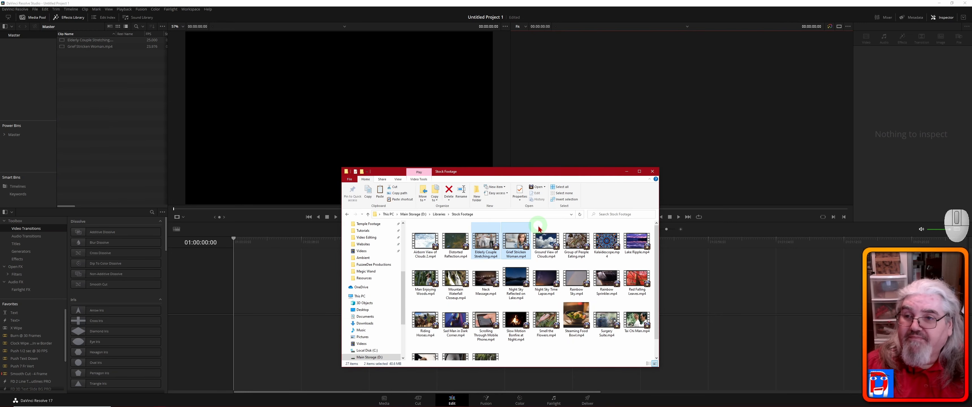
Step: Place Elderly Couple Stretching.mp4 at the start of a new timeline, followed directly by Grief Stricken Woman.mp4 on Video 1
left_click(115, 94)
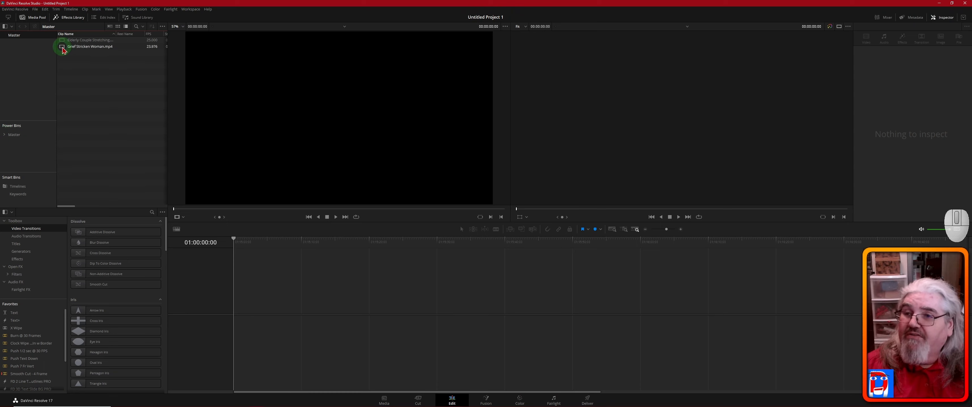
left_click_drag(65, 41, 234, 314)
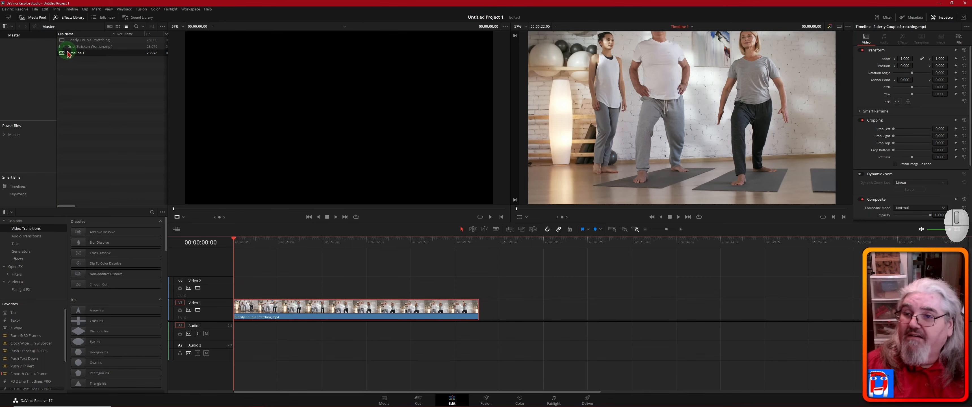
left_click_drag(63, 48, 479, 317)
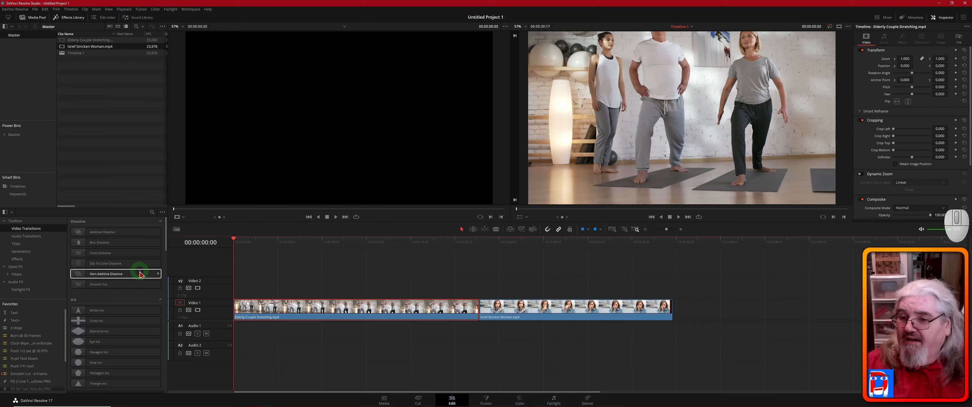
Step: Find the custom Fusion transitions in the effects library and try to apply FD_VTrans_Diag_HD to the cut between the two clips
scroll(132, 273, "down", 6)
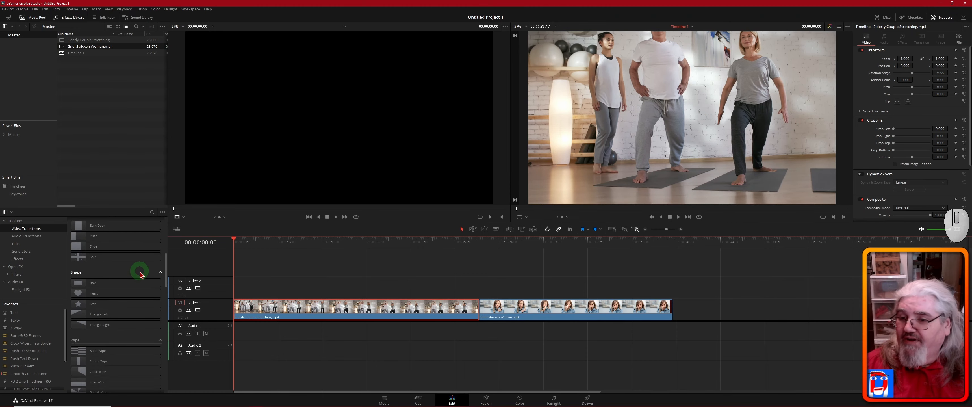
scroll(139, 275, "down", 10)
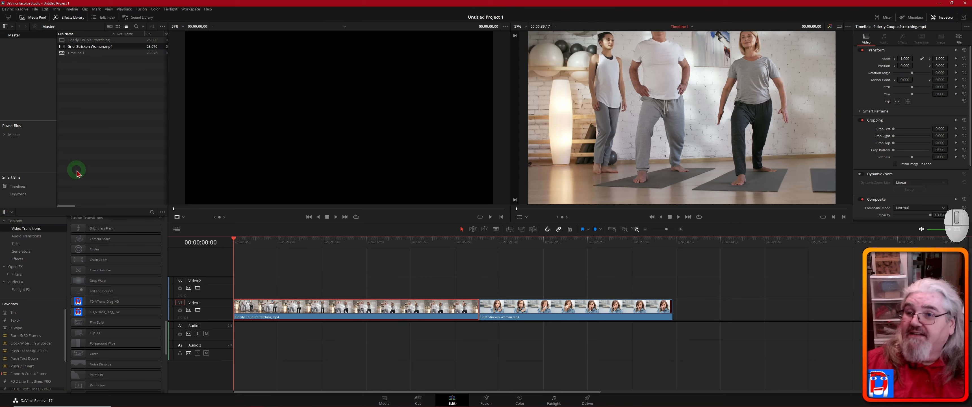
left_click(72, 17)
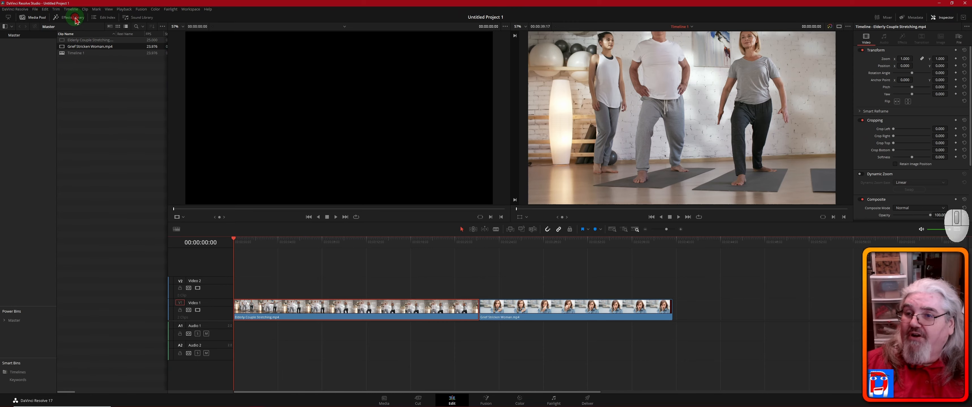
left_click(76, 19)
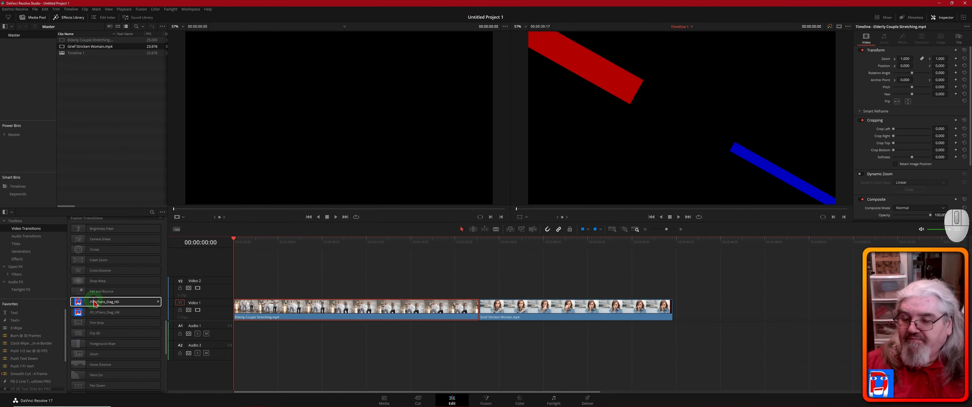
left_click_drag(96, 306, 481, 310)
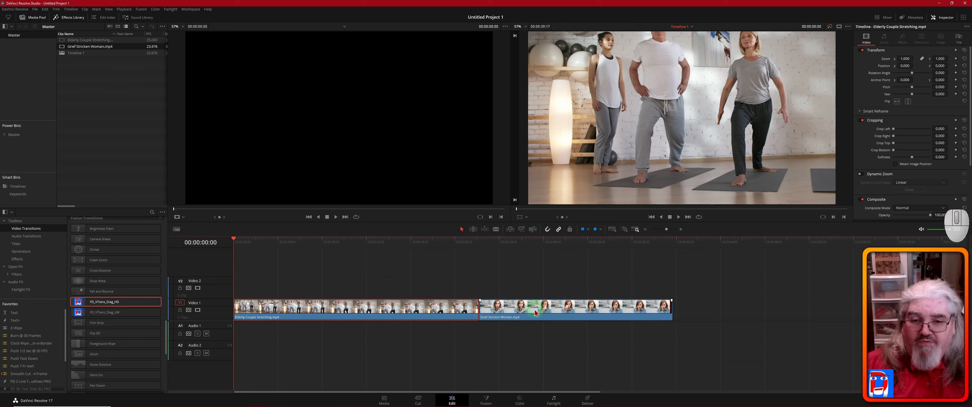
Step: Shift Grief Stricken Woman.mp4 earlier over the end of the first clip and roll the cut about one second later to create handles
left_click_drag(544, 312, 526, 314)
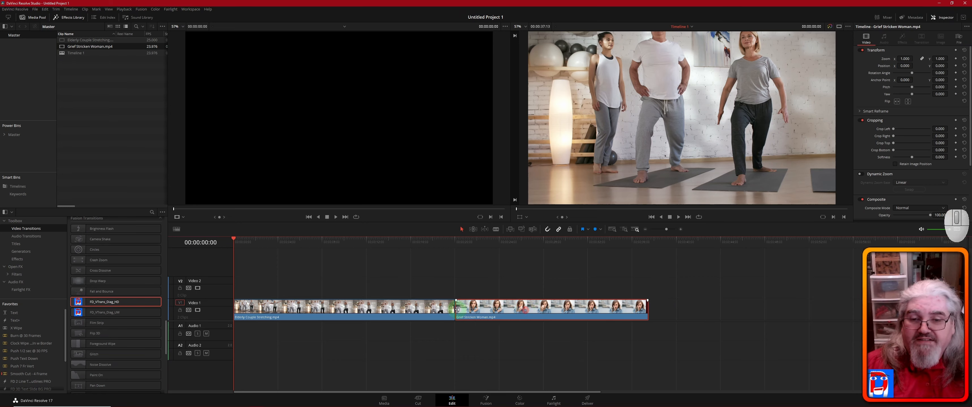
left_click_drag(453, 309, 468, 312)
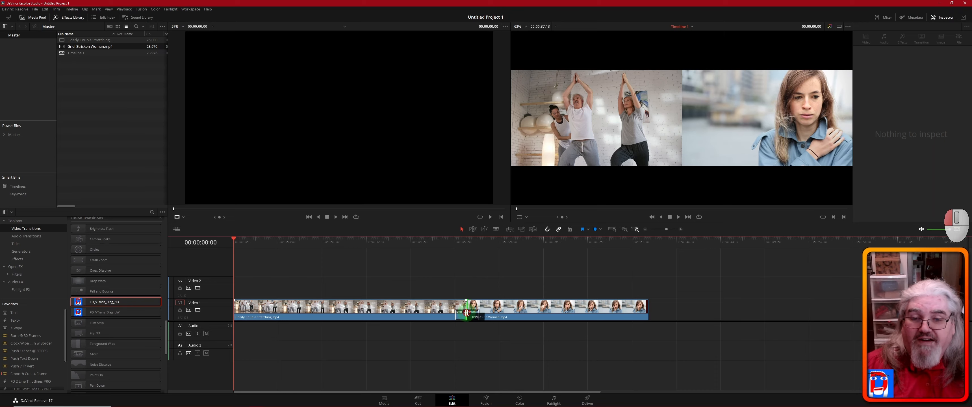
left_click_drag(466, 313, 467, 312)
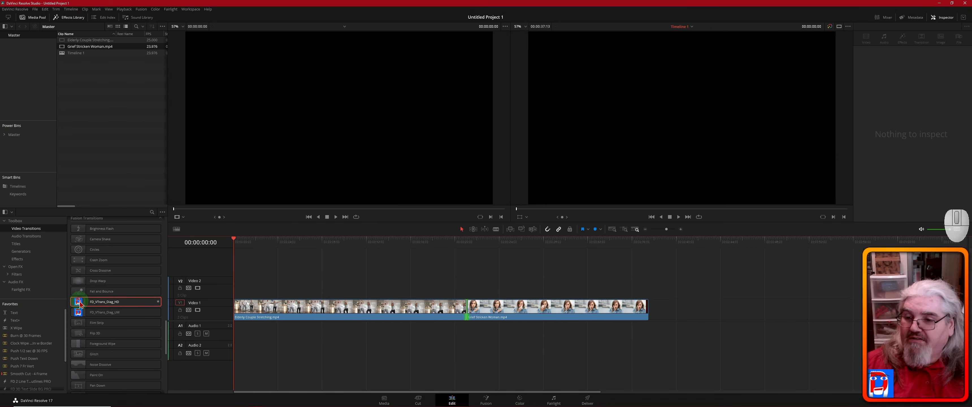
Step: Apply the FD_VTrans_Diag_HD transition to the cut between the two clips and extend its duration to 2.0 seconds
mouse_move(80, 304)
left_mouse_down()
mouse_move(401, 320)
mouse_move(475, 306)
left_mouse_up()
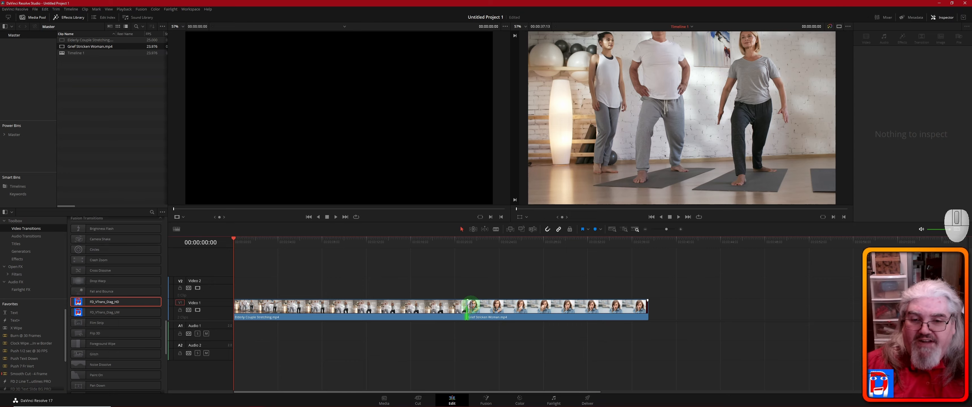
left_click(471, 305)
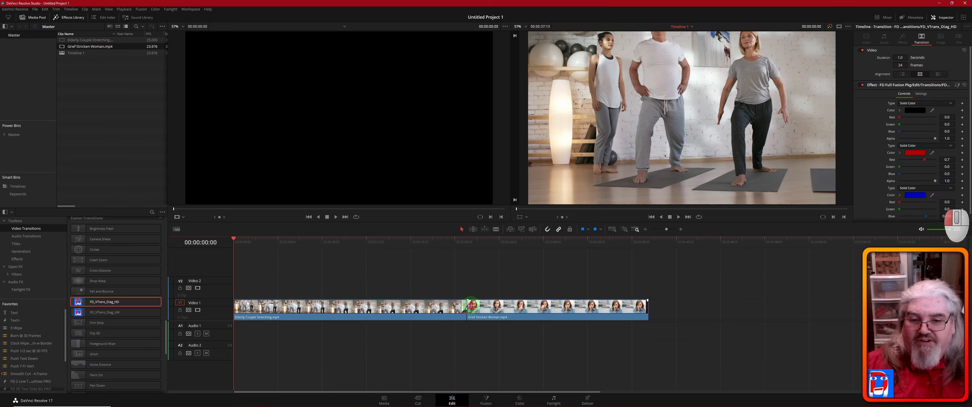
left_click_drag(471, 305, 477, 307)
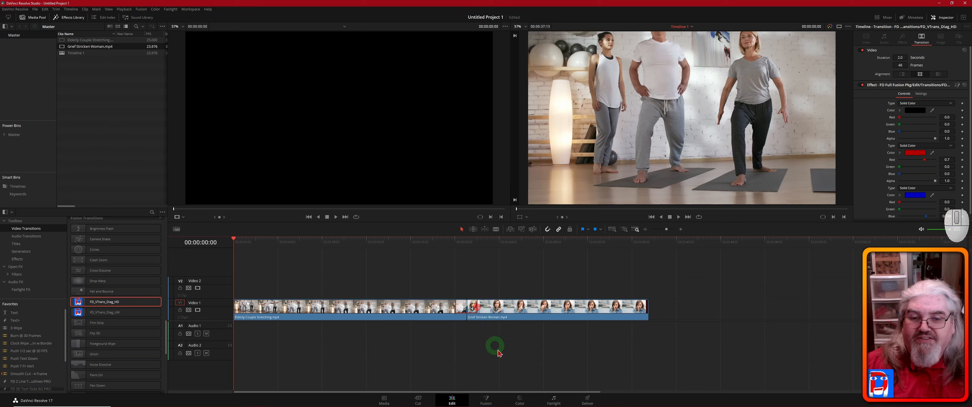
Step: Move the playhead to 00:00:19:06, just before the transition, and select the transition for inspection
left_click_drag(470, 241, 456, 244)
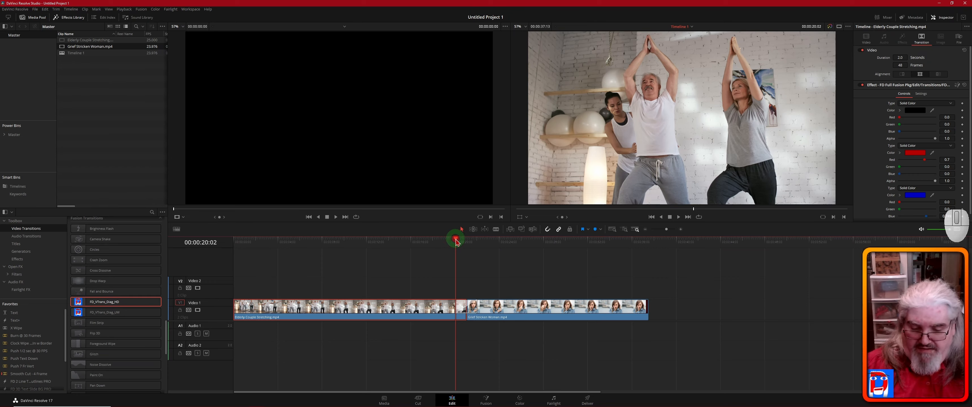
mouse_move(456, 242)
left_mouse_down()
mouse_move(481, 245)
mouse_move(446, 246)
left_mouse_up()
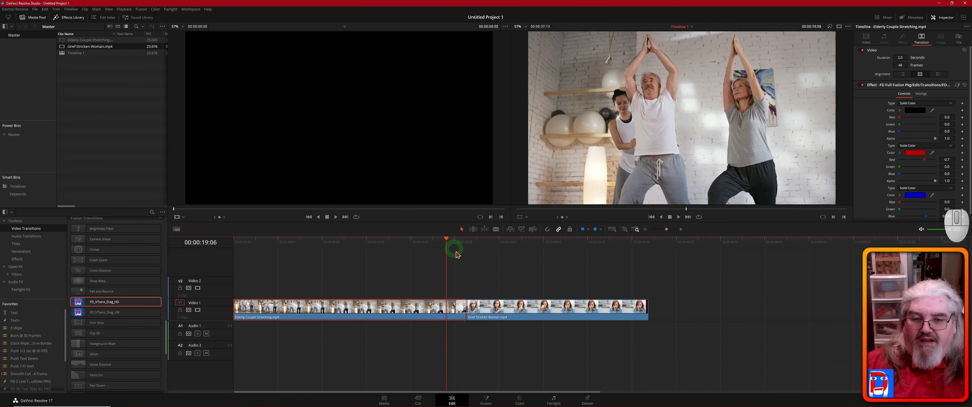
left_click(474, 310)
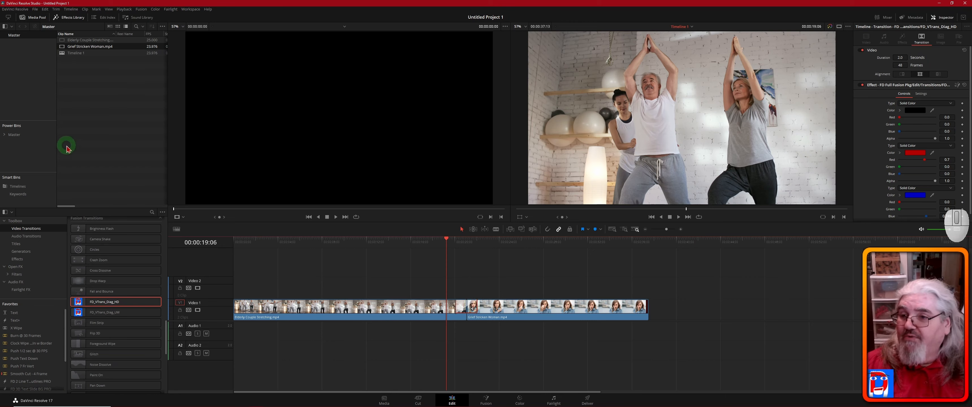
Step: Add FuzzeeDee Icon Master.png from the Common power bin to the project by placing it on Video 3, and delete its timeline clip
left_click(4, 135)
left_click(19, 142)
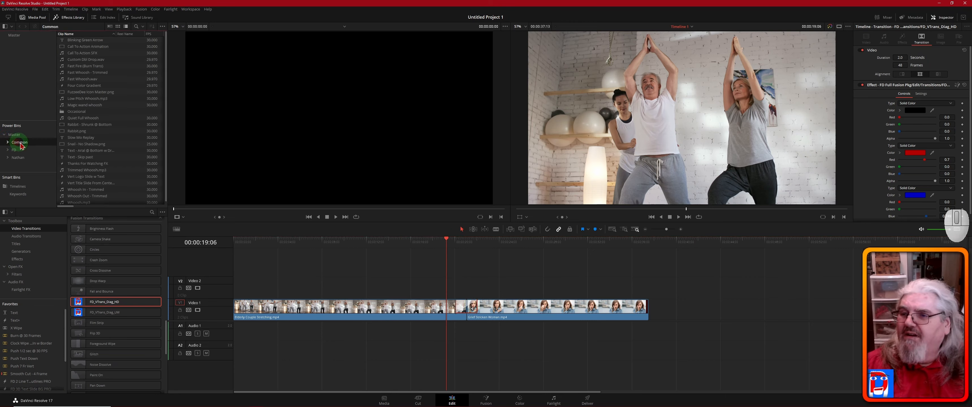
left_click(80, 94)
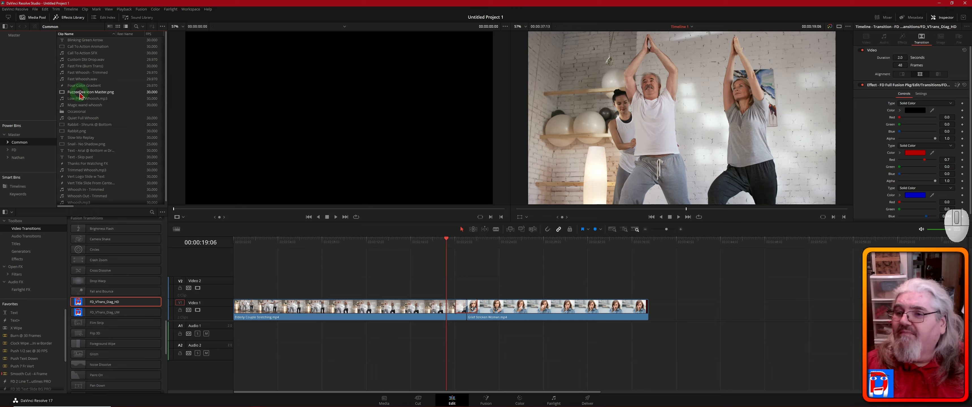
left_click_drag(80, 94, 314, 280)
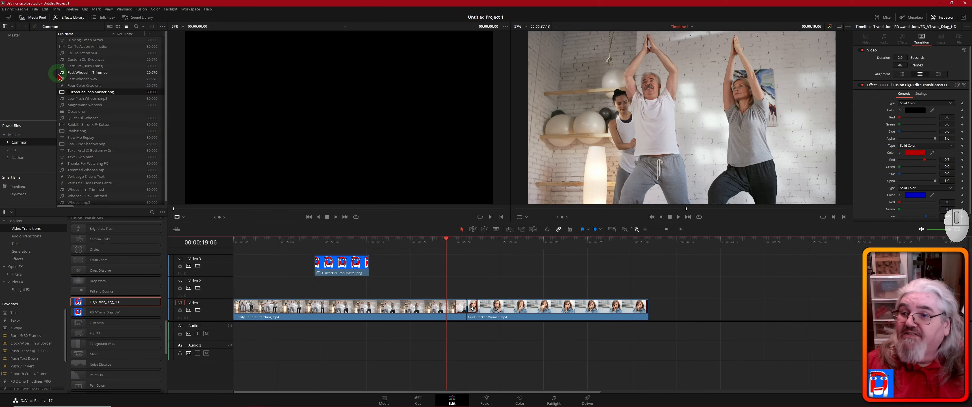
left_click(14, 36)
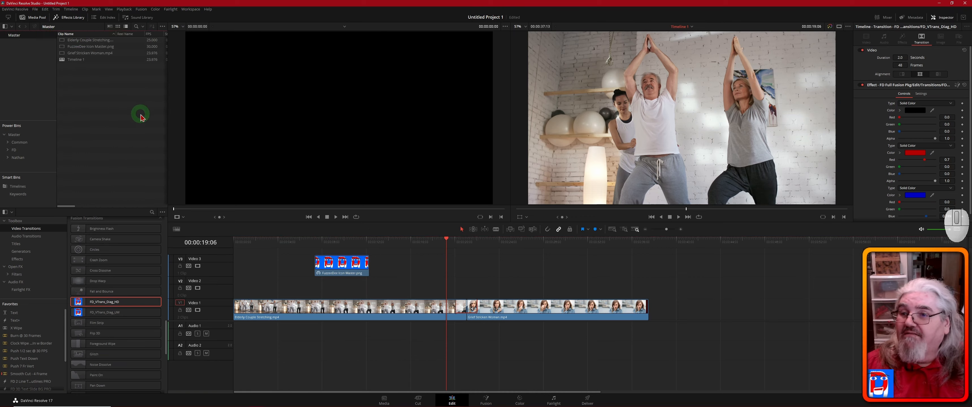
left_click(344, 270)
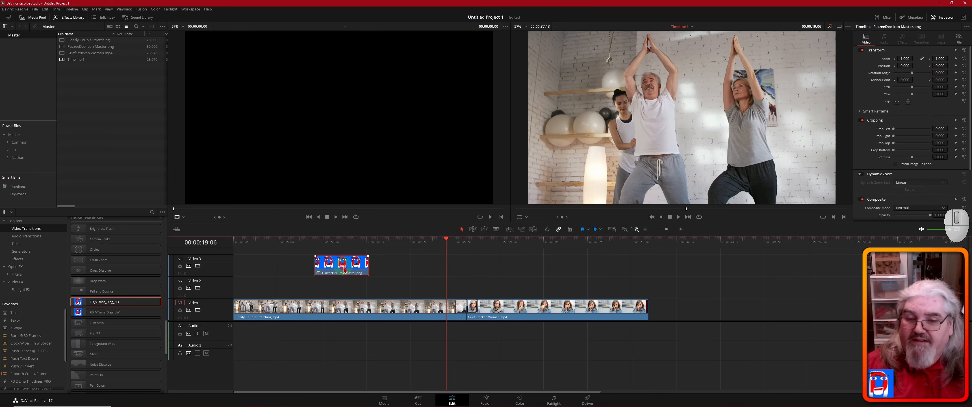
key("BackSpace")
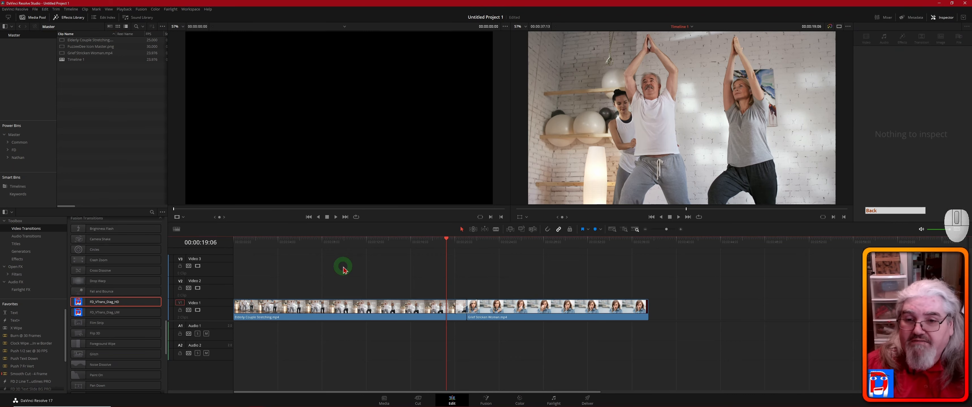
Step: Open the transition in Fusion, add FuzzeeDee Icon Master.png to the composition, and connect it to the logo input of FD_VTrans_Diag_HD
right_click(464, 309)
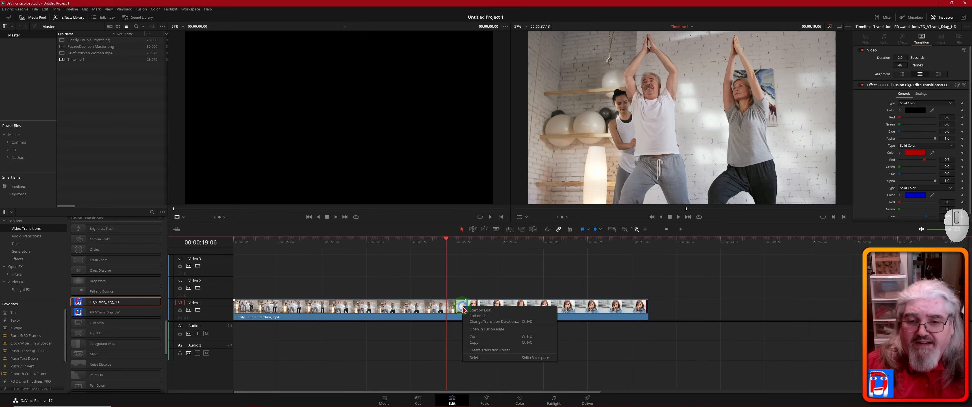
left_click(502, 329)
key("shift+5")
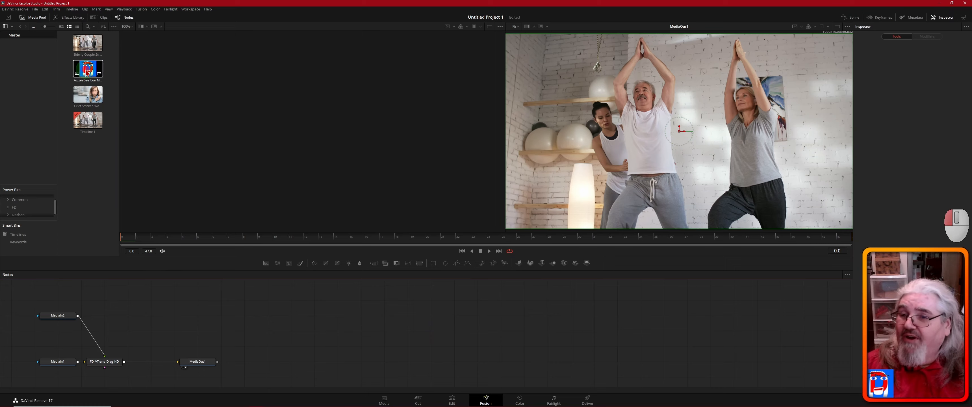
left_click_drag(87, 71, 147, 329)
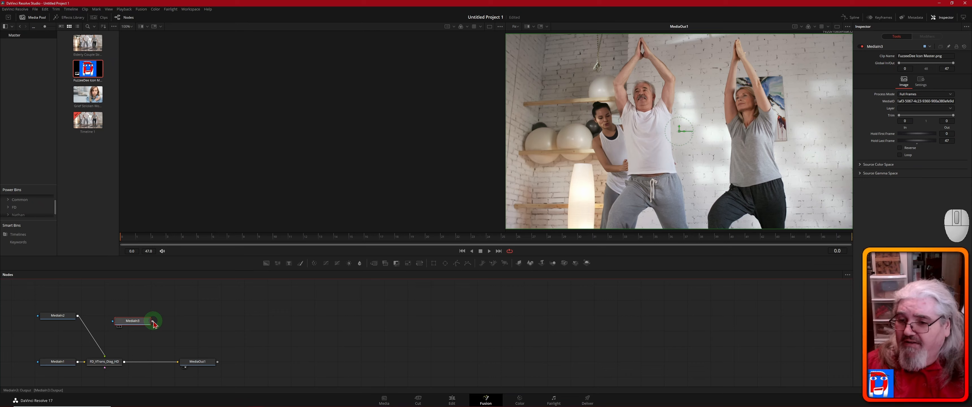
left_click_drag(154, 324, 106, 367)
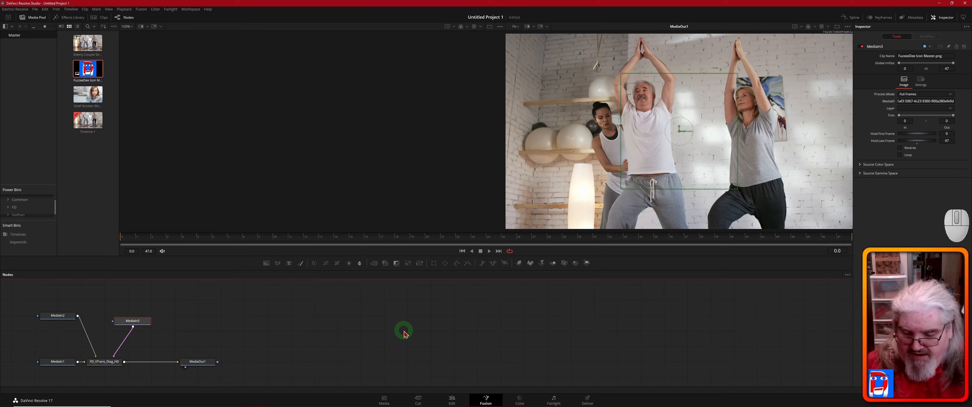
Step: Find the FD_VTrans_Diag_HD macro by searching the Fusion tools for "fd" and add a second copy after the icon node
key("shift+space")
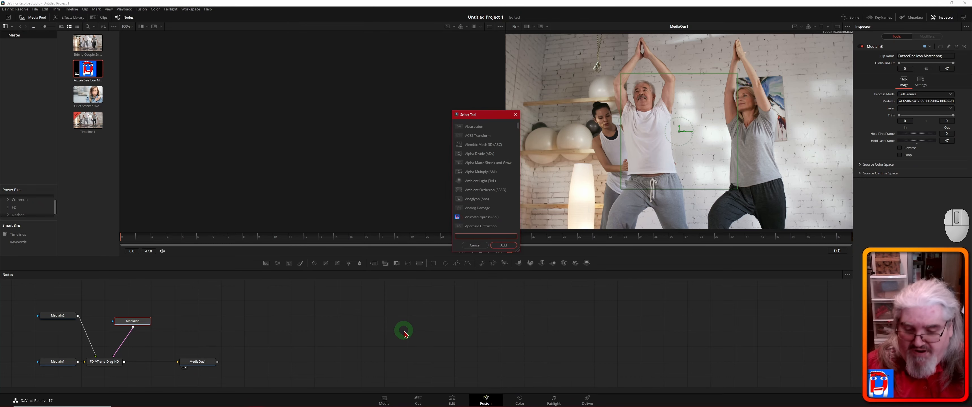
type("fd")
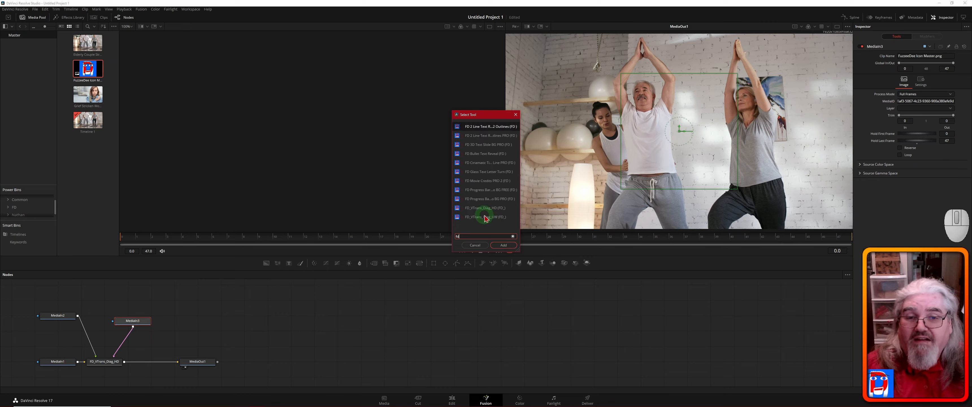
left_click(458, 208)
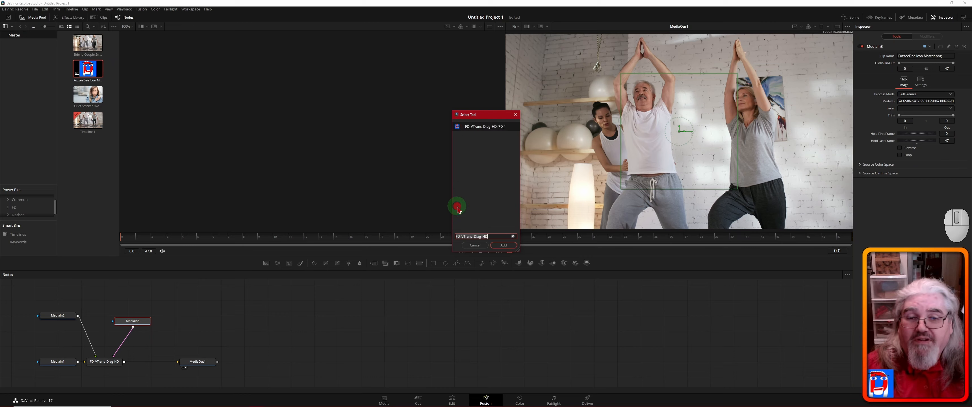
left_click(504, 245)
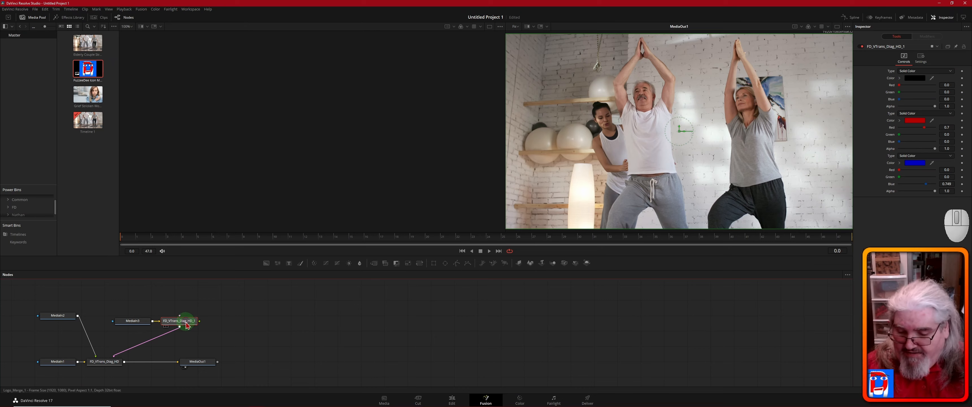
Step: Detach the second FD_VTrans_Diag_HD node into empty space and reconnect the icon node to the original transition node
mouse_move(187, 325)
left_click_drag(187, 326, 396, 322)
left_click(195, 319)
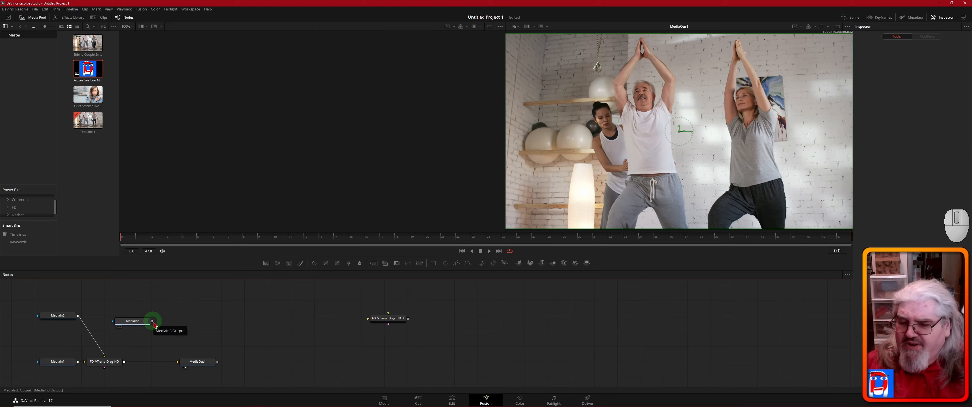
left_click_drag(153, 324, 105, 370)
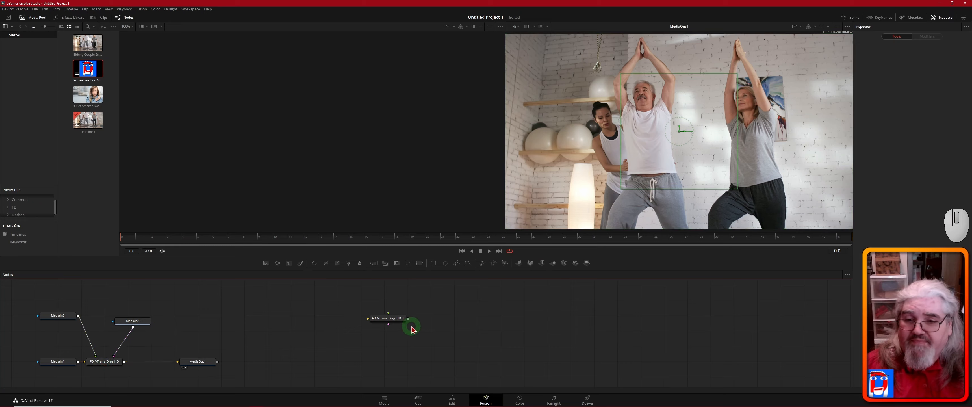
Step: Disconnect MediaOut1 from the original transition node, move it beside the second FD_VTrans_Diag_HD node, and connect it to that node's output
right_click(397, 323)
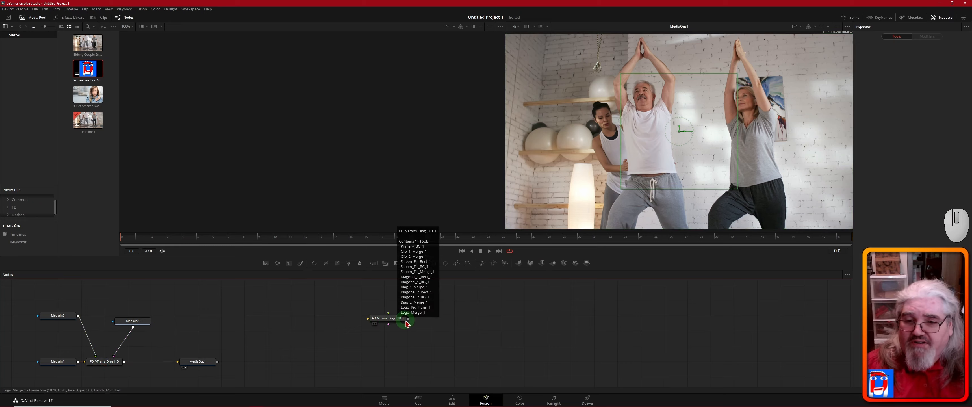
left_click(239, 375)
left_click(187, 366)
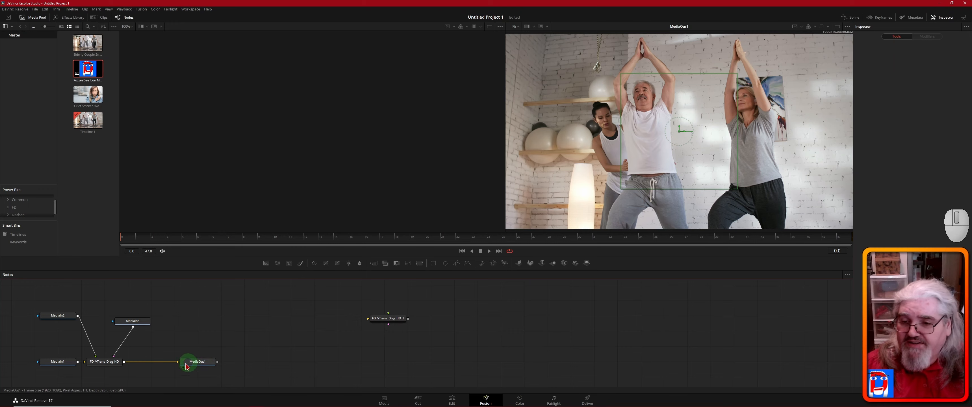
left_click(170, 365)
left_click(193, 364)
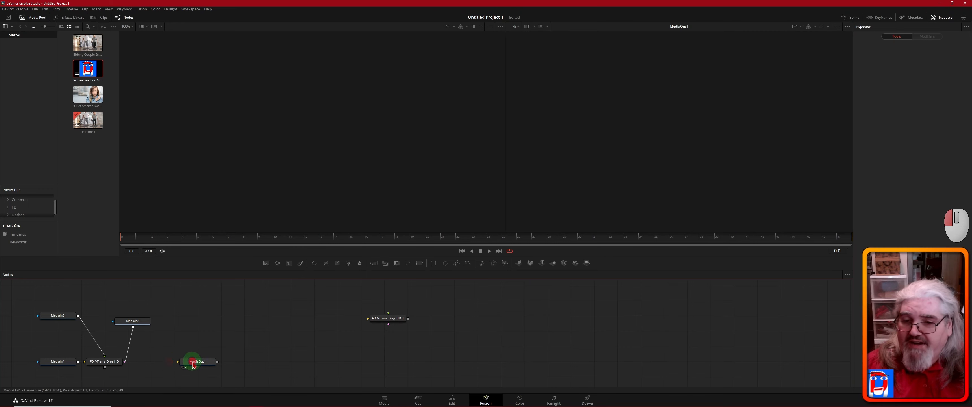
left_click_drag(193, 365, 434, 321)
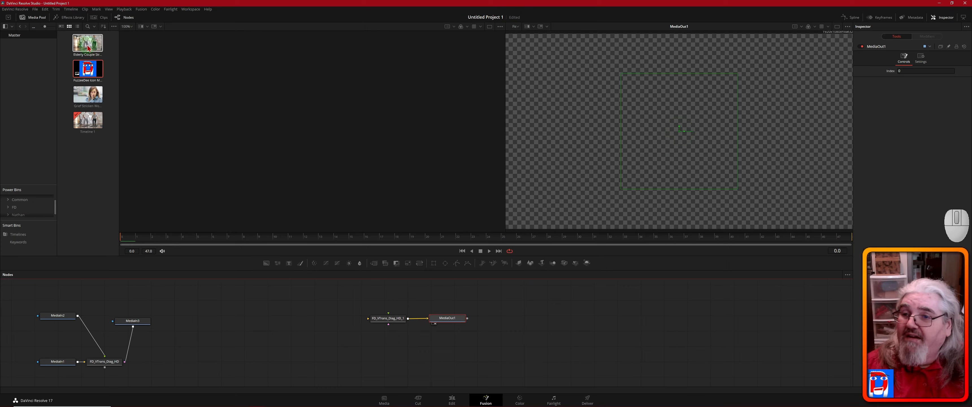
Step: Add the Elderly Couple Stretching clip to the composition and connect it to the second transition node as FG Clip 1
left_click_drag(84, 43, 300, 318)
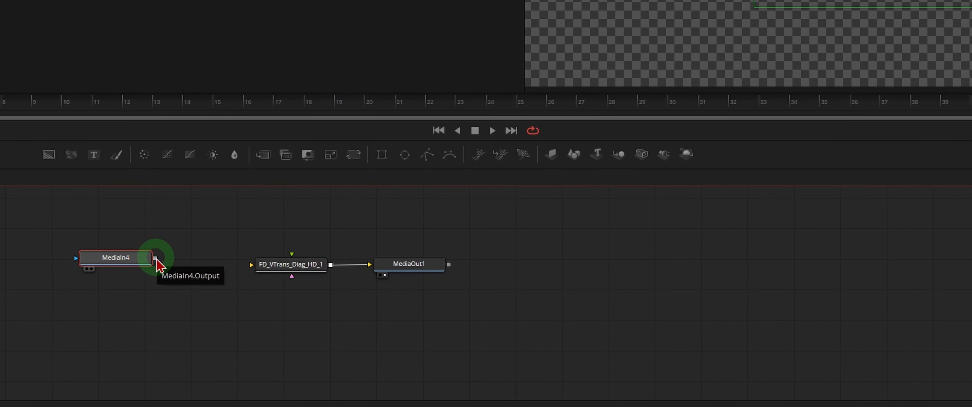
left_click_drag(155, 258, 293, 266)
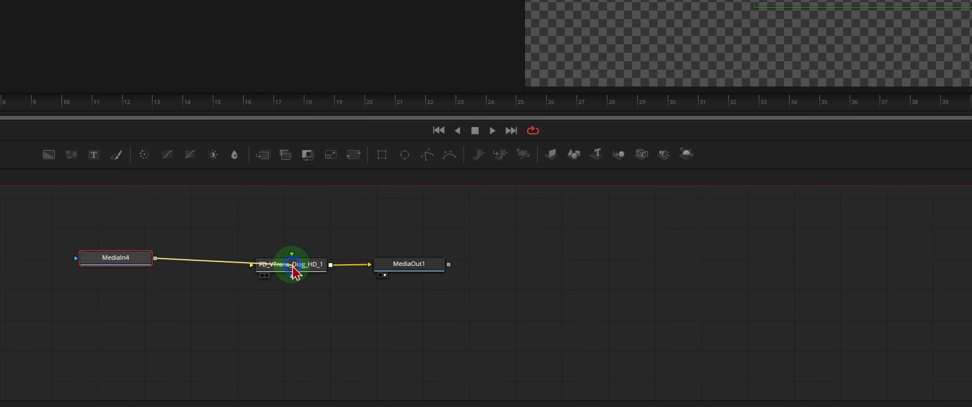
left_click_drag(292, 267, 292, 267)
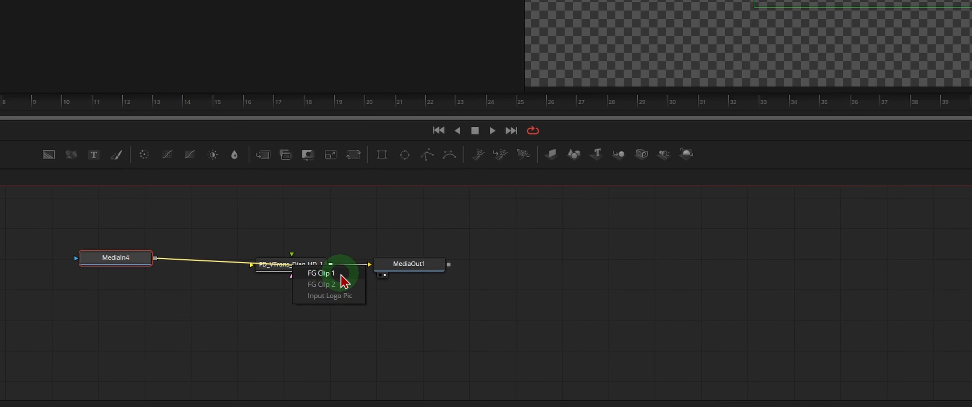
left_click(341, 273)
left_click(288, 261)
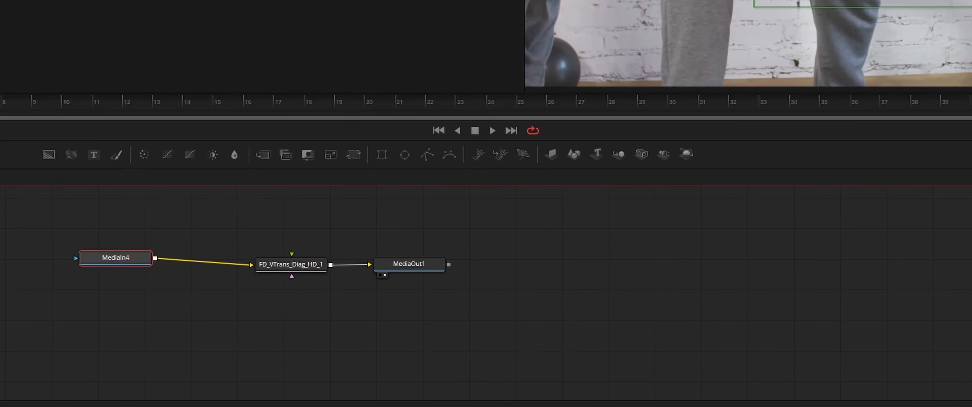
Step: Add Grief Stricken Woman.mp4 to the composition and connect it to the second transition node as FG Clip 2
left_click_drag(0, 237, 177, 330)
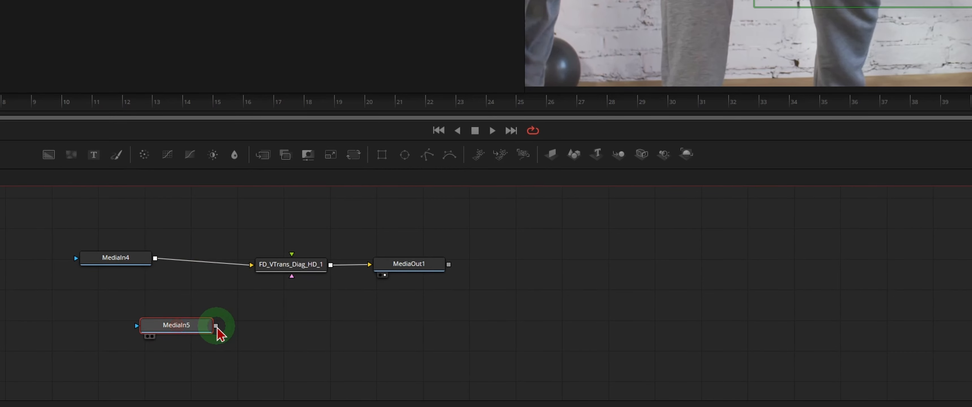
left_click_drag(218, 328, 309, 262)
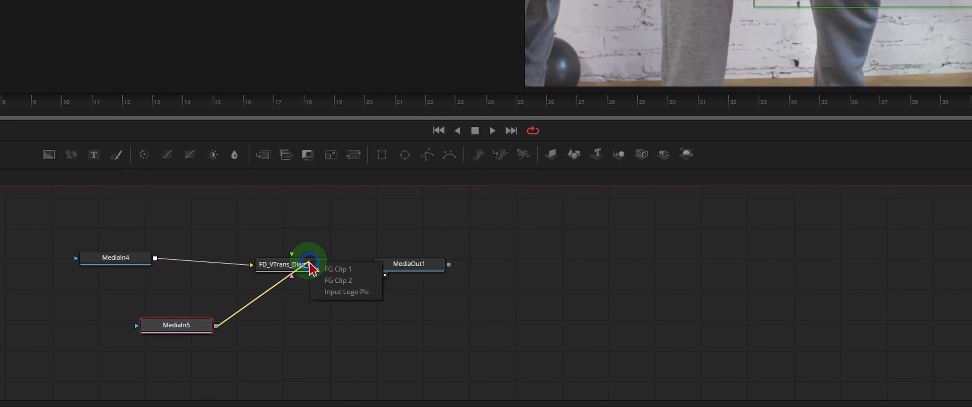
left_click(342, 281)
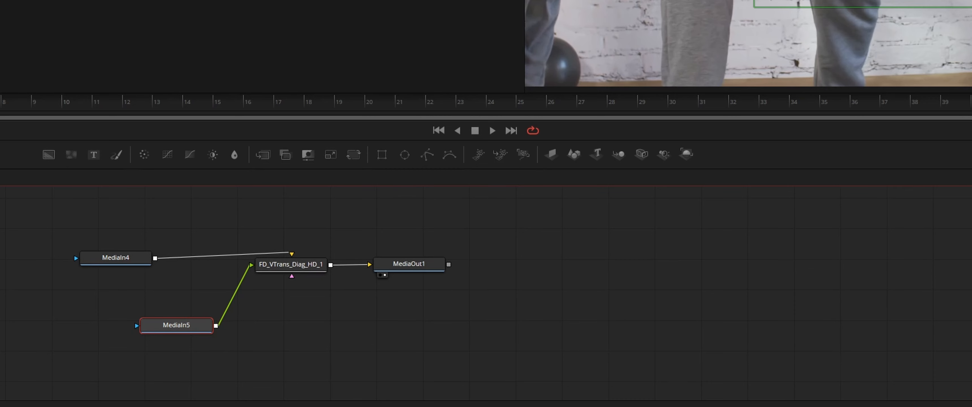
Step: Connect another FuzzeeDee Icon Master.png node to the second transition node's logo input and play the composition
left_click_drag(0, 226, 327, 226)
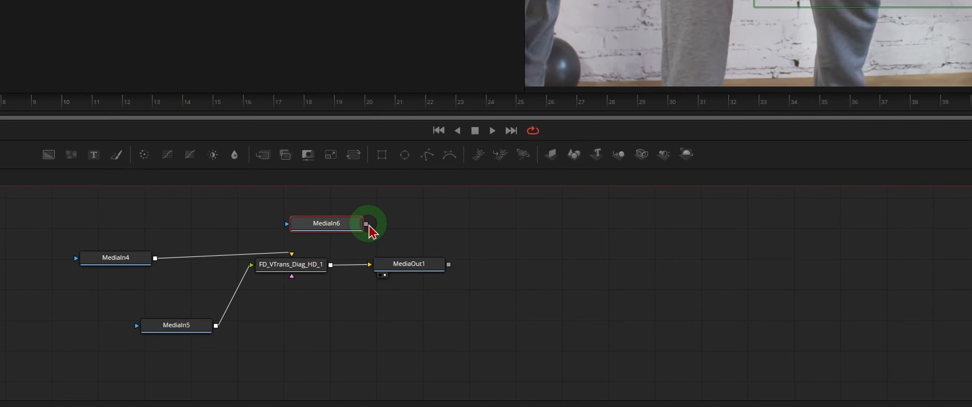
left_click_drag(368, 225, 293, 278)
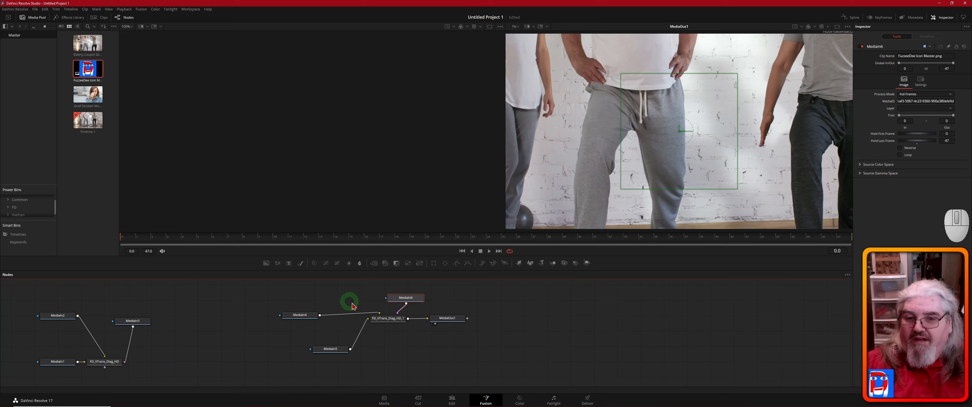
key("space")
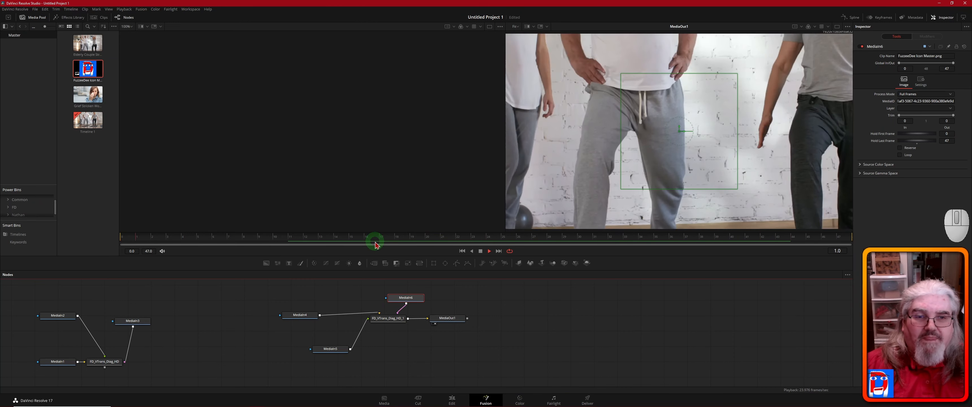
key("space")
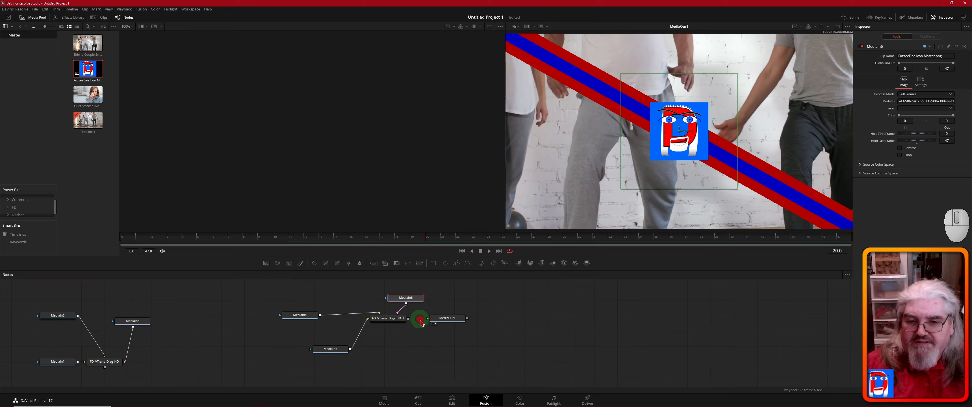
Step: Delete the second transition node with its three media inputs and reconnect MediaOut1 to the original FD_VTrans_Diag_HD node
left_click_drag(421, 322, 281, 296)
key("BackSpace")
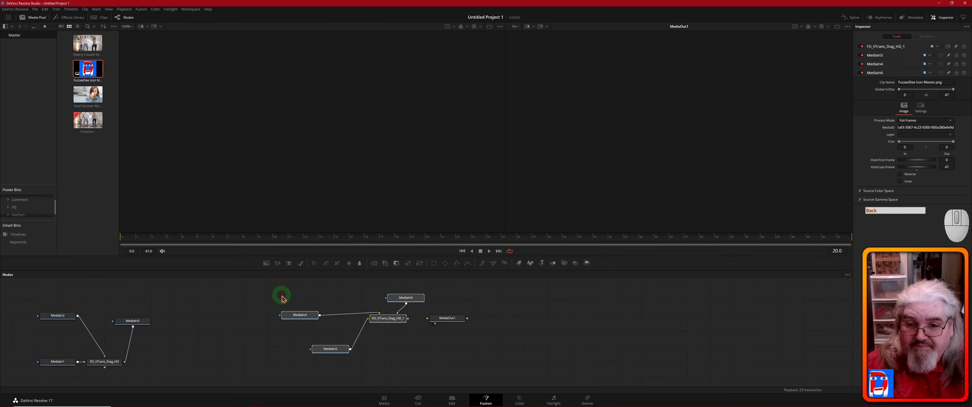
left_click_drag(446, 319, 205, 362)
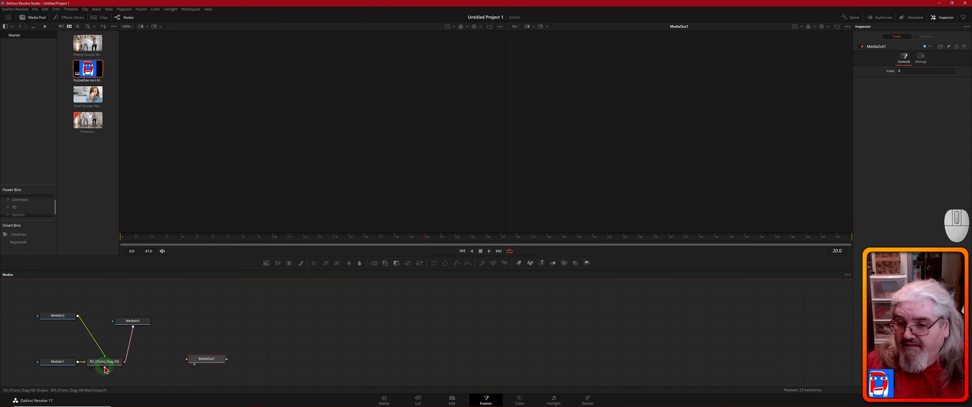
left_click_drag(105, 367, 190, 361)
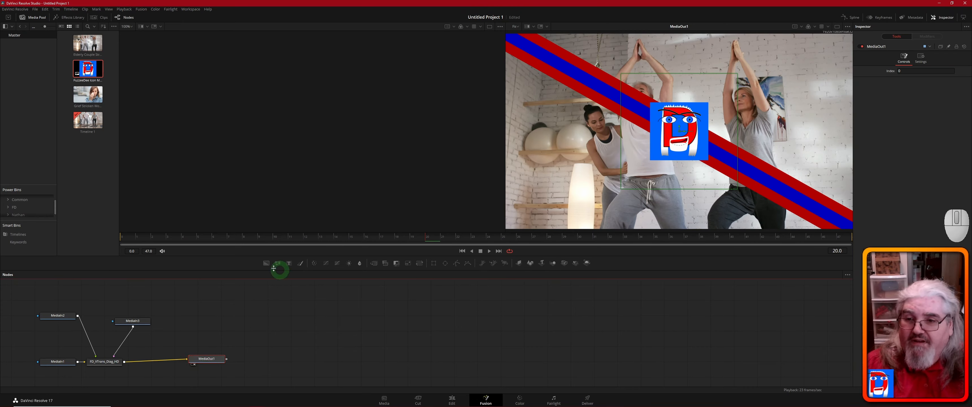
Step: Play the finished transition in Fusion and across the cut on the Edit page timeline
key("space")
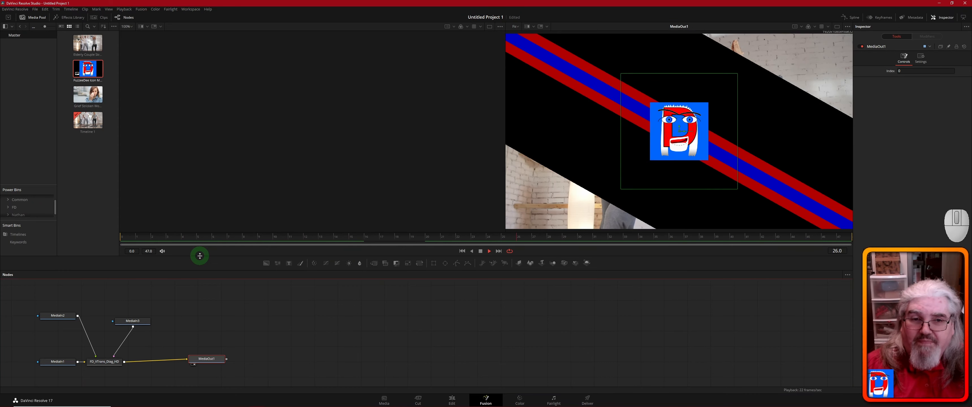
key("space")
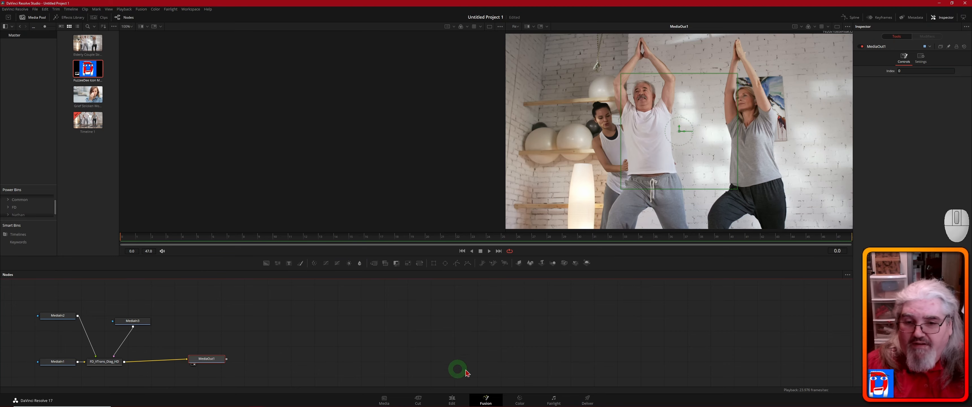
left_click(452, 400)
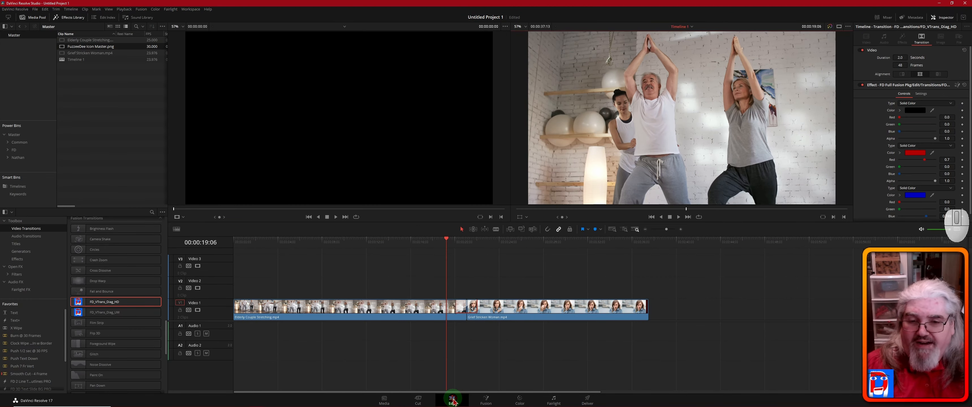
key("space")
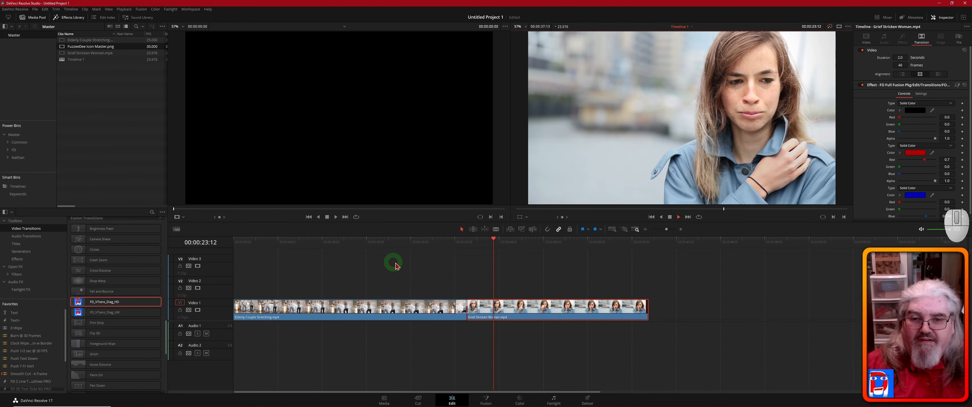
key("space")
left_click(433, 241)
key("space")
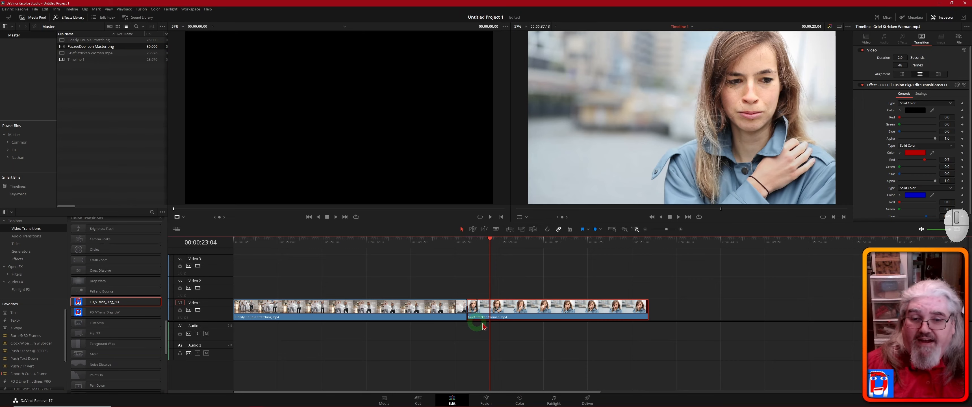
right_click(463, 311)
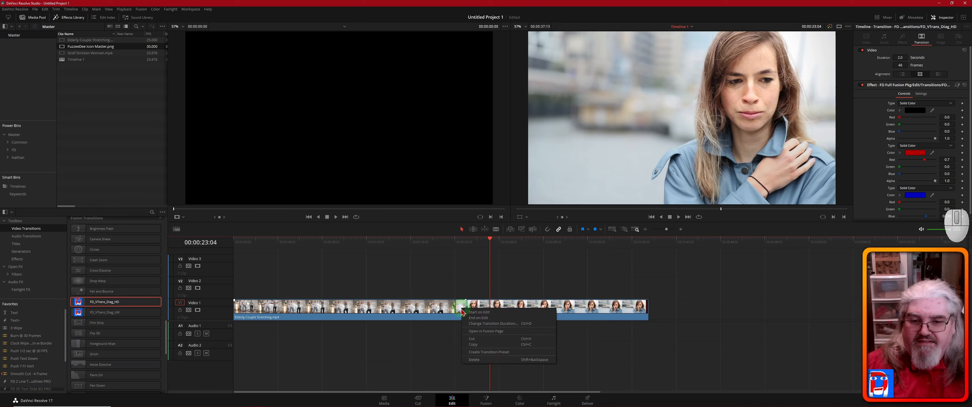
left_click(507, 352)
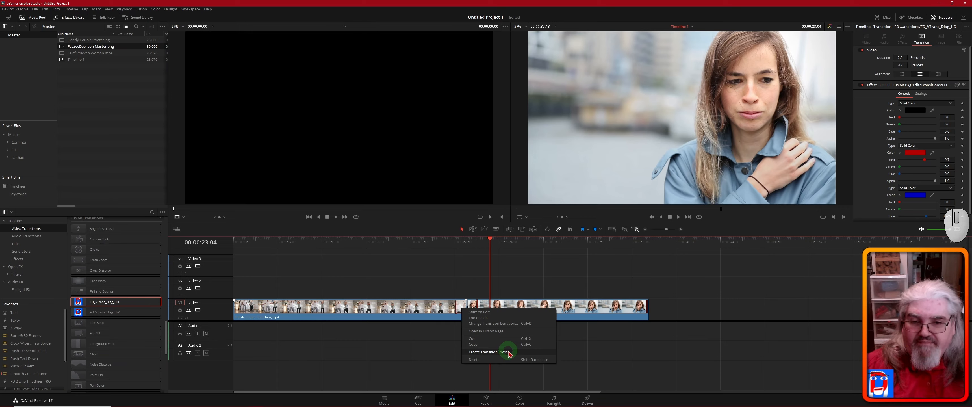
left_click(401, 345)
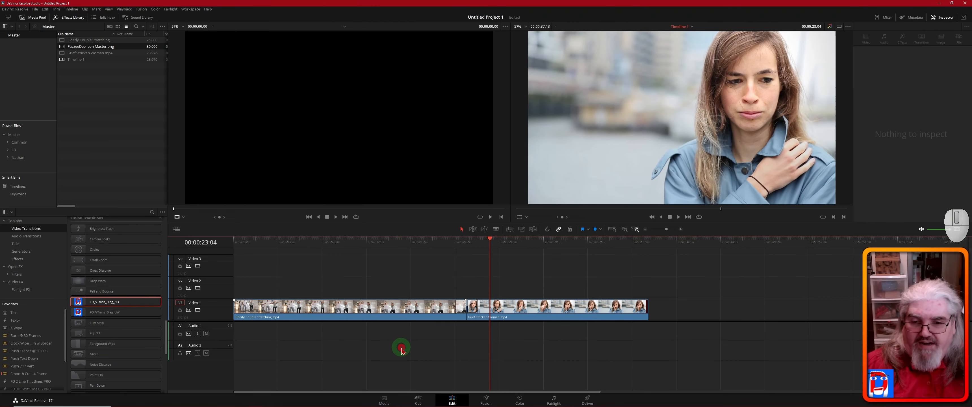
Step: Look through the saved User video transition presets, including Push 7 Fr Vert, and the favorites list
scroll(131, 317, "down", 10)
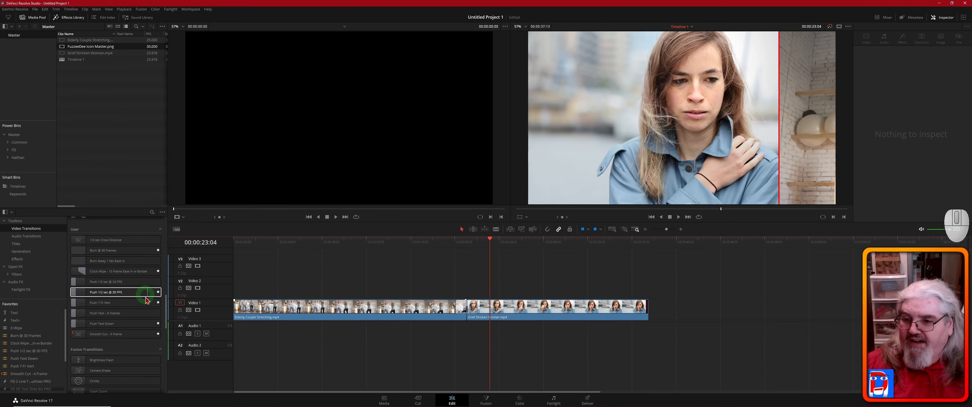
scroll(128, 322, "up", 2)
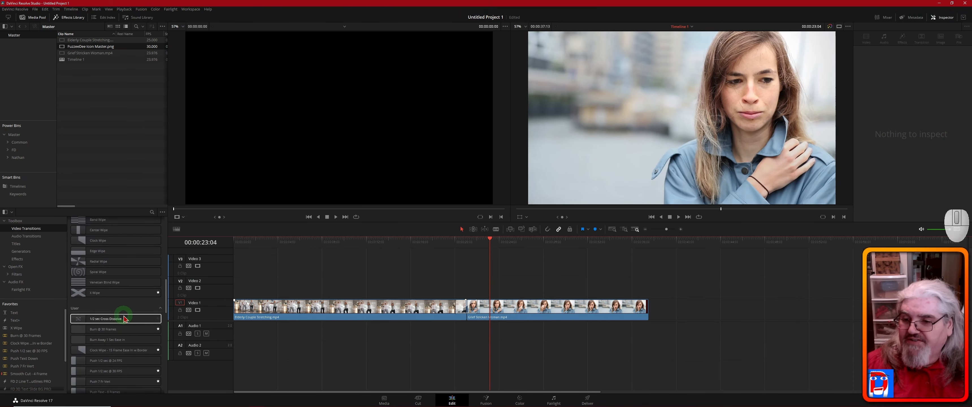
scroll(128, 321, "down", 6)
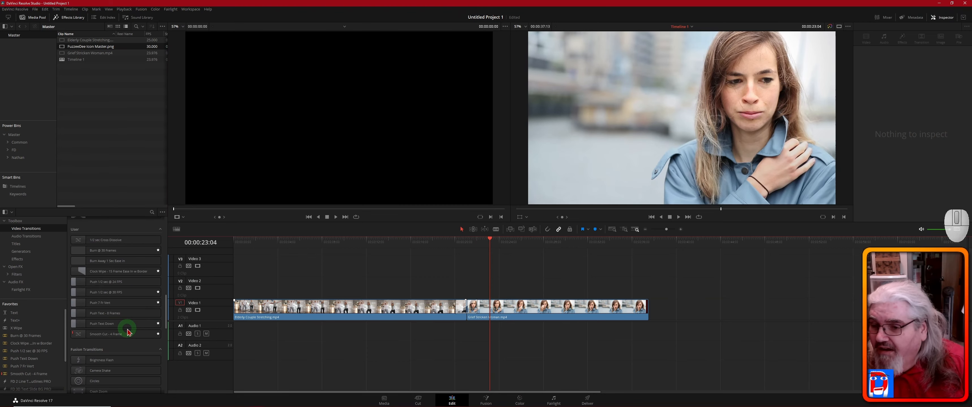
scroll(127, 332, "up", 2)
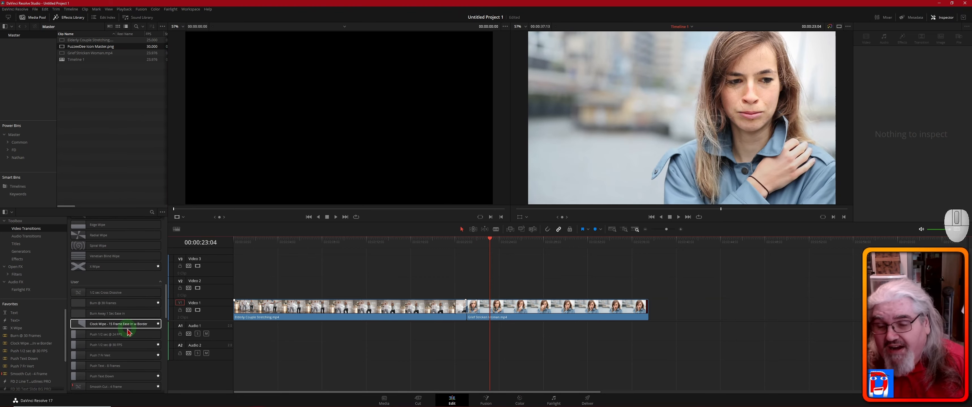
scroll(134, 296, "down", 3)
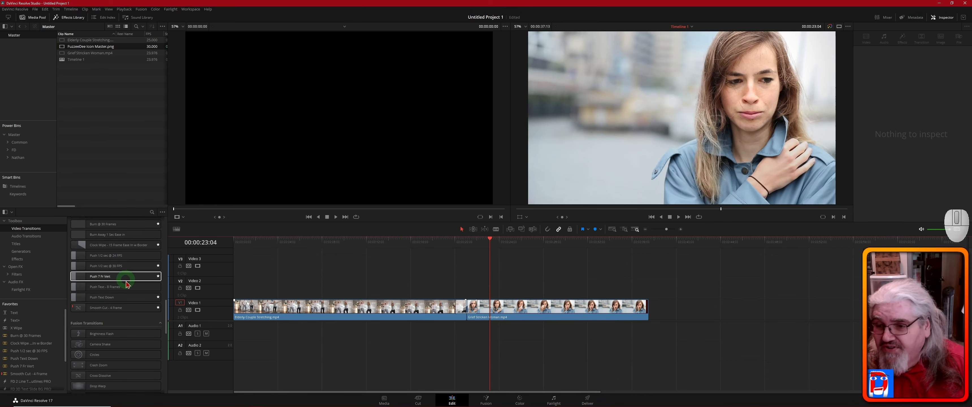
scroll(127, 312, "up", 1)
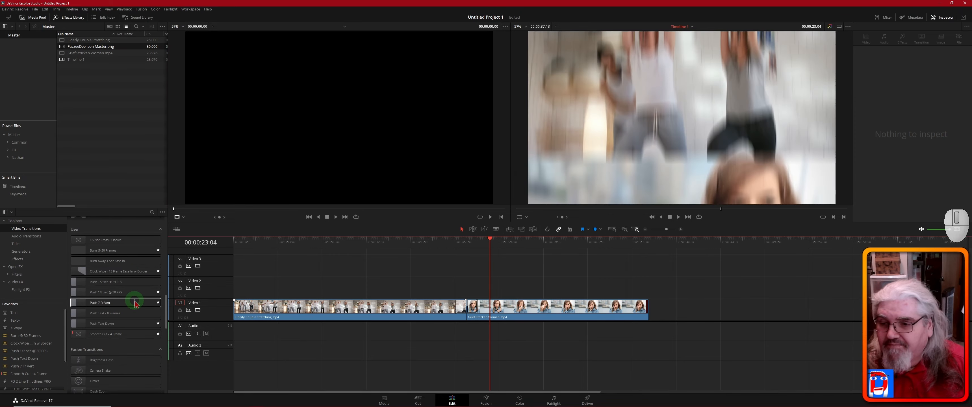
left_click_drag(136, 304, 463, 310)
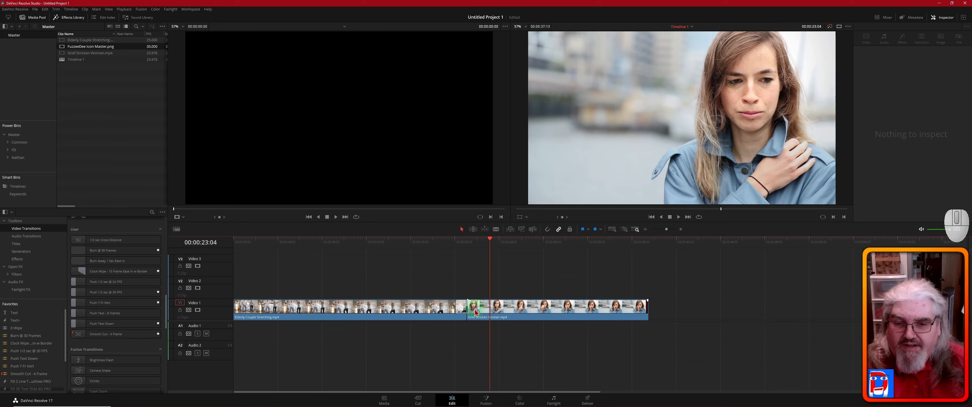
scroll(35, 375, "down", 4)
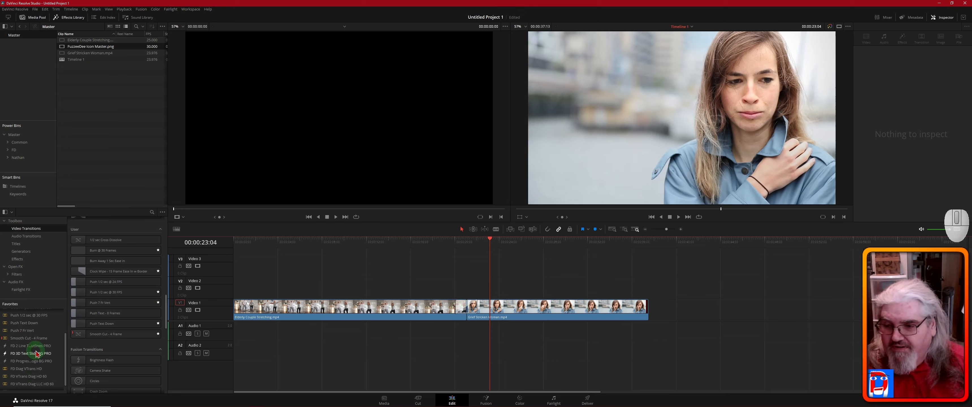
left_click_drag(39, 364, 463, 311)
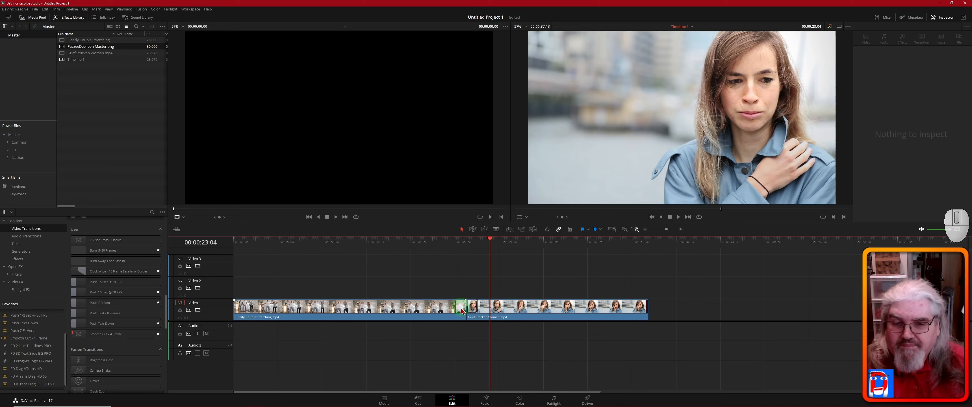
Step: Try to save the FD_VTrans_Diag_HD transition at the cut as a transition preset named FD VTrans Diag HD
right_click(461, 310)
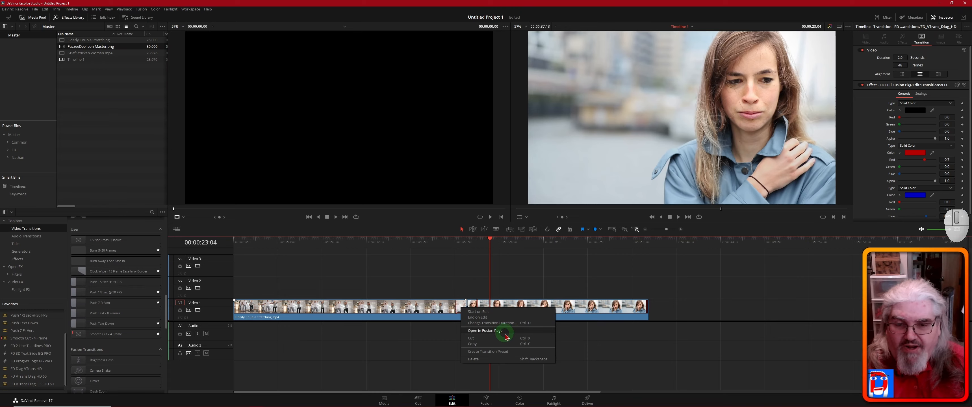
left_click(503, 351)
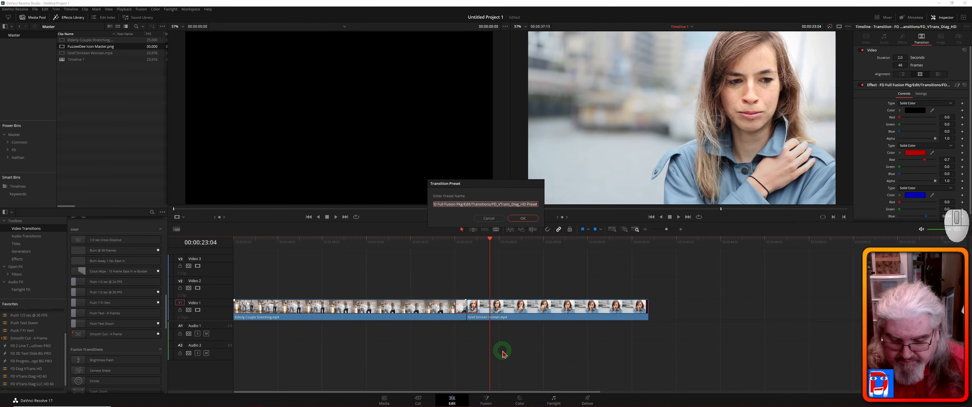
key("shift")
type("FD ")
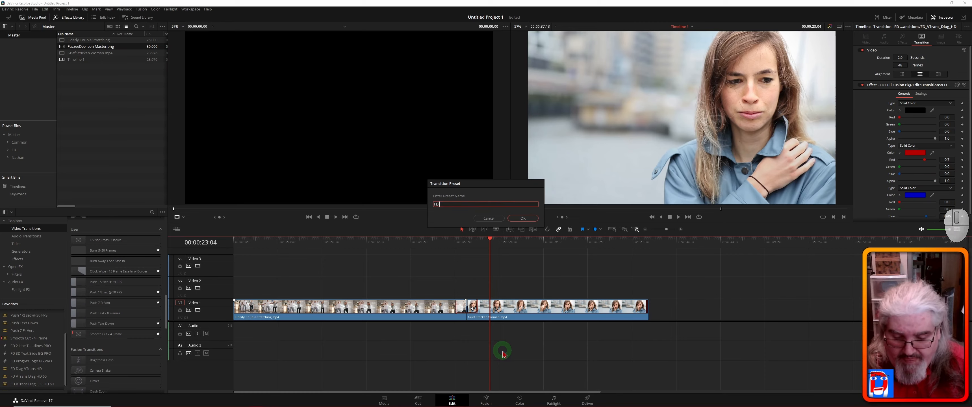
type("VTra")
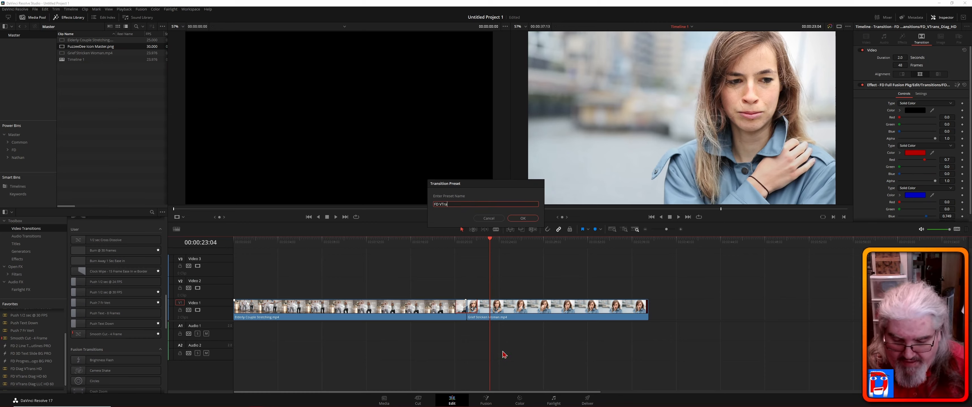
type("ns Dia")
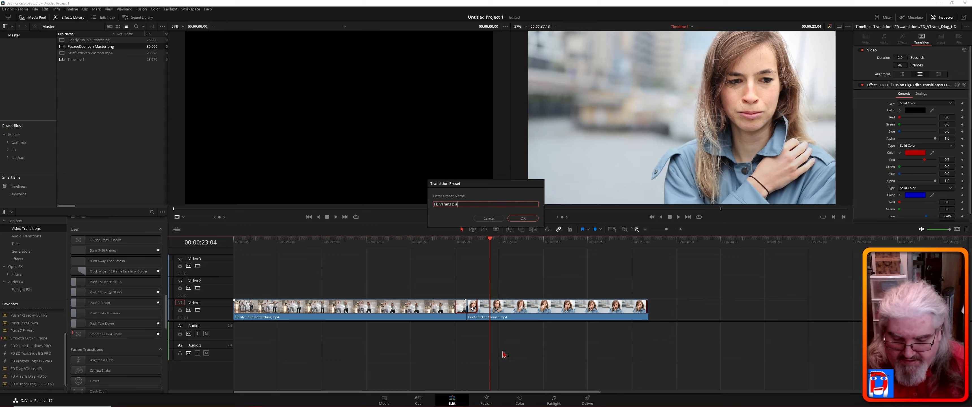
type("g HD")
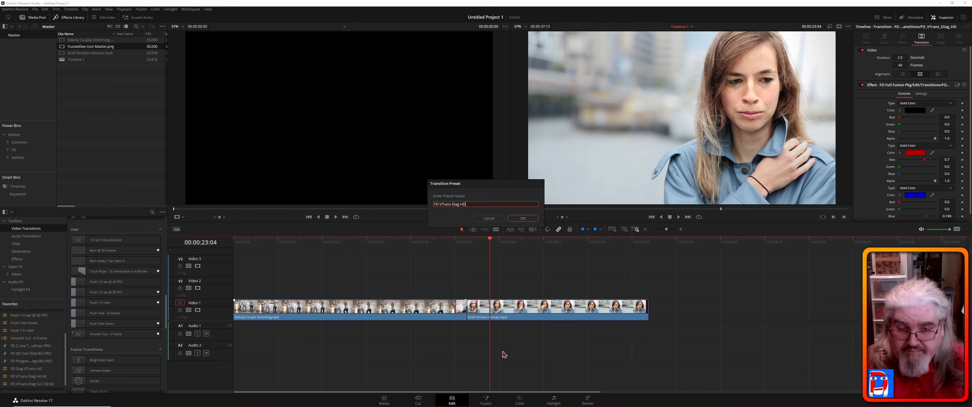
left_click(528, 219)
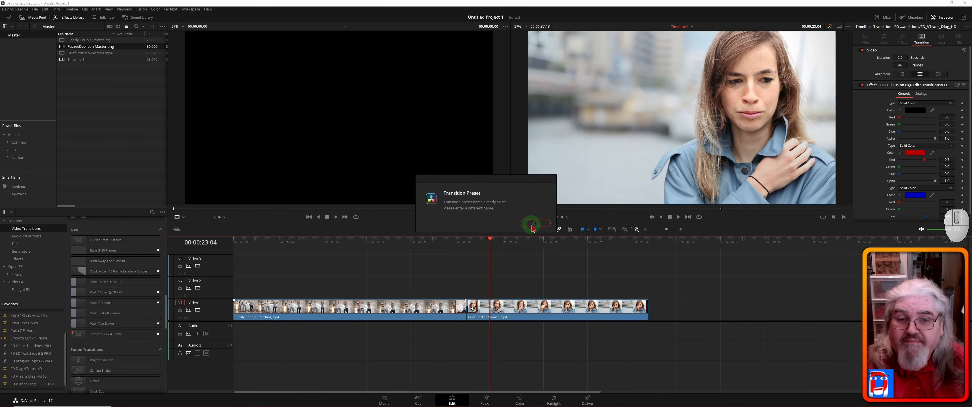
left_click(539, 227)
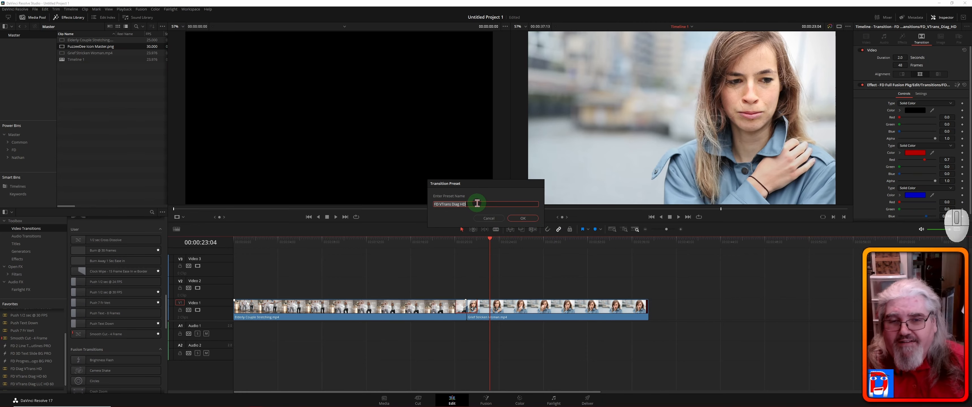
Step: Change the preset name to FD VTrans Diag HD 1 and save the transition preset
left_click(493, 203)
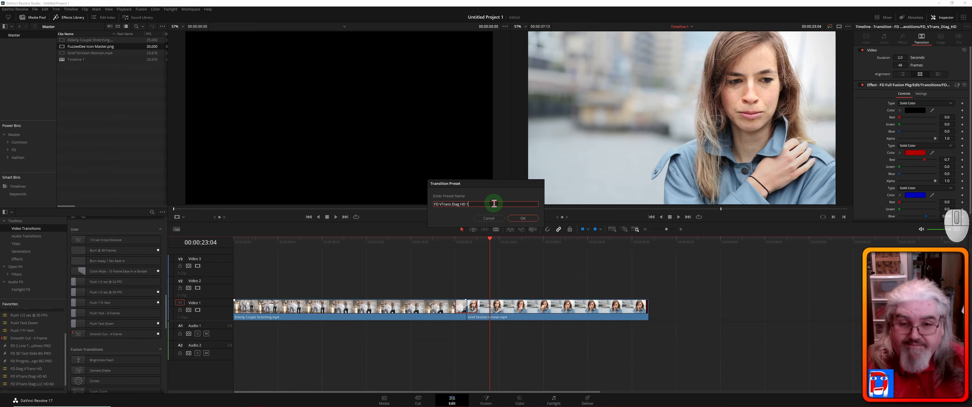
key("Return")
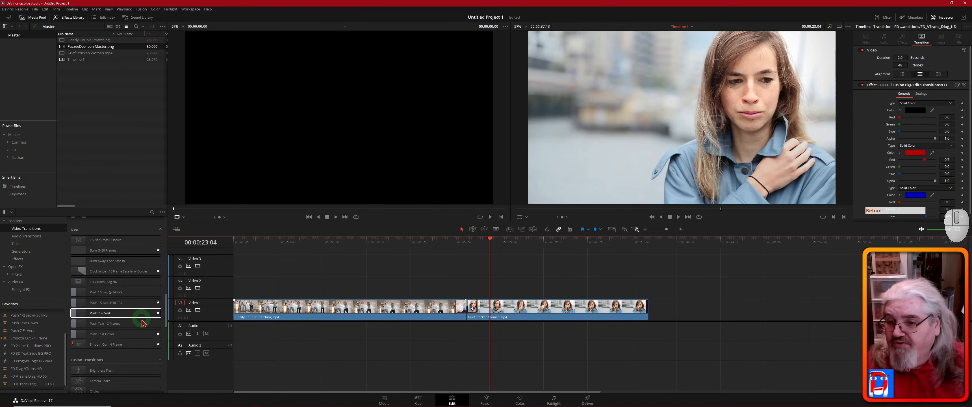
left_click(139, 284)
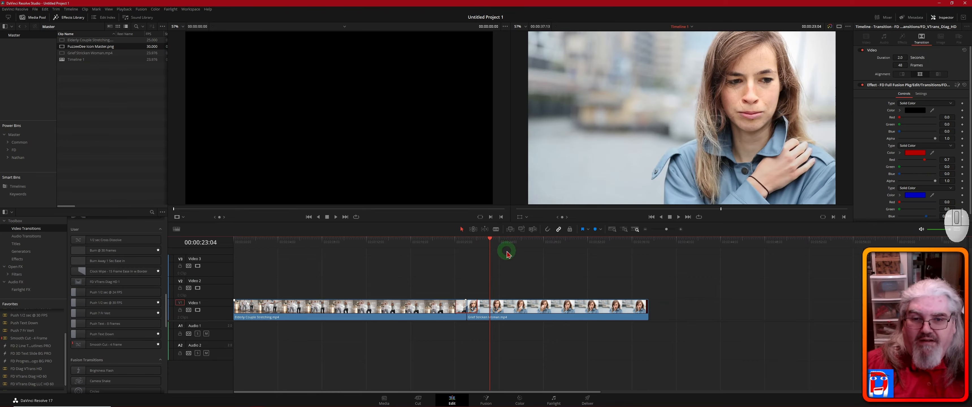
Step: Move the playhead to the cut between the two clips at 00:00:21:05 to view the logo in mid-transition
left_click_drag(491, 241, 468, 243)
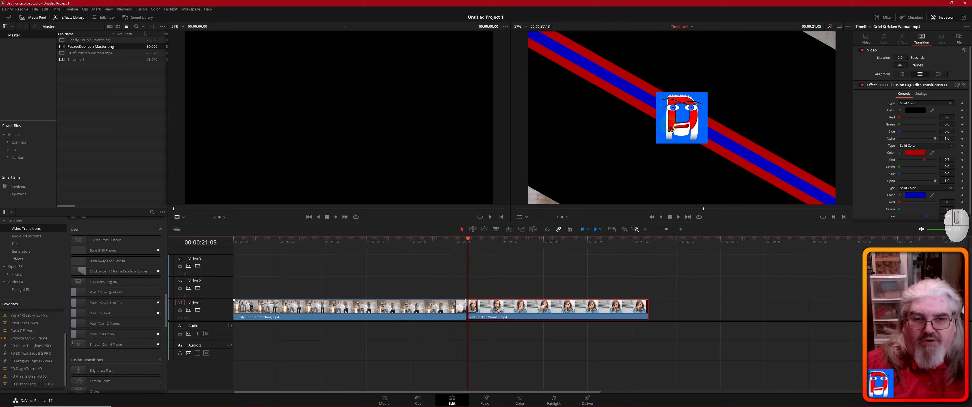
left_click(660, 146)
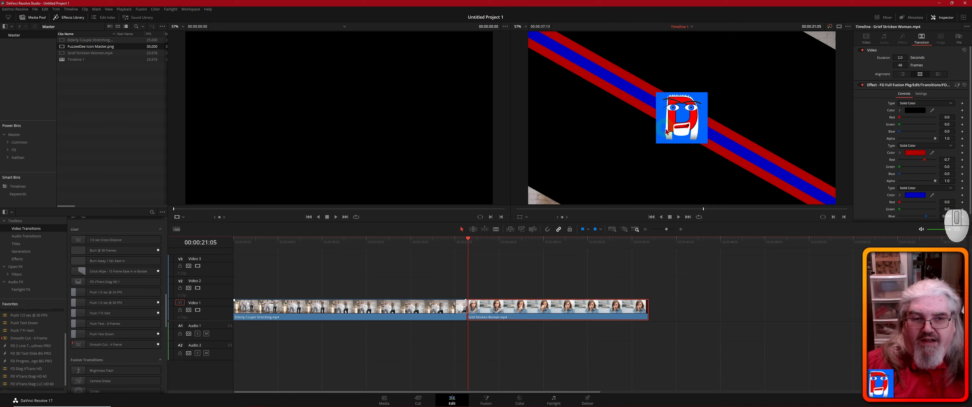